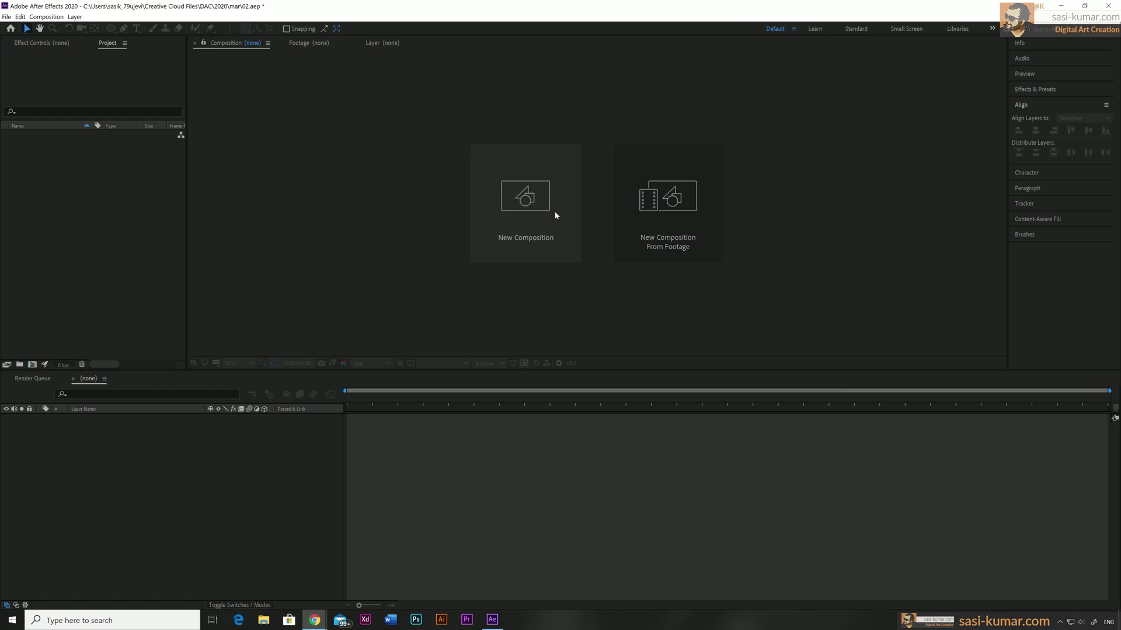
- Create a new 3840 x 2160 composition at 60 fps with a duration of 3 seconds
left_click(556, 215)
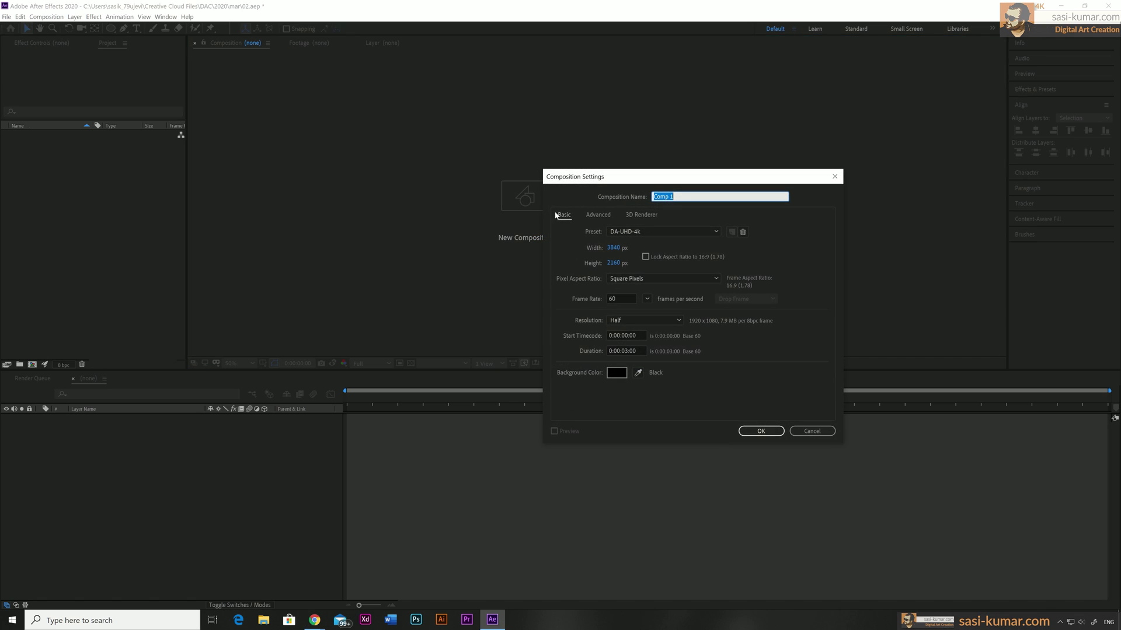
left_click(774, 433)
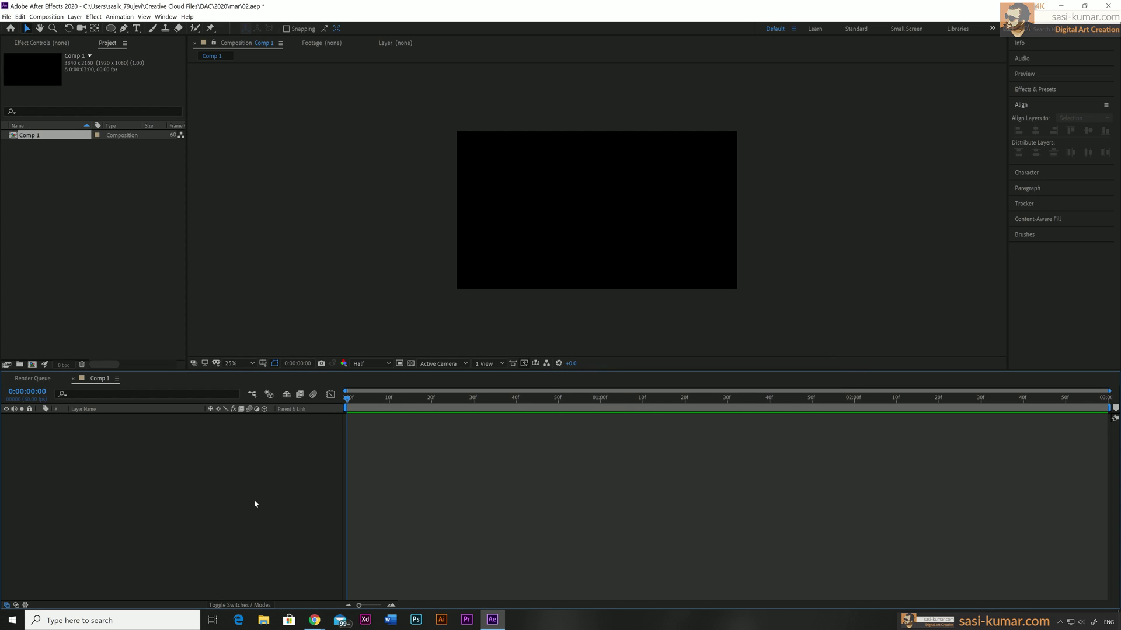
- Add a full-size solid layer named bg with the colour FF8C00
right_click(284, 443)
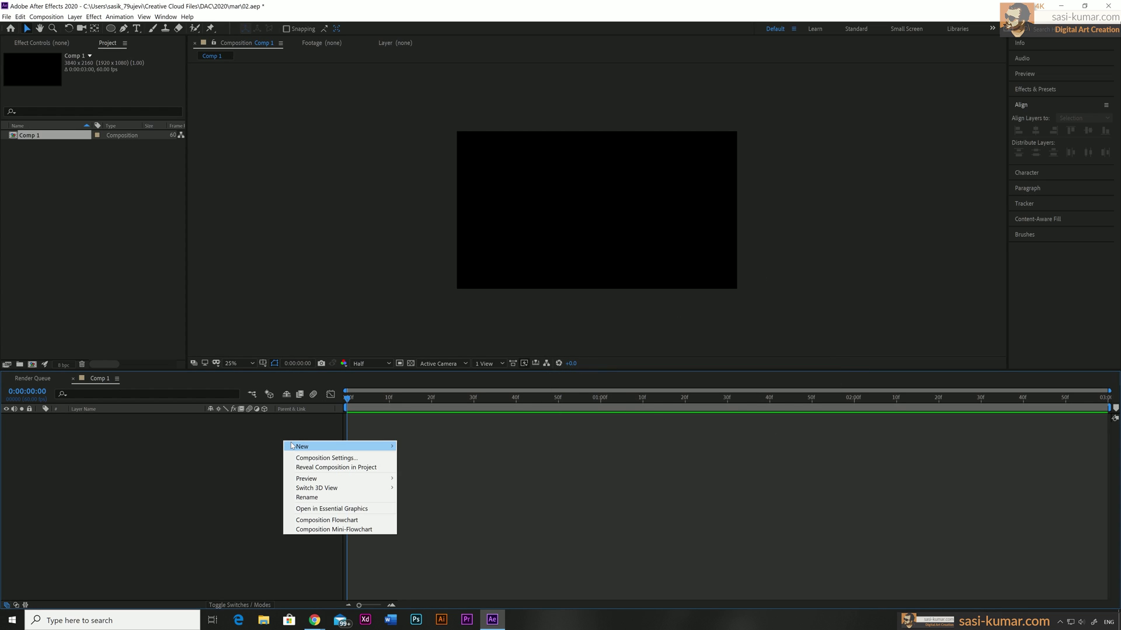
mouse_move(291, 446)
left_click(416, 467)
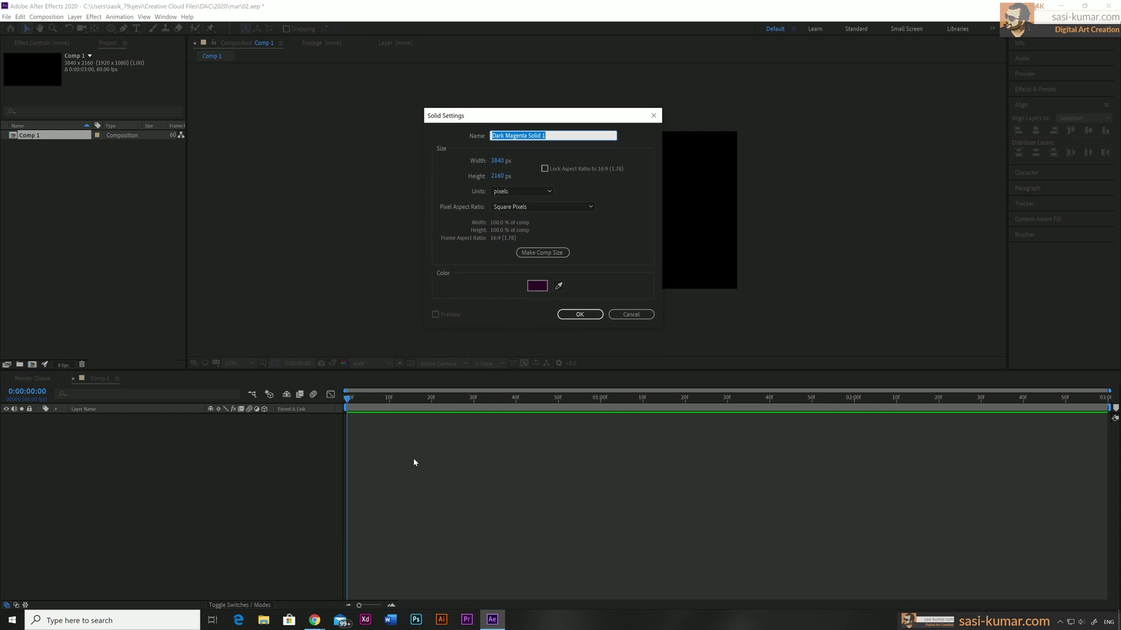
type("bg")
left_click(542, 288)
type("FF8C00")
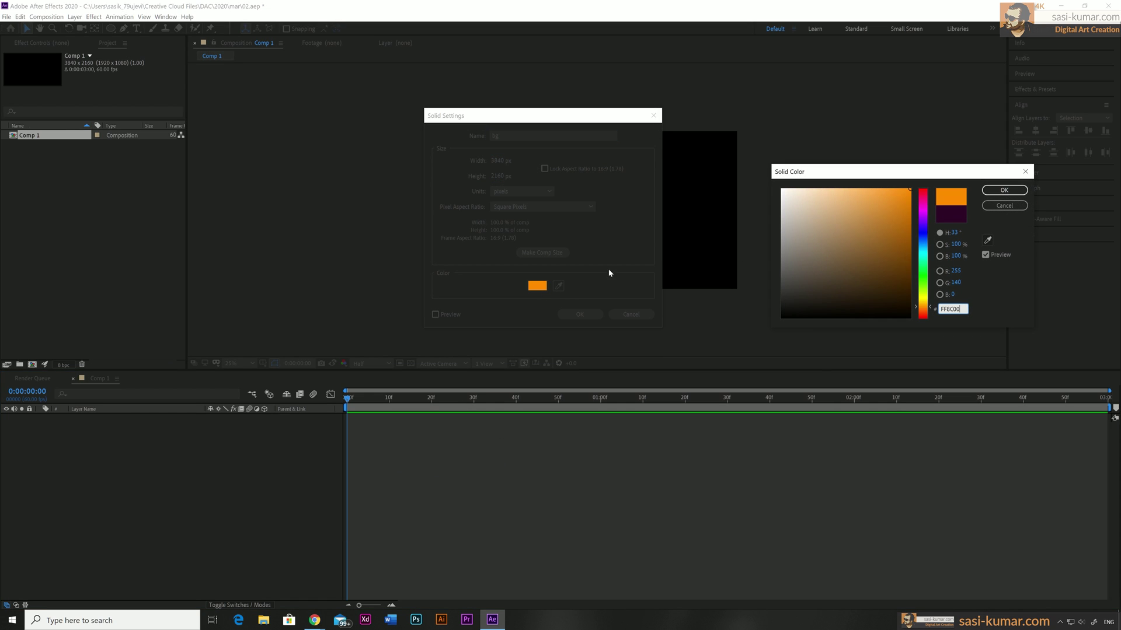
left_click(1000, 190)
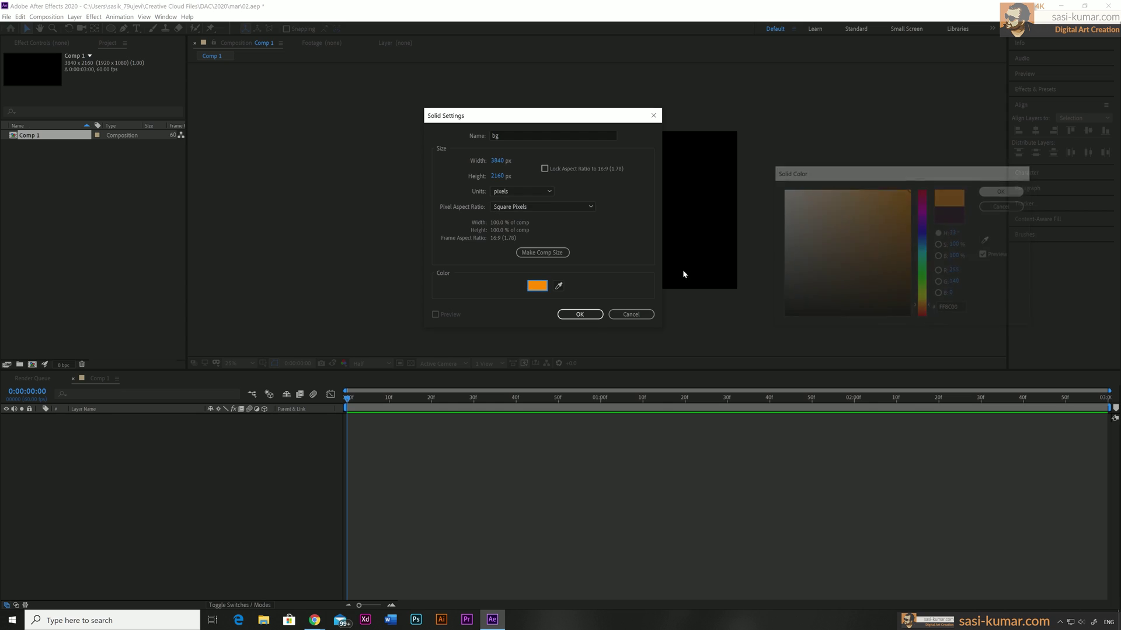
left_click(580, 314)
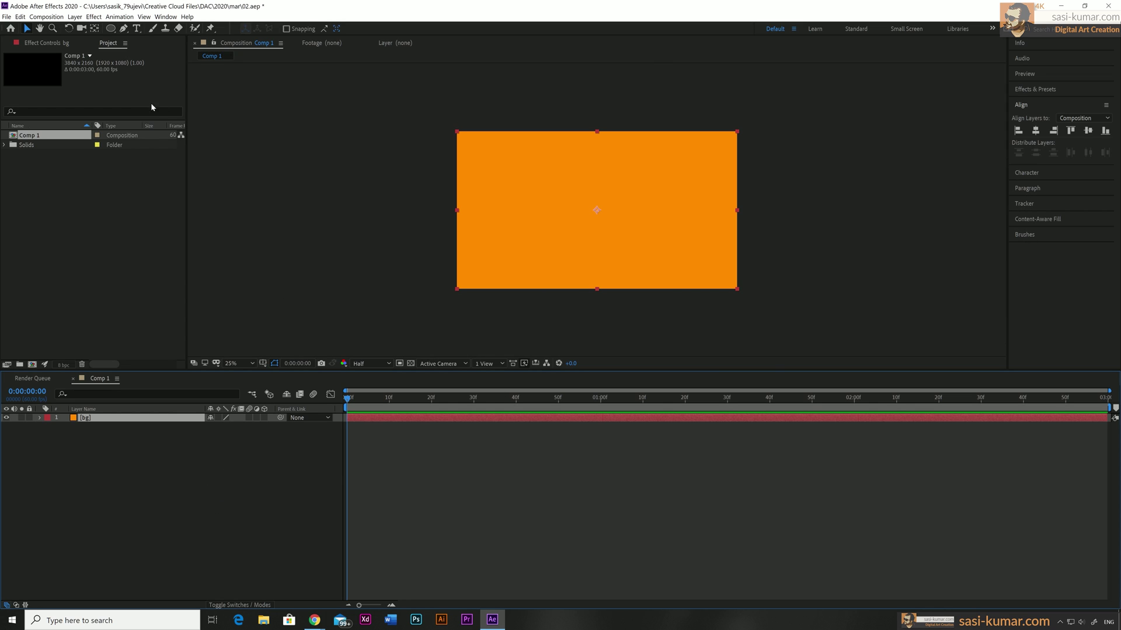
- Lock the bg layer and show the rulers around the composition view
key("ctrl+l")
key("ctrl+r")
- Draw a circle near the middle of the composition with the Ellipse tool, about two-thirds of the frame height
left_click(110, 28)
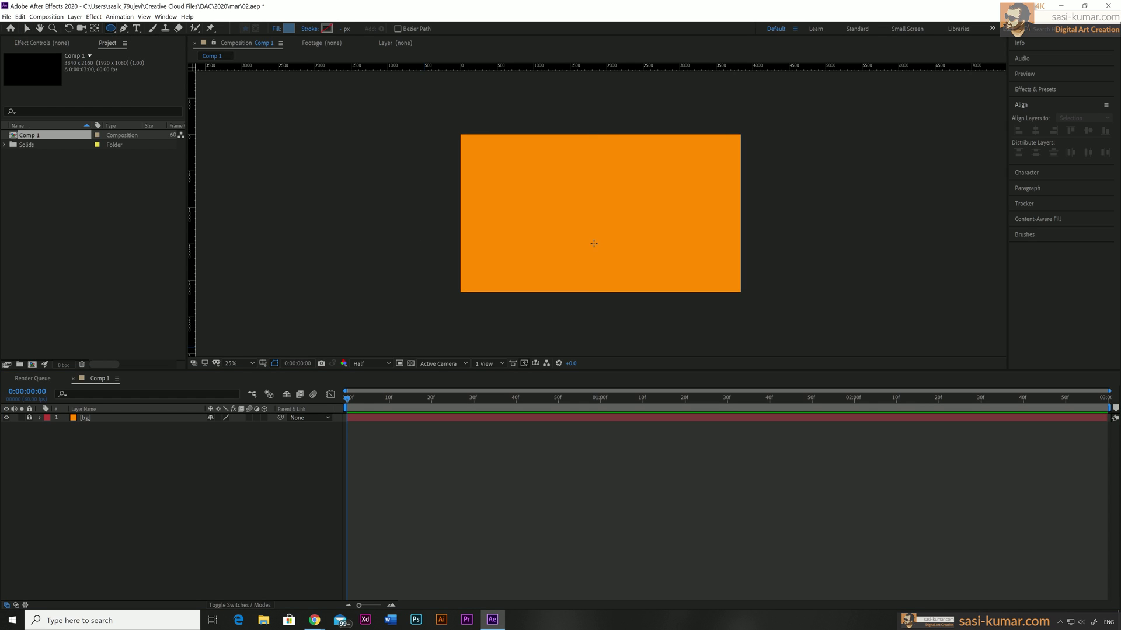
left_click_drag(551, 157, 629, 260)
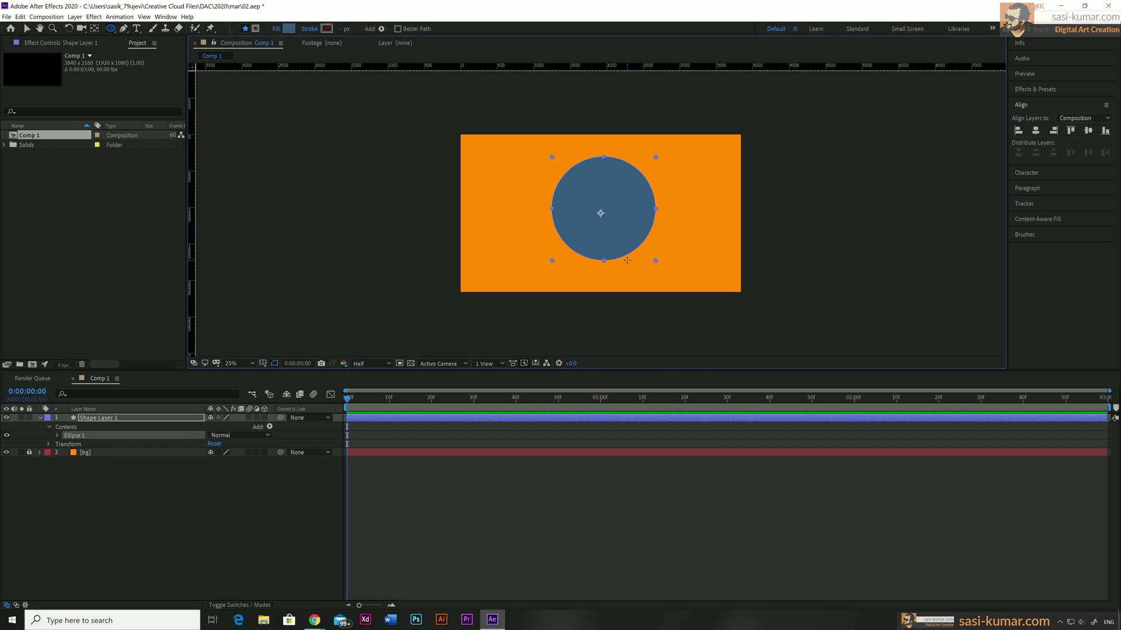
left_click(1035, 130)
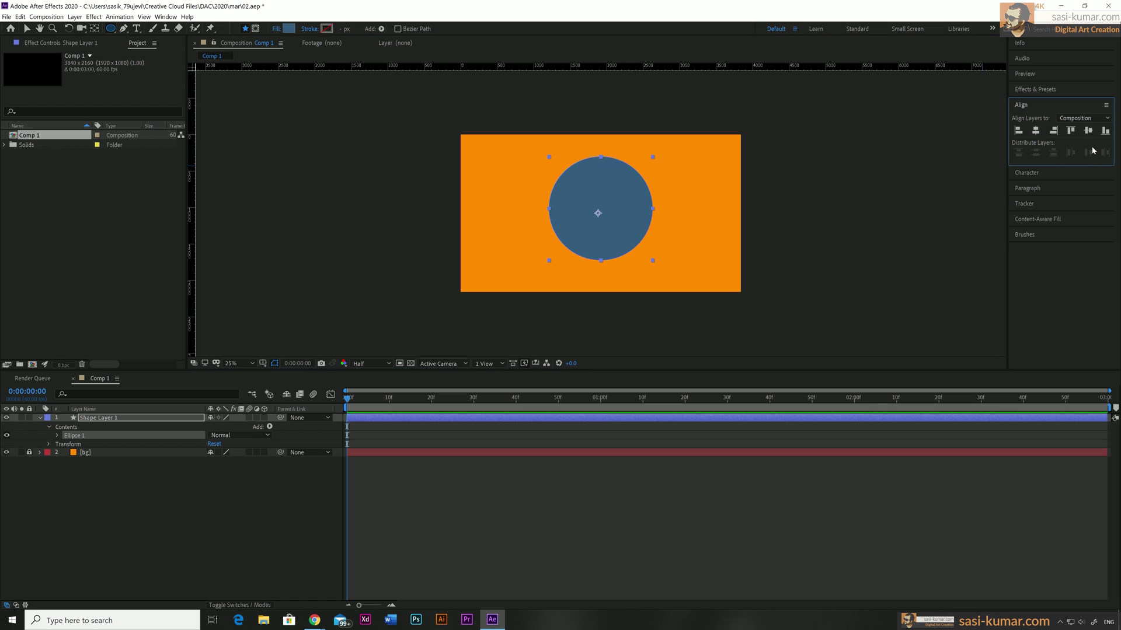
left_click(1088, 130)
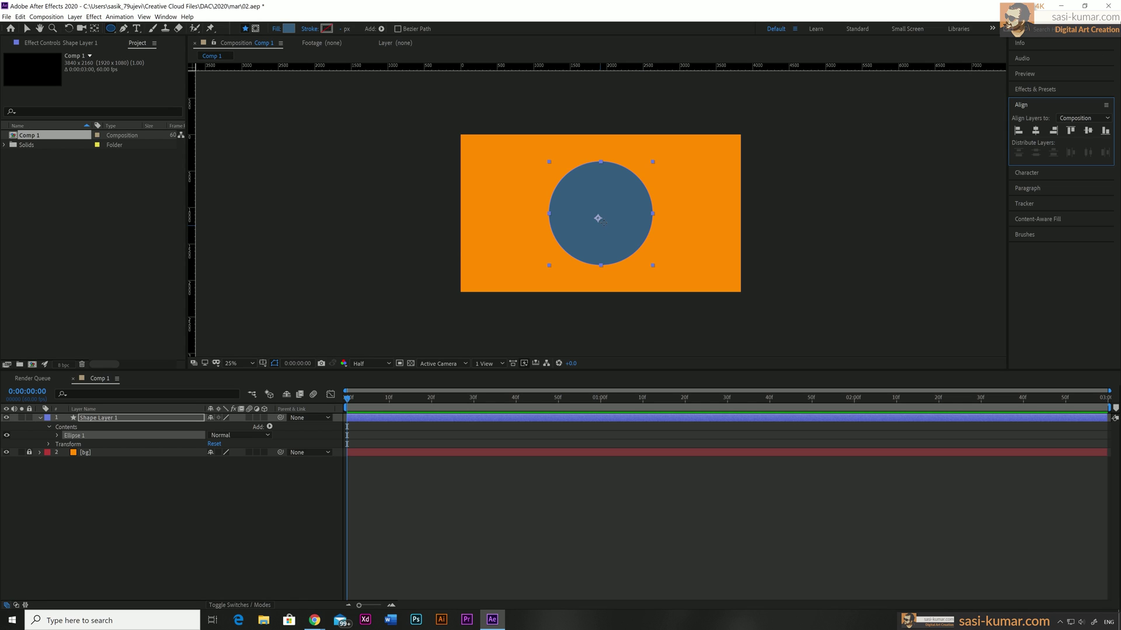
left_click(96, 29)
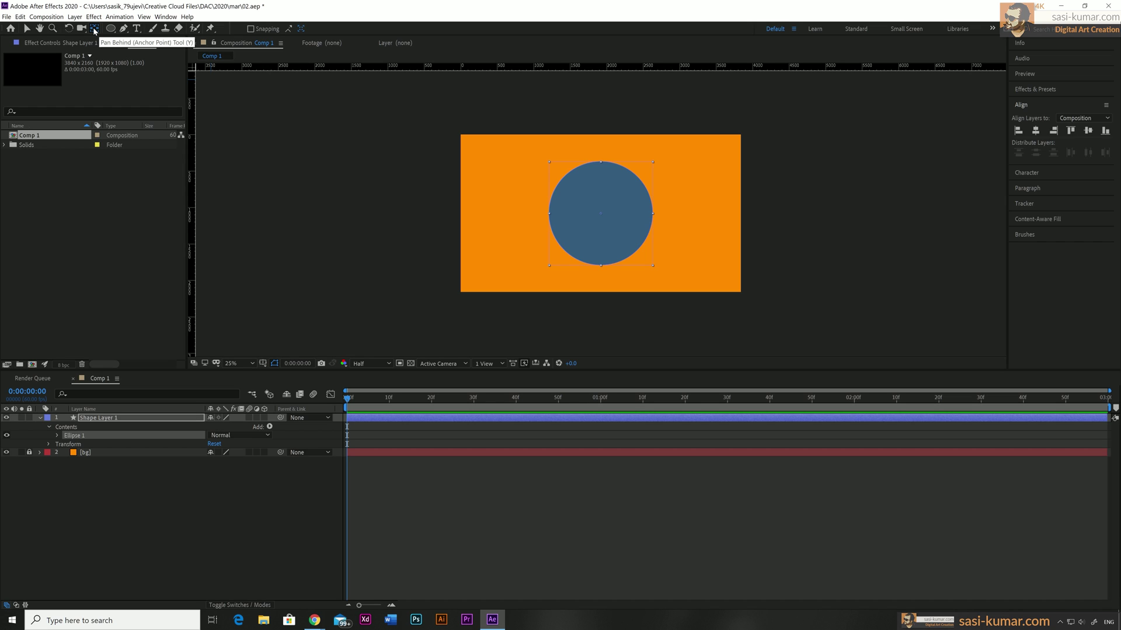
key("ctrl+z")
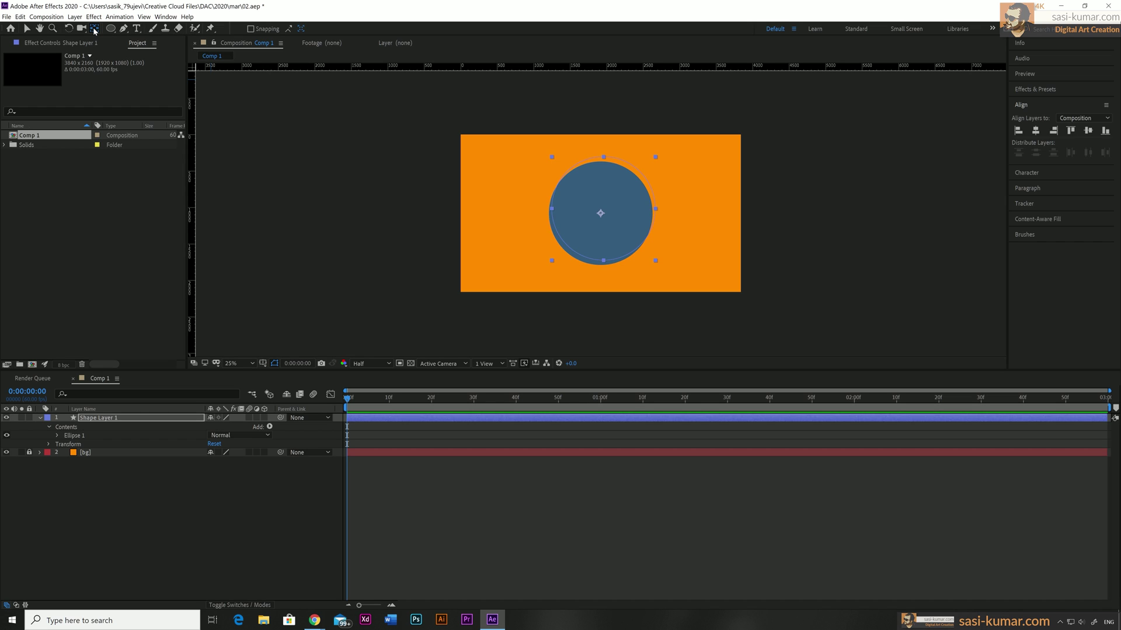
- Centre the circle's shape layer horizontally and vertically in the composition
left_click(1035, 130)
left_click(1088, 132)
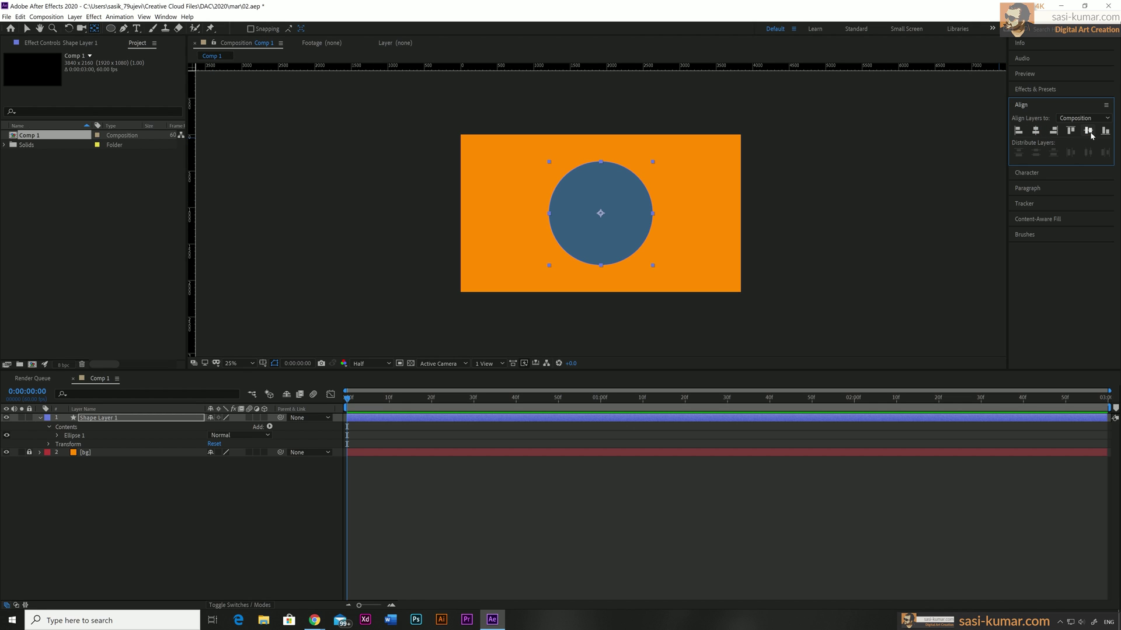
left_click(567, 471)
key("v")
- Make the circle's Stroke 1 visible and set its colour to red D90000
left_click(57, 436)
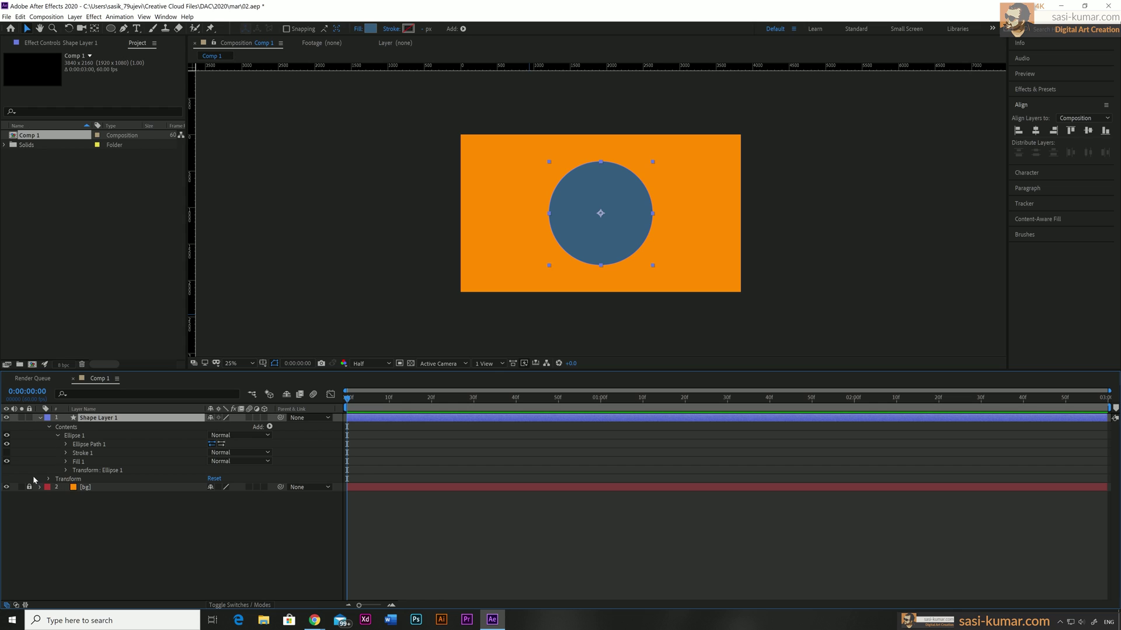
left_click(6, 453)
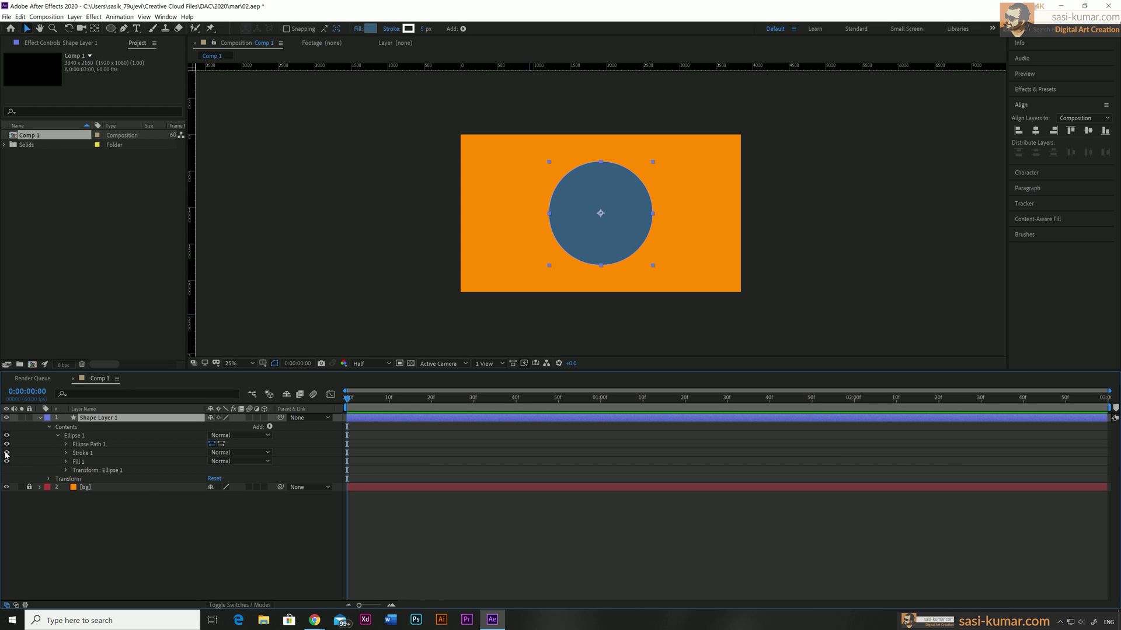
left_click(117, 454)
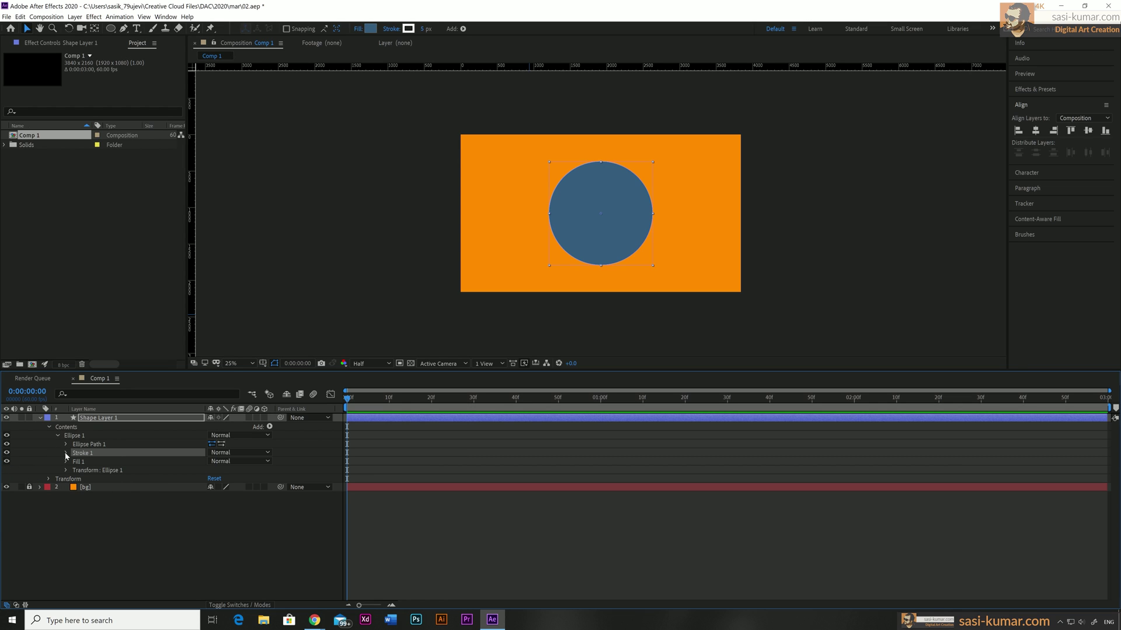
left_click(66, 454)
left_click(213, 470)
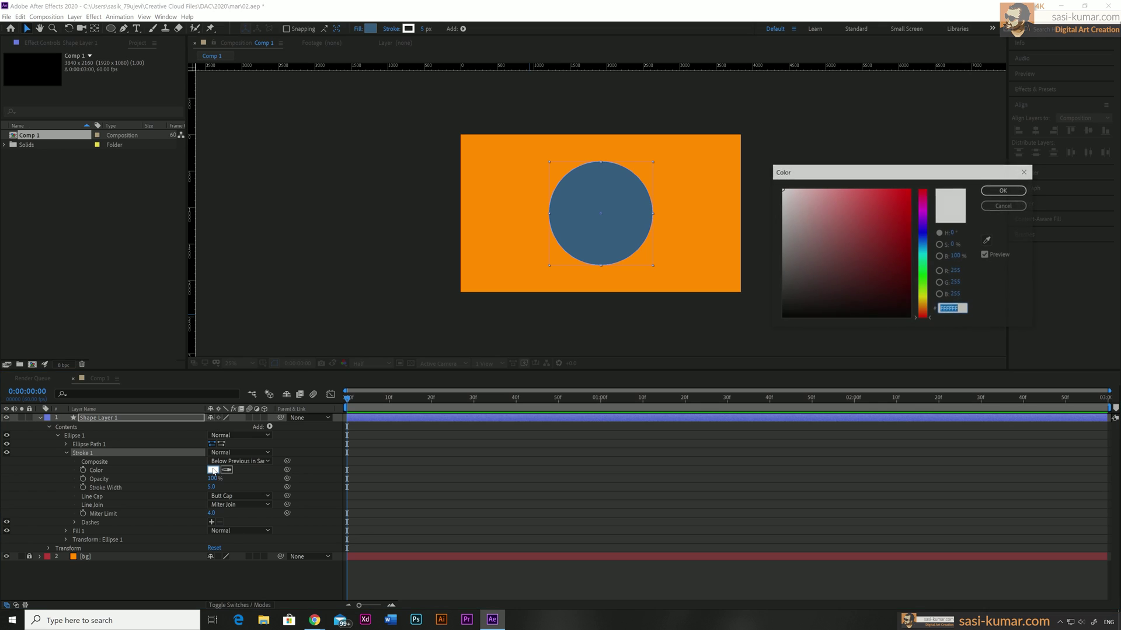
mouse_move(875, 178)
left_mouse_down()
mouse_move(557, 213)
mouse_move(555, 202)
left_mouse_up()
type("ff0000")
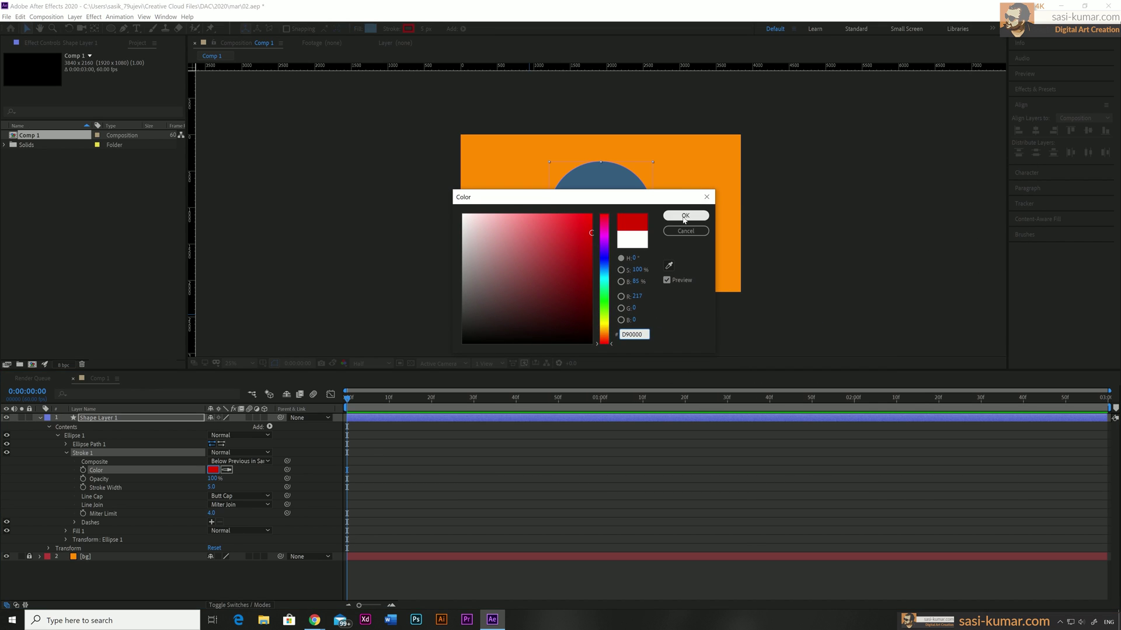
left_click(683, 215)
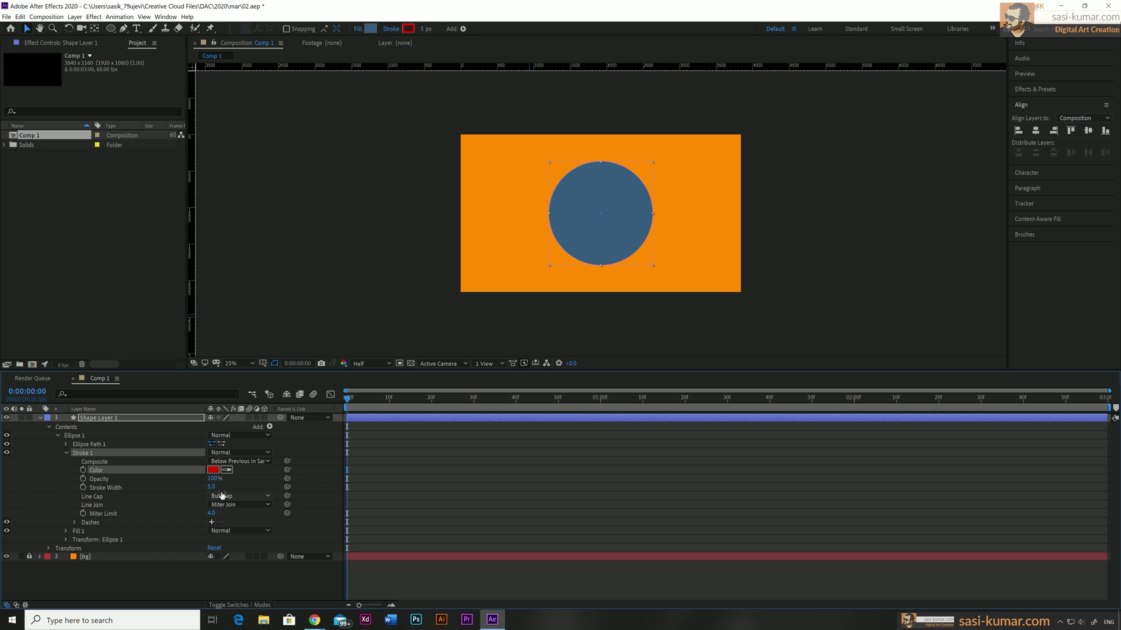
- Set the circle's stroke width to 175 and hide its fill, leaving only the ring
left_click_drag(209, 487, 286, 486)
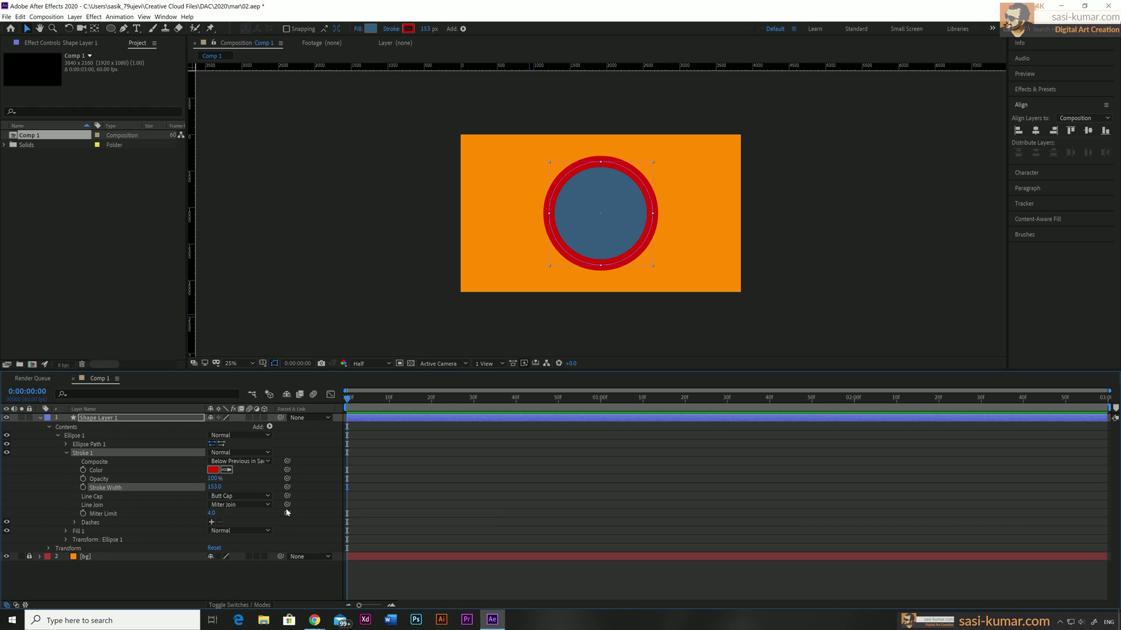
left_click(214, 486)
type("175")
key("Return")
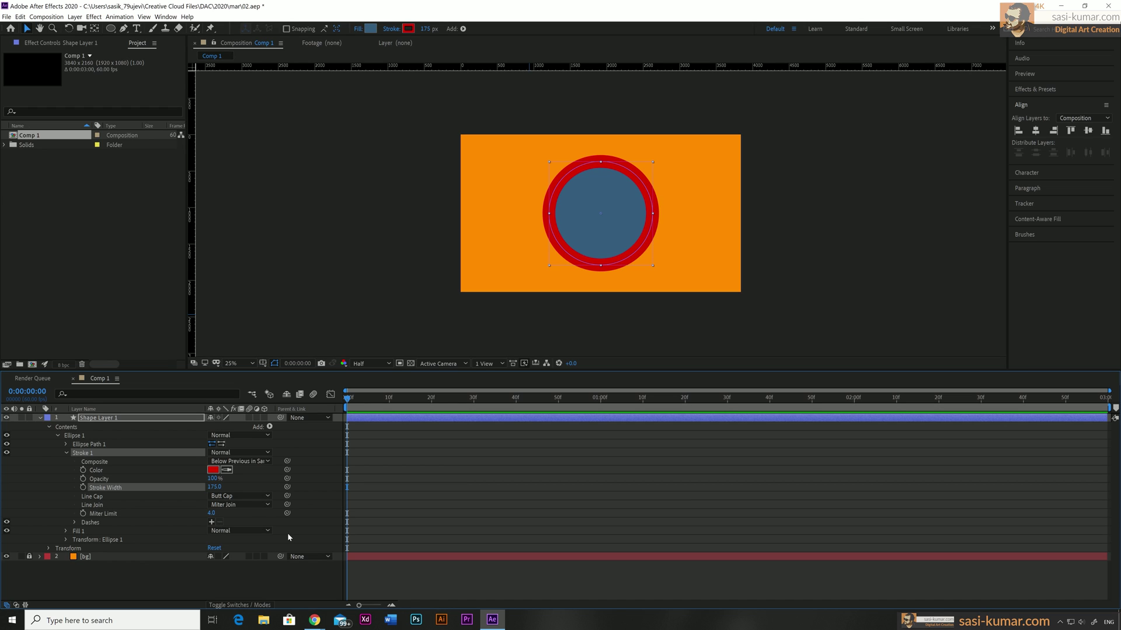
left_click(9, 532)
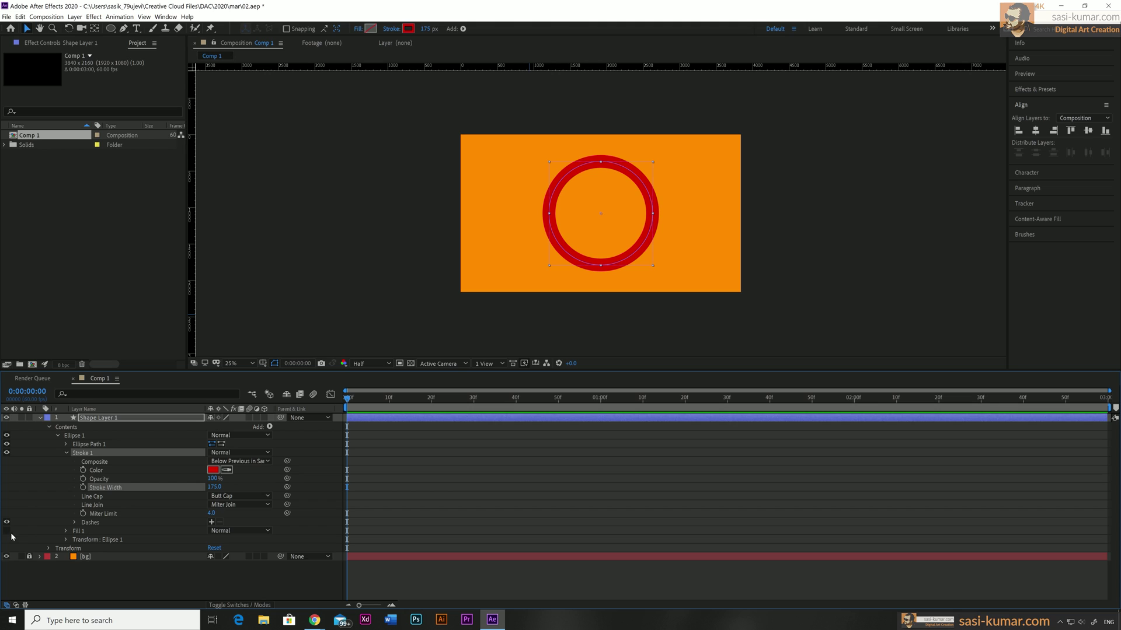
- Add Trim Paths to the ellipse and expand its properties
left_click(269, 427)
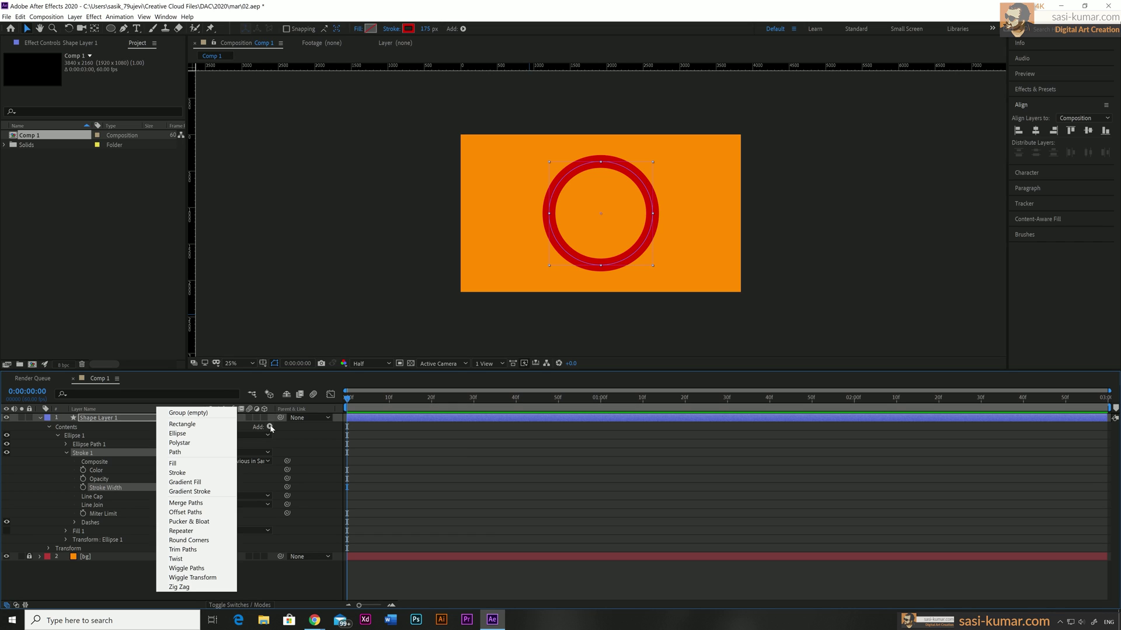
left_click(192, 549)
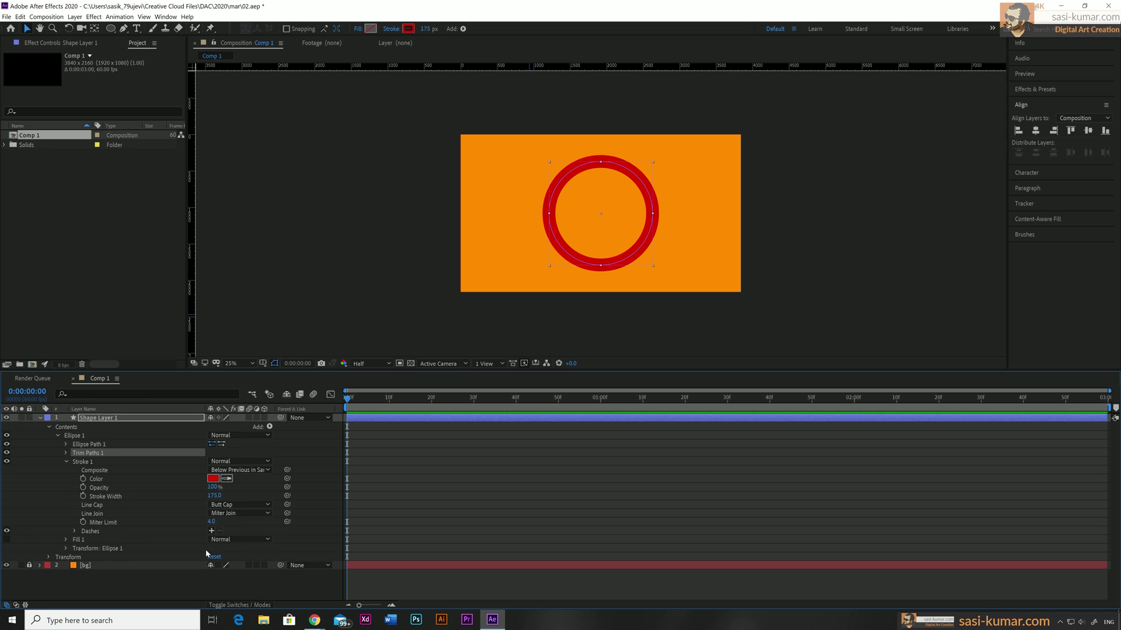
left_click(65, 453)
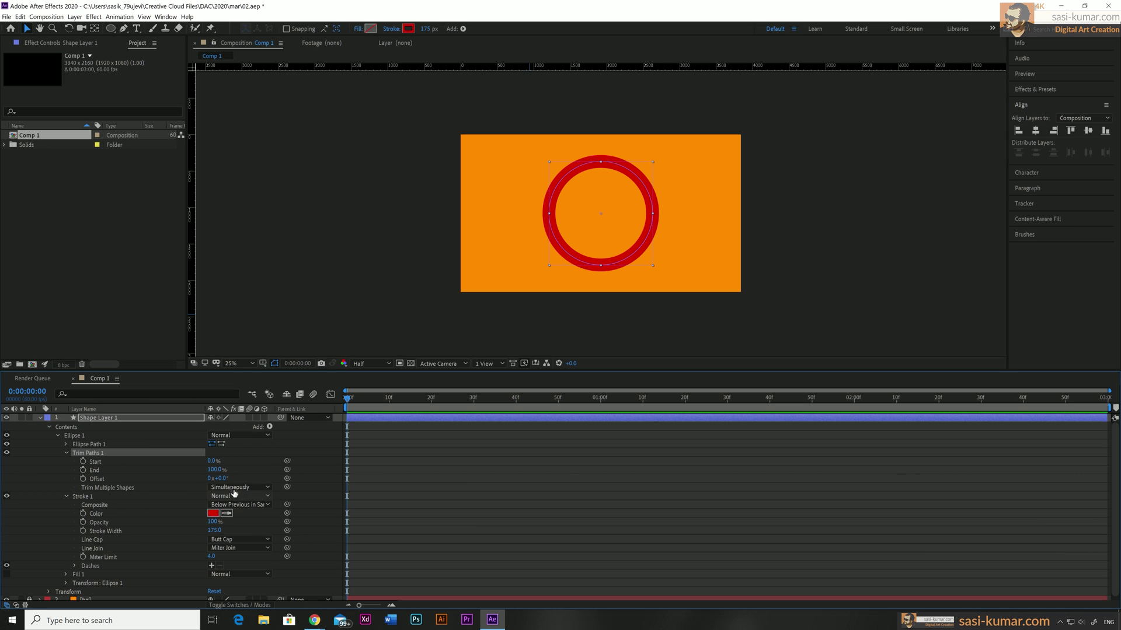
- Set the Trim Paths End value to 0% and keyframe it at 0:00:00:00
left_click(213, 470)
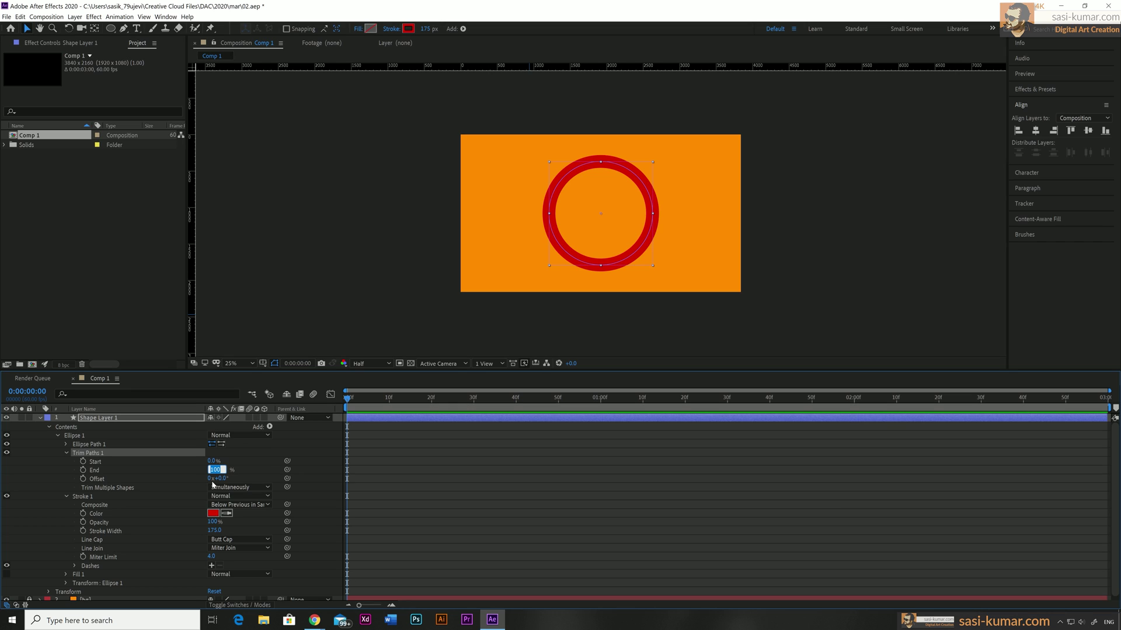
type("0")
key("Return")
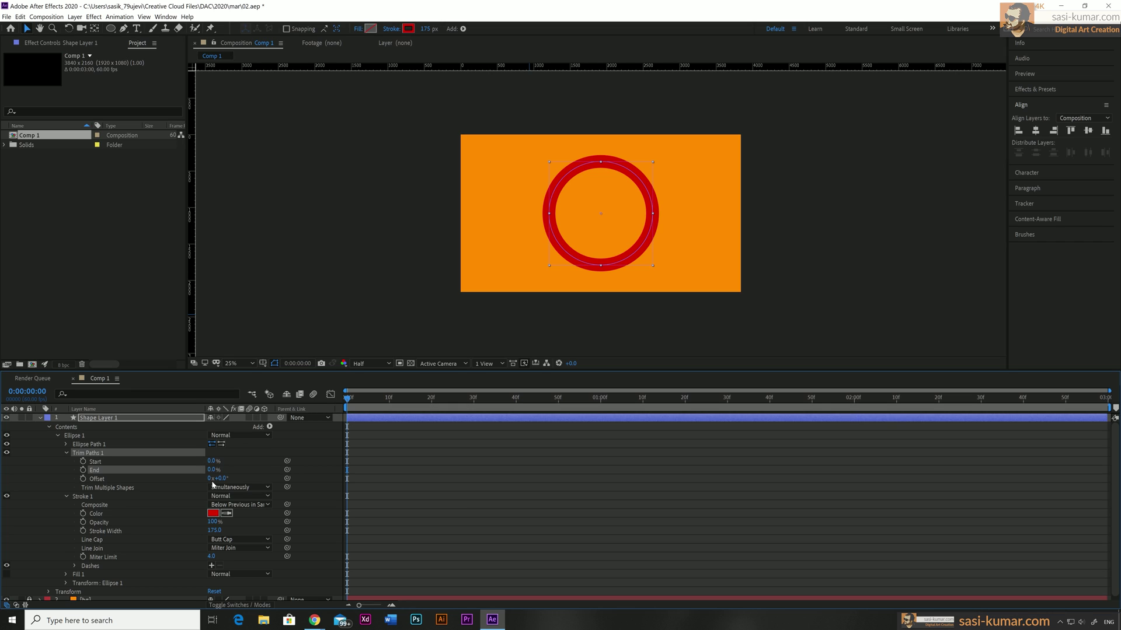
left_click(84, 470)
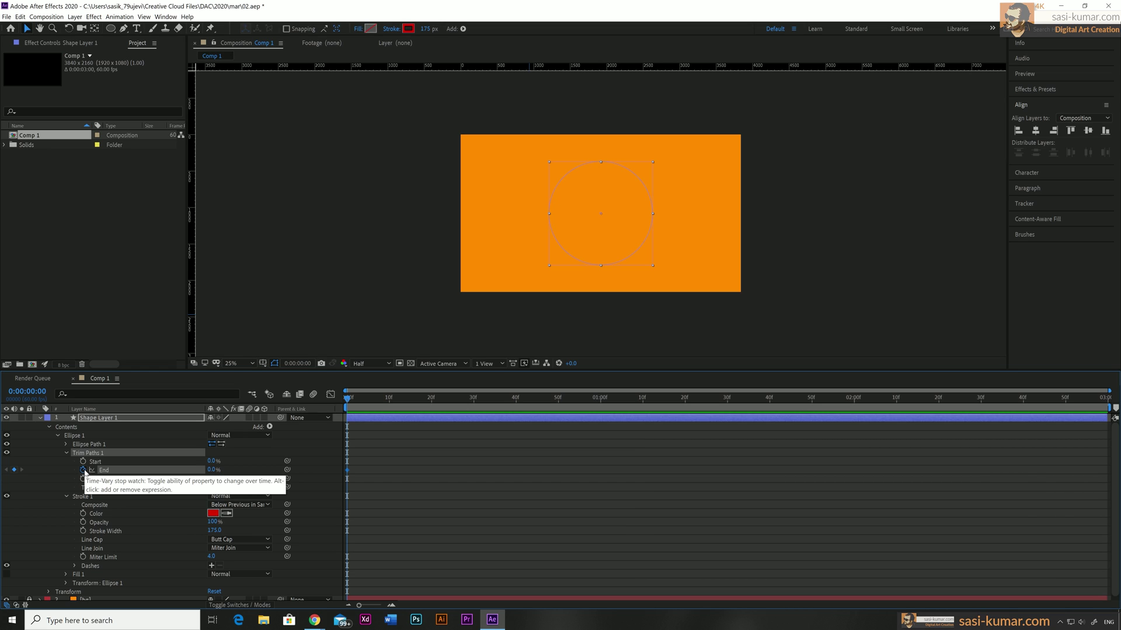
- Add a second Trim Paths End keyframe of 40% at 0:00:00:50
left_click(364, 399)
left_click_drag(401, 407, 561, 411)
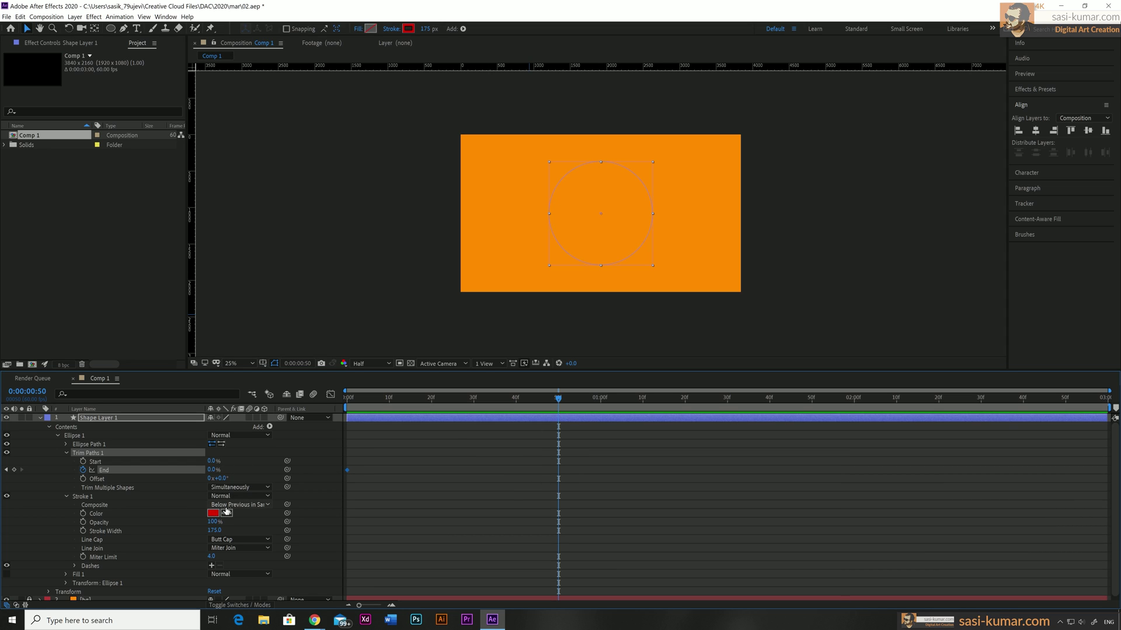
left_click(212, 470)
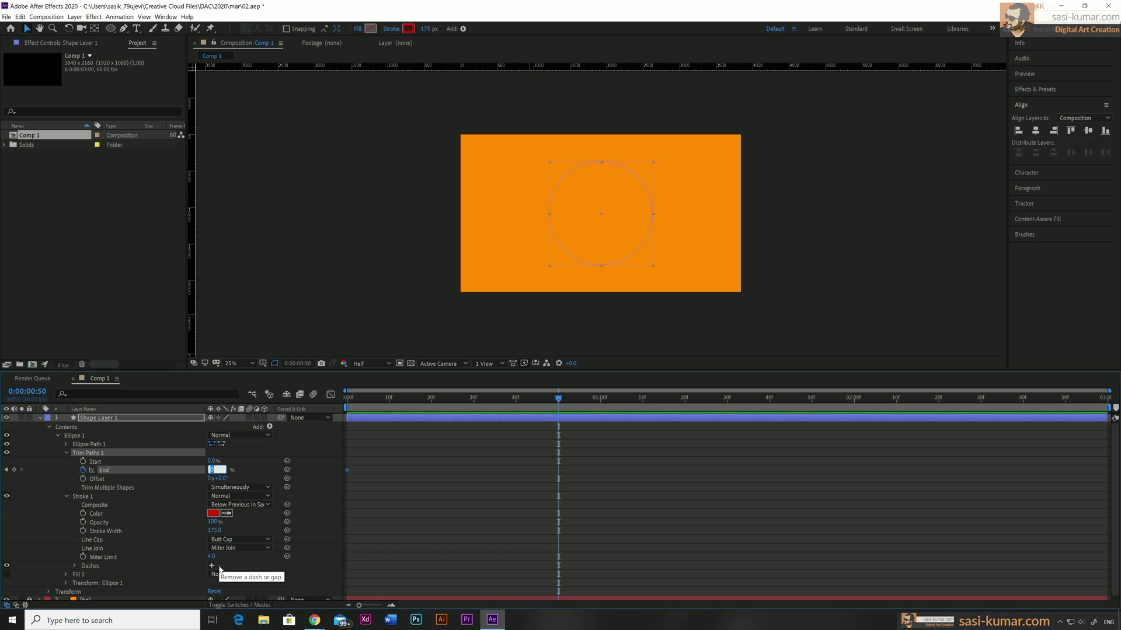
type("40")
key("Return")
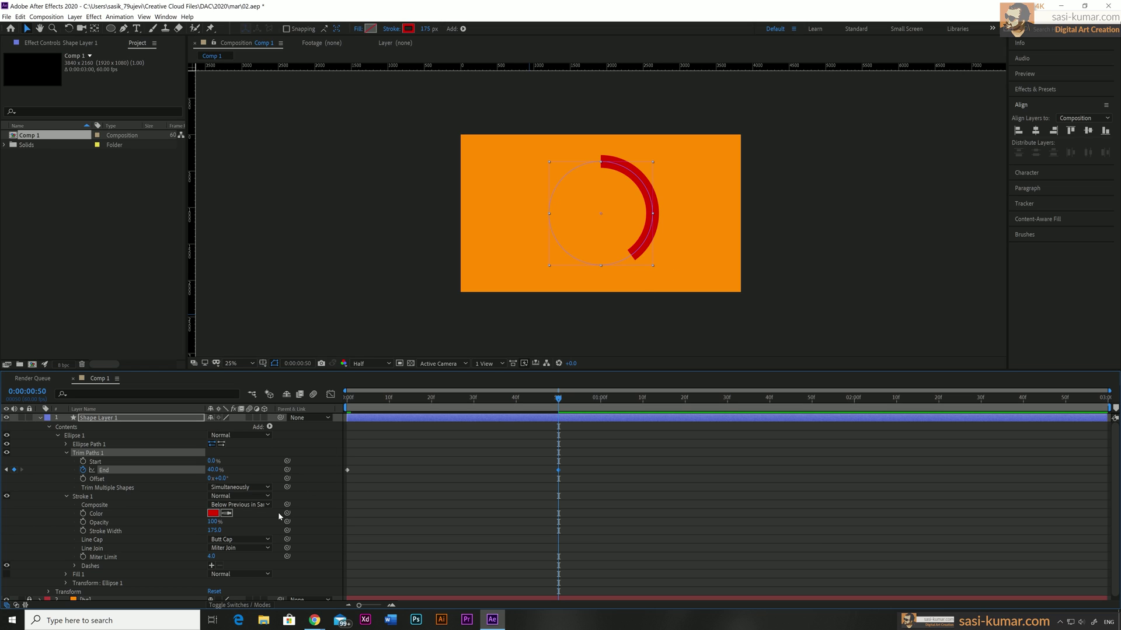
- Apply Easy Ease to both Trim Paths End keyframes and display their curve in the Graph Editor
key("space")
left_click(577, 460)
left_click_drag(589, 451, 345, 478)
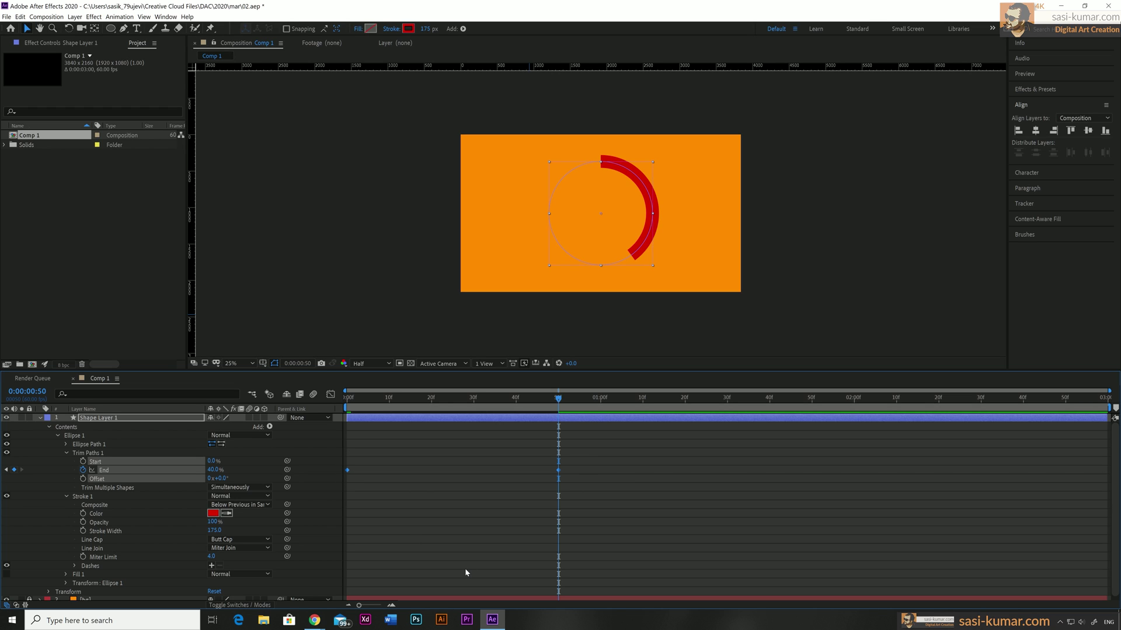
key("F9")
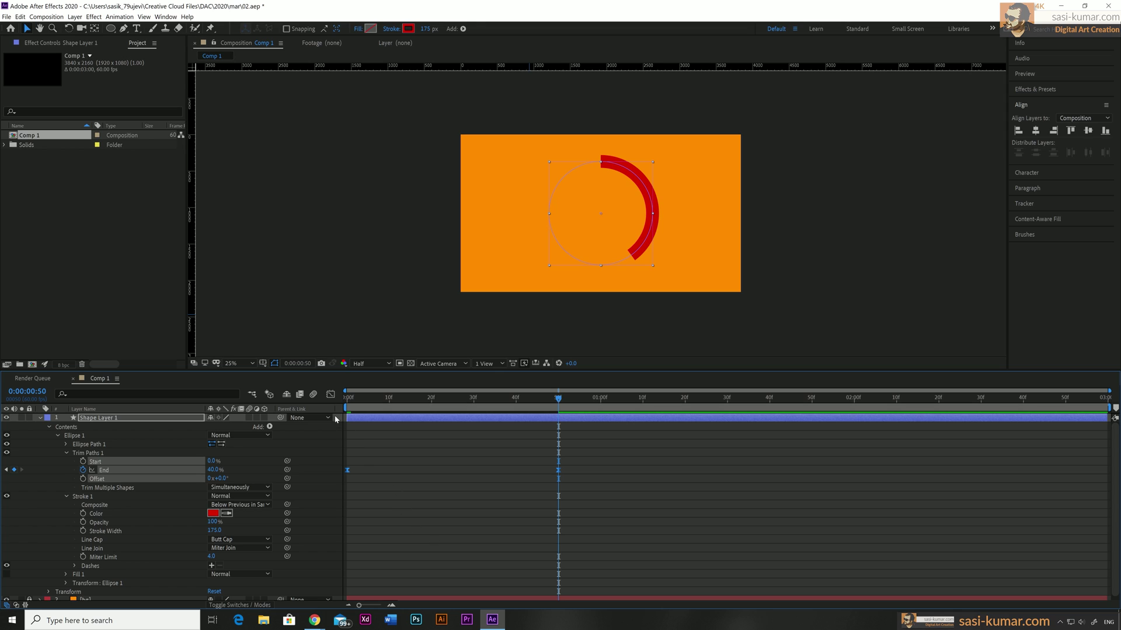
left_click(331, 397)
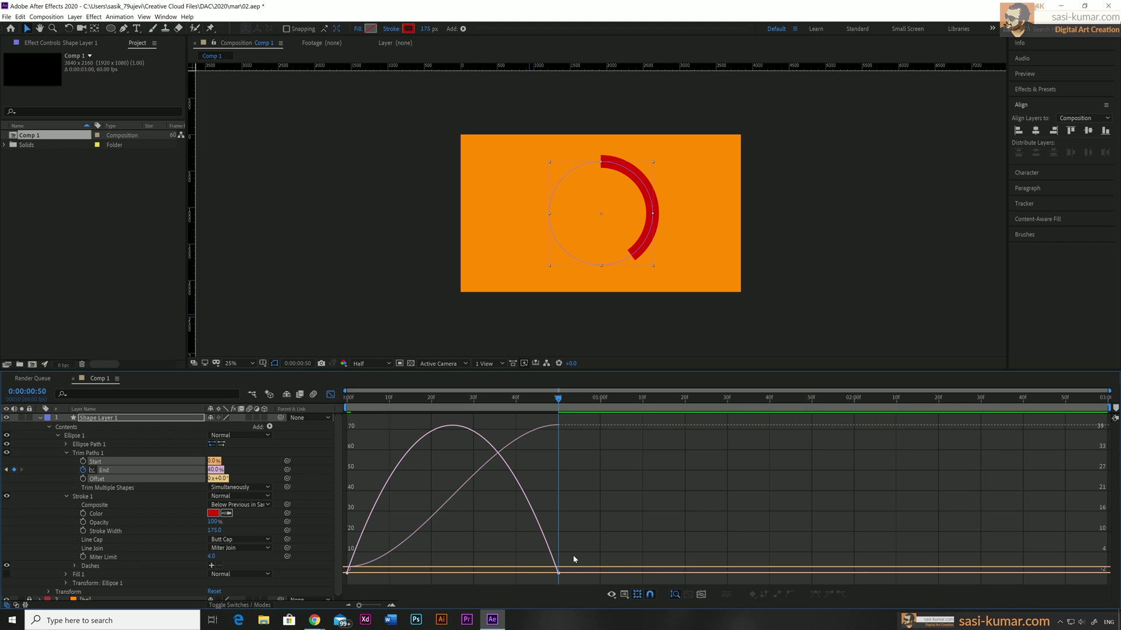
- Reshape the Trim Paths End speed curve to peak near frame 10, and preview it with the work area ending just past frame 50
left_click_drag(593, 541, 454, 578)
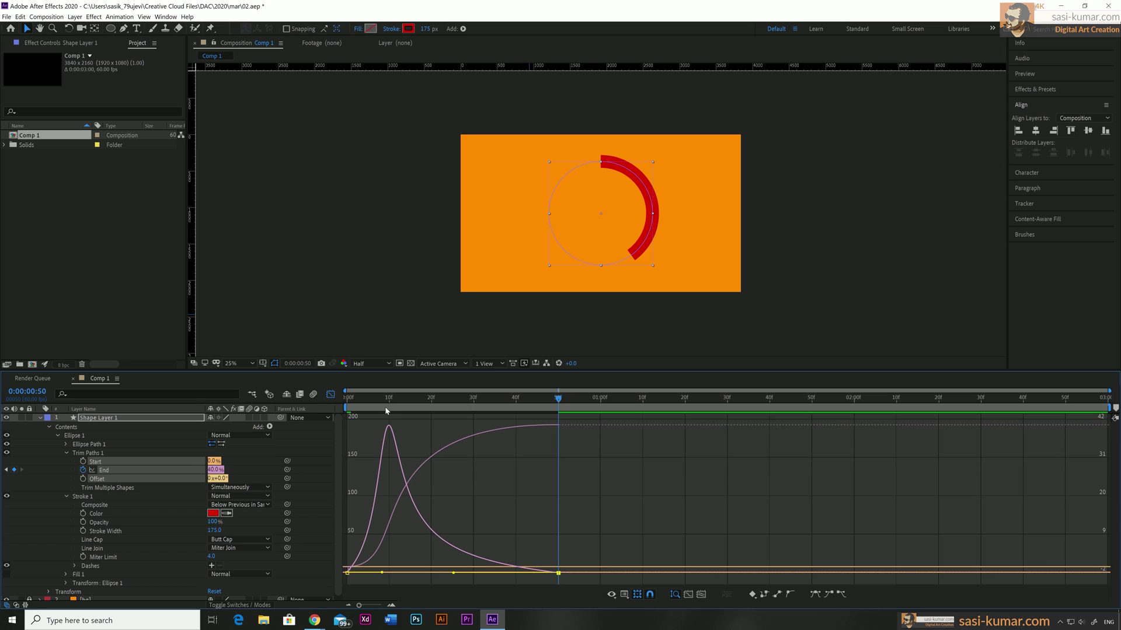
left_click_drag(385, 411, 347, 411)
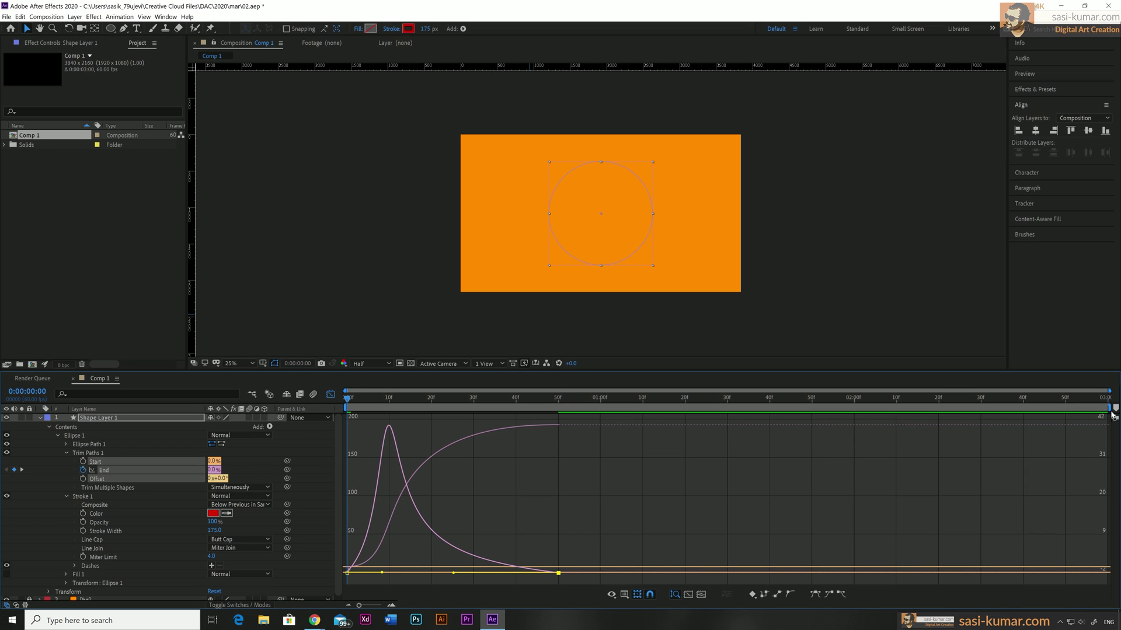
left_click_drag(1111, 408, 563, 409)
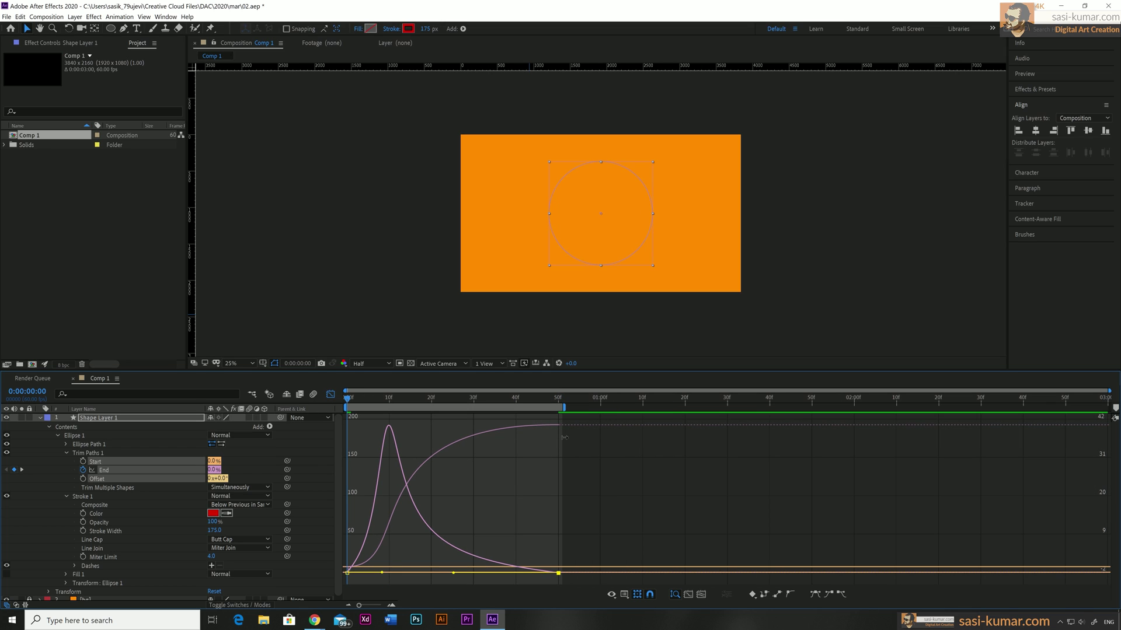
key("space")
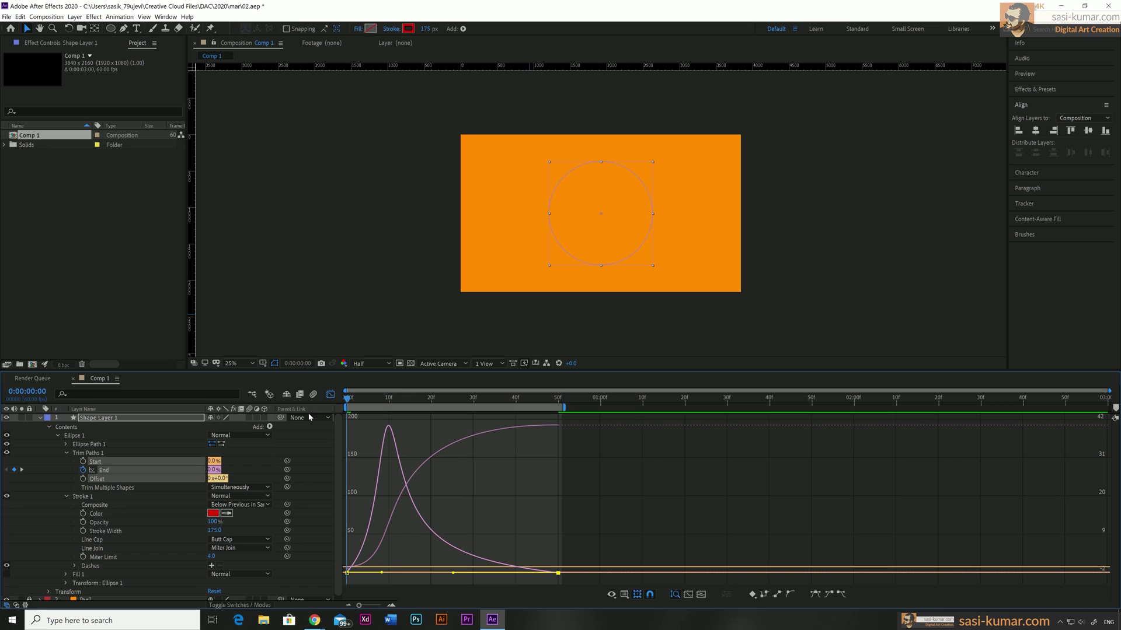
key("space")
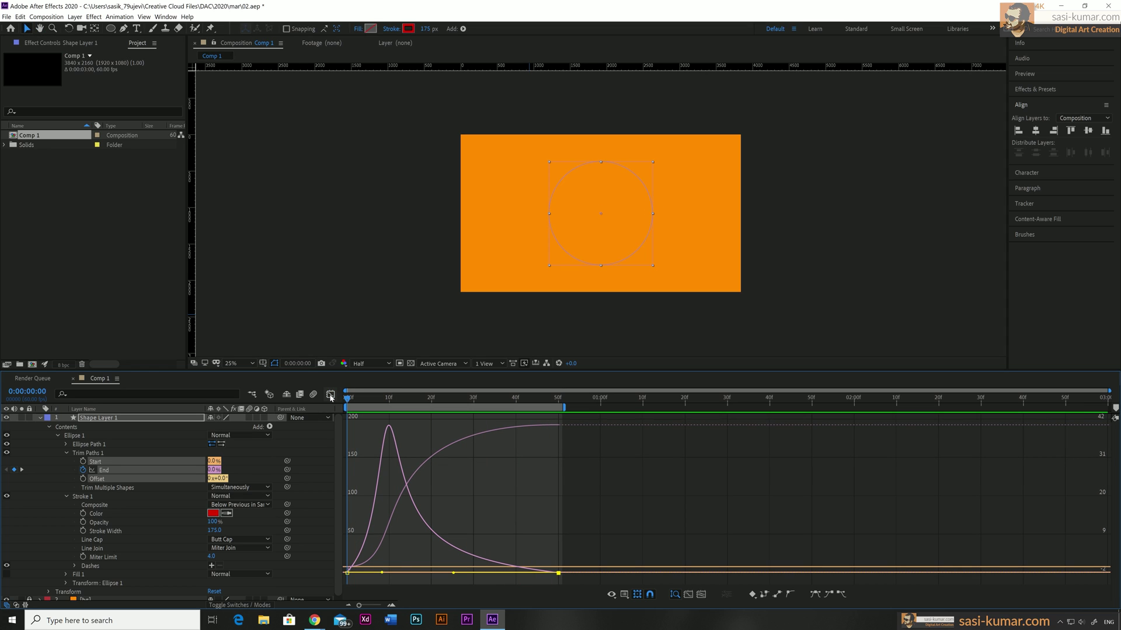
left_click(330, 395)
- Make Shape Layer 1 a 3D layer with the time at 0:00:00:50, and expand its Geometry Options
left_click(559, 399)
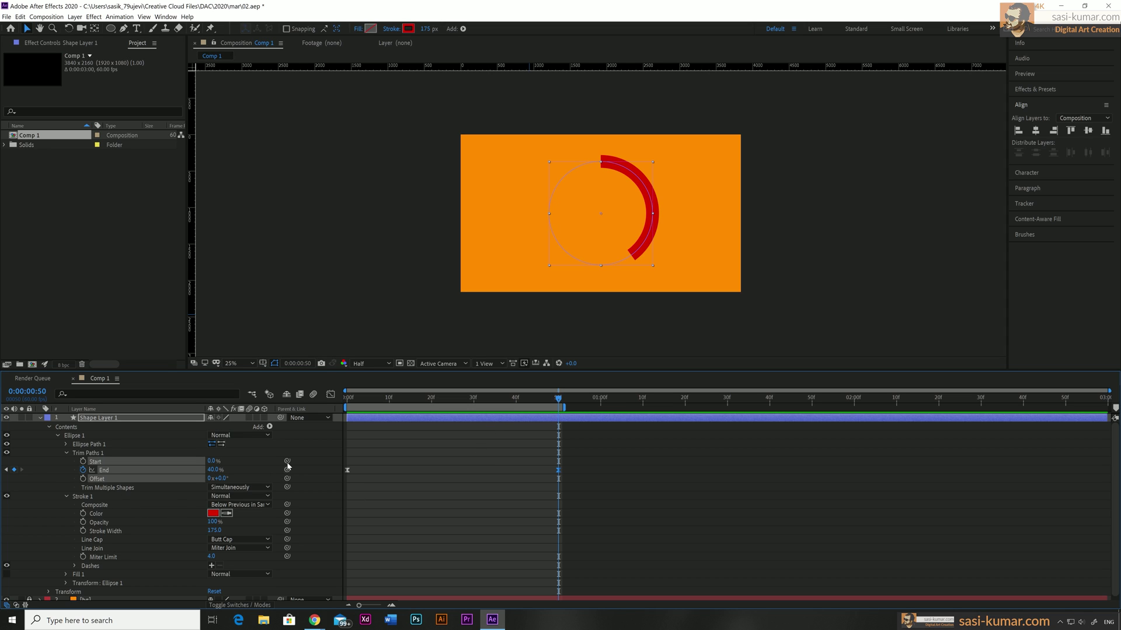
left_click(265, 418)
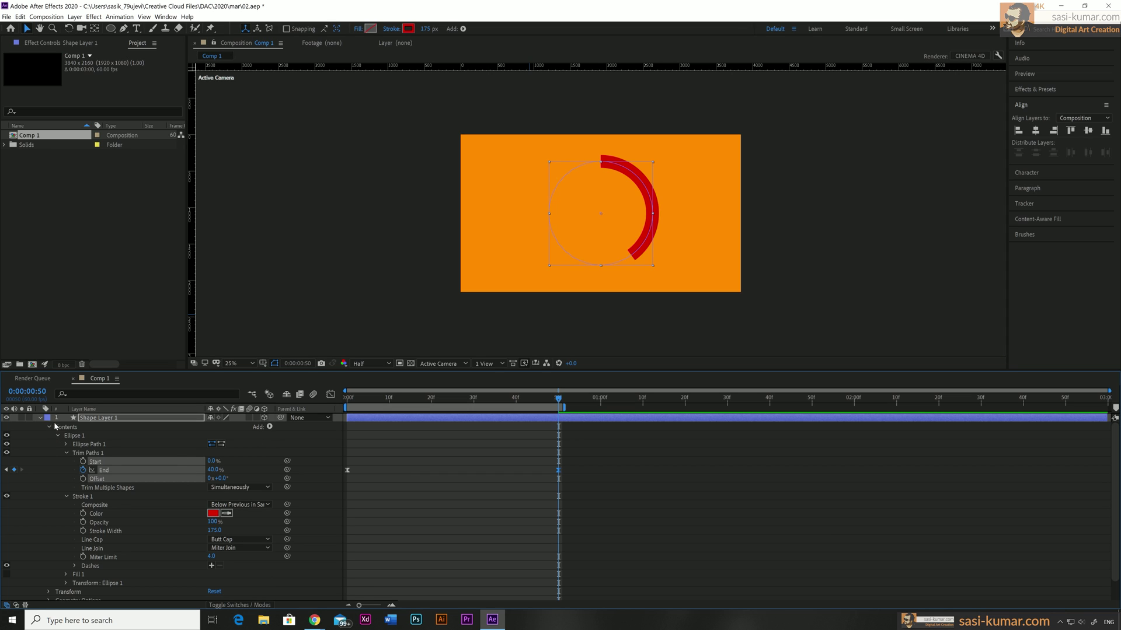
scroll(325, 509, "down", 1)
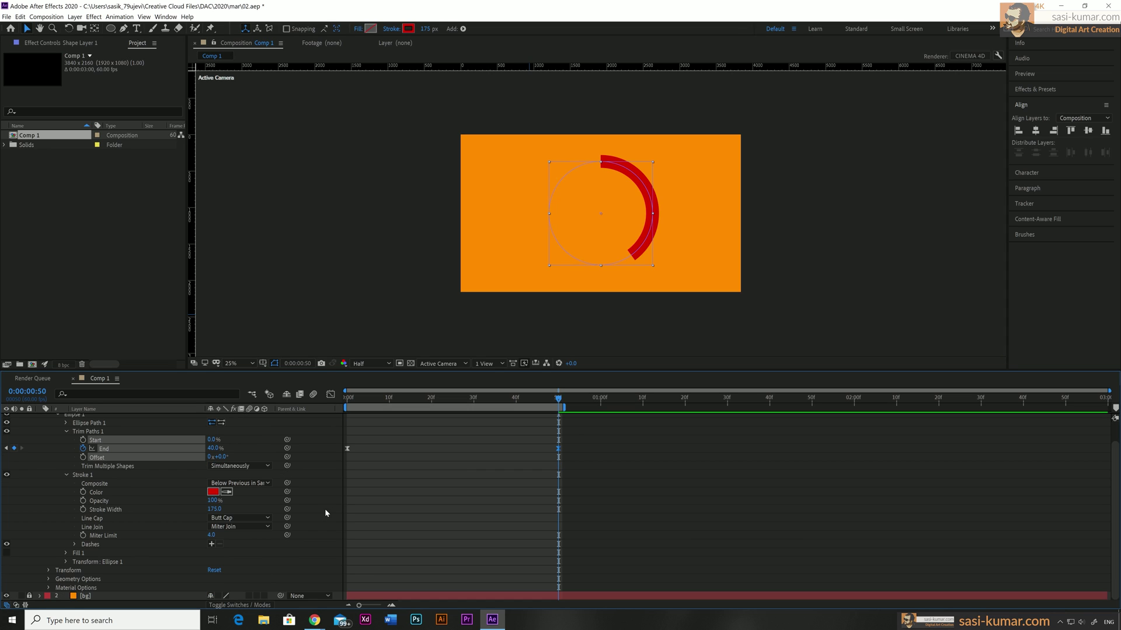
left_click(48, 579)
scroll(293, 516, "down", 2)
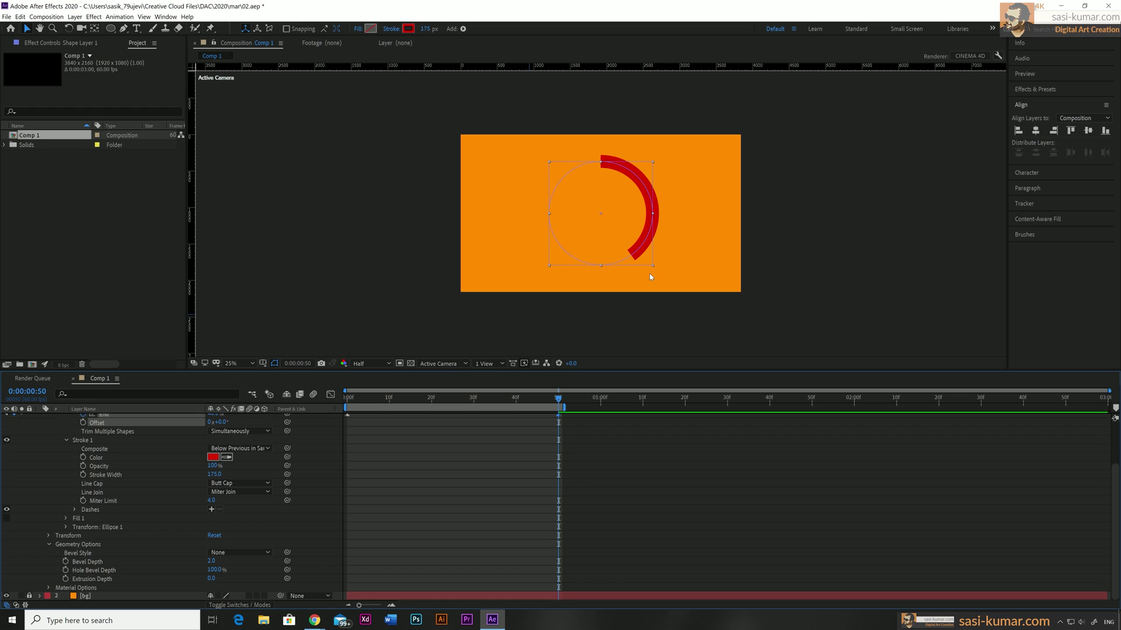
- Split the composition viewer into two horizontal views, with the Left view beside the Active Camera view
left_click(497, 364)
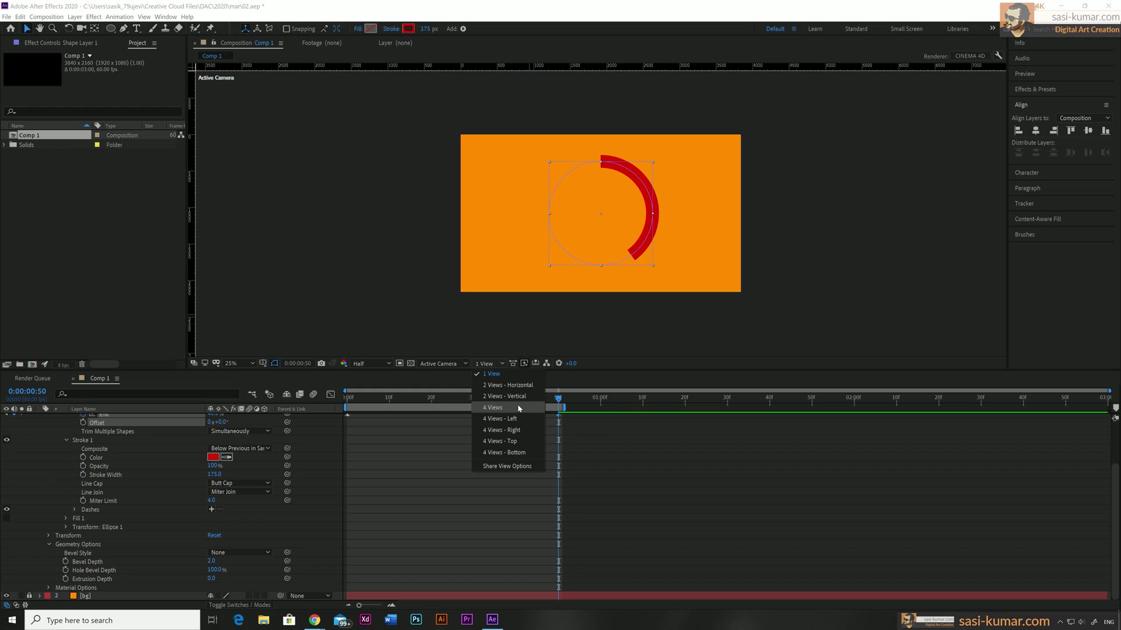
left_click(522, 386)
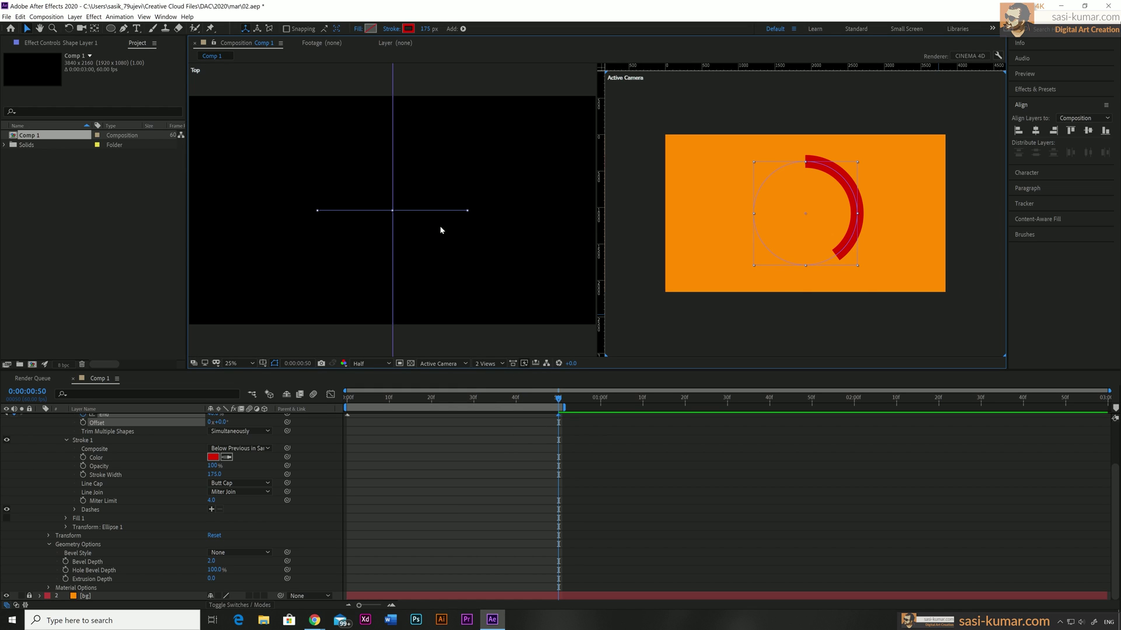
left_click(370, 364)
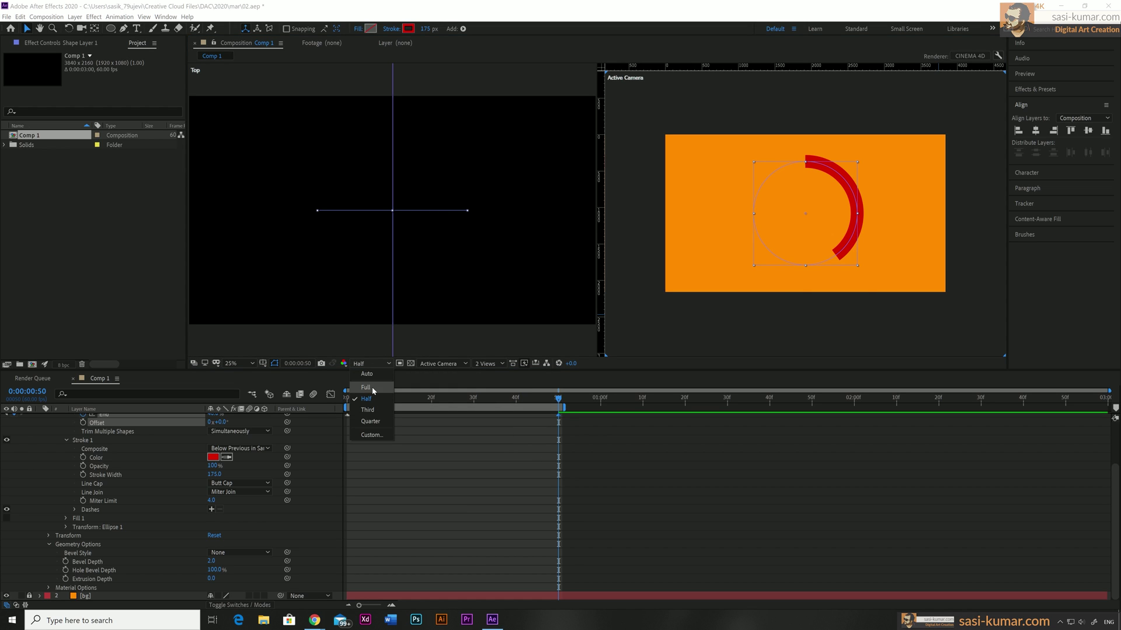
left_click(363, 342)
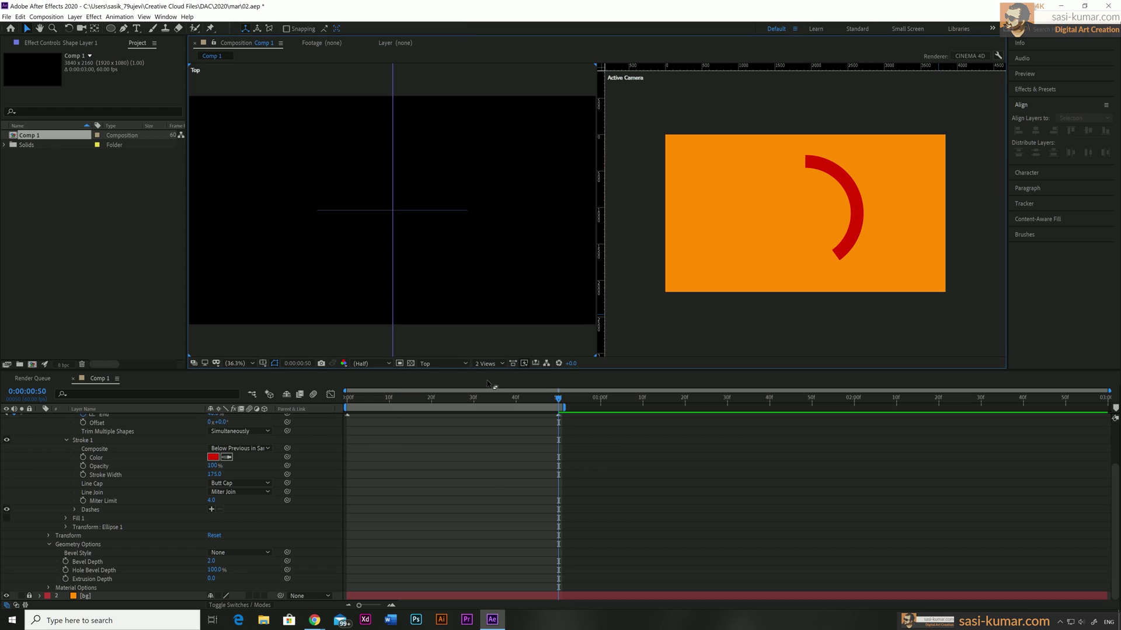
left_click(462, 363)
left_click(453, 400)
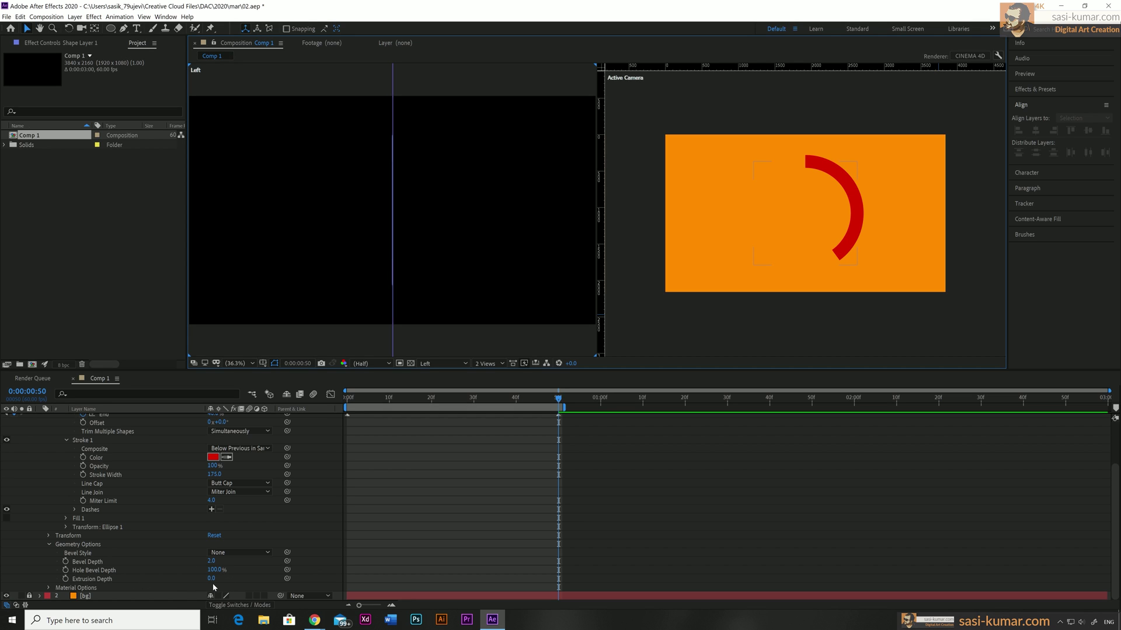
- Set Shape Layer 1's Extrusion Depth to about 120 and collapse the layer's properties
left_click_drag(213, 582, 274, 577)
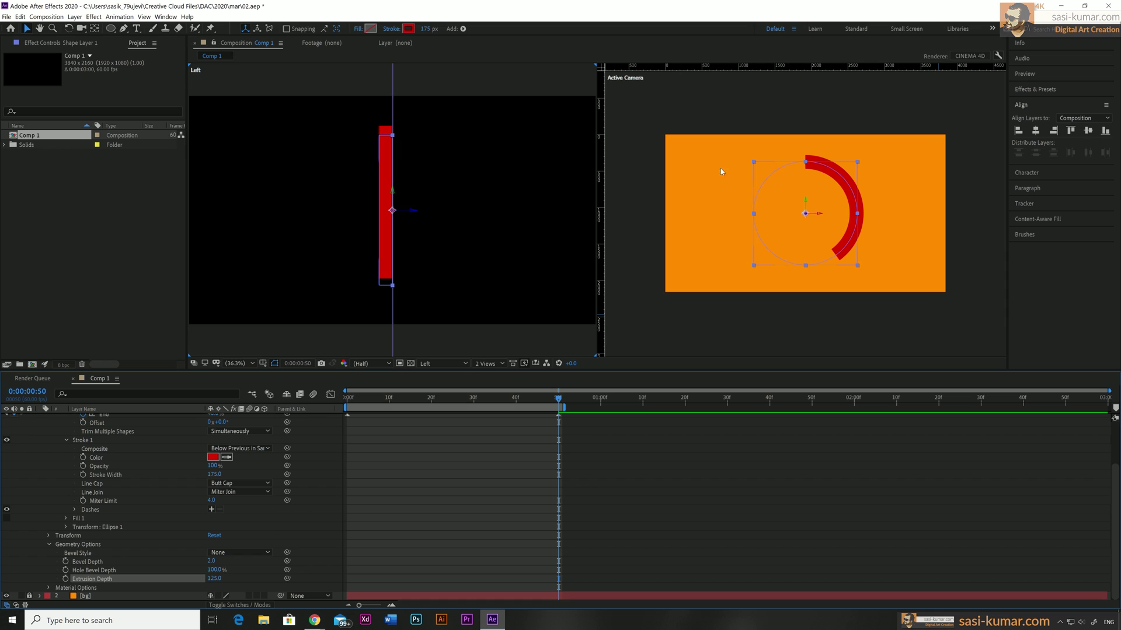
left_click(686, 108)
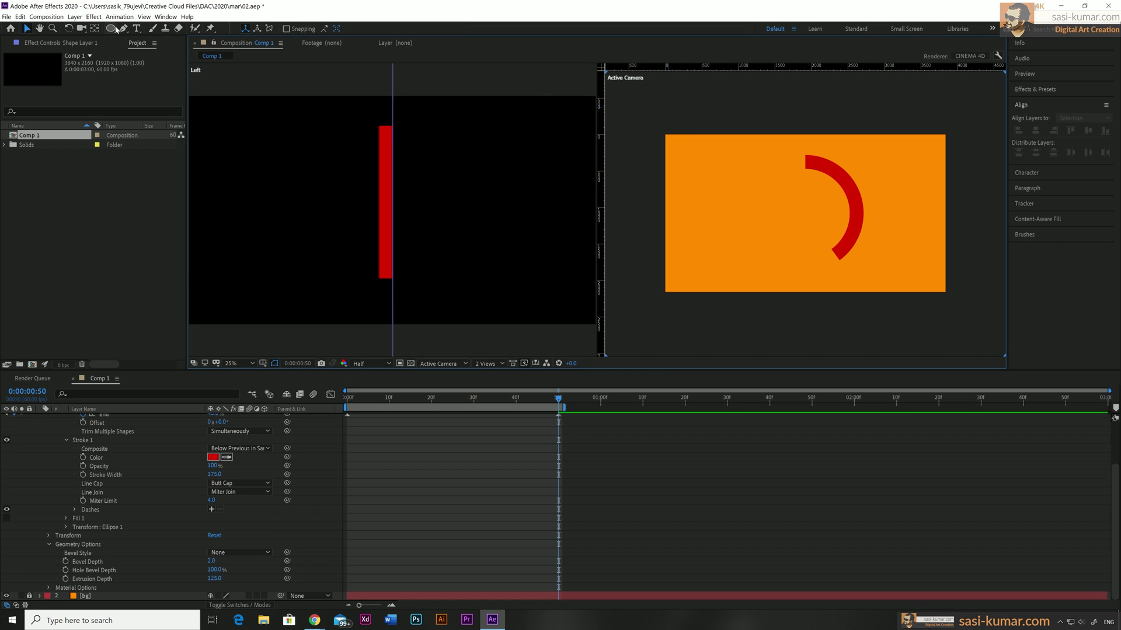
left_click(175, 459)
scroll(115, 449, "up", 3)
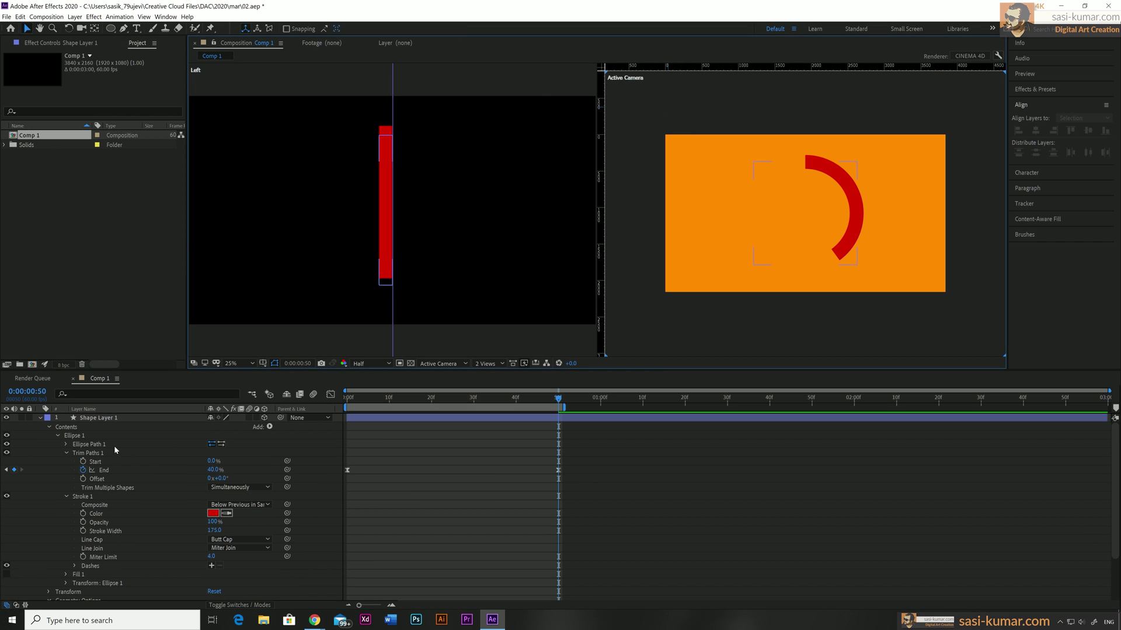
left_click(39, 418)
- Add a two-node camera to the composition with the 50mm preset
right_click(195, 442)
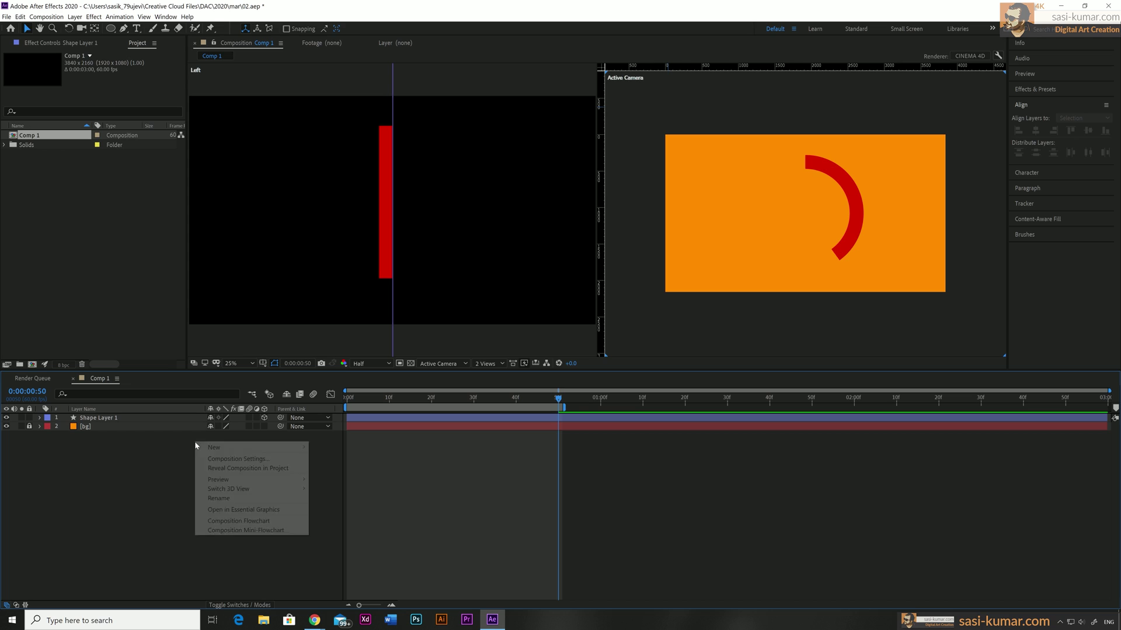
mouse_move(205, 446)
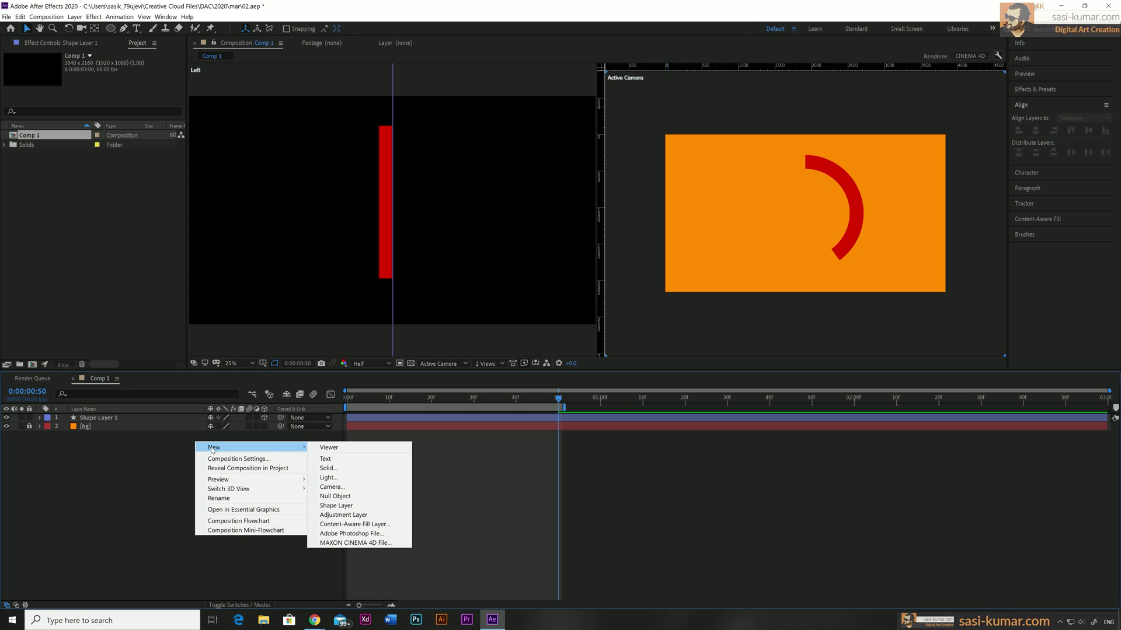
left_click(339, 489)
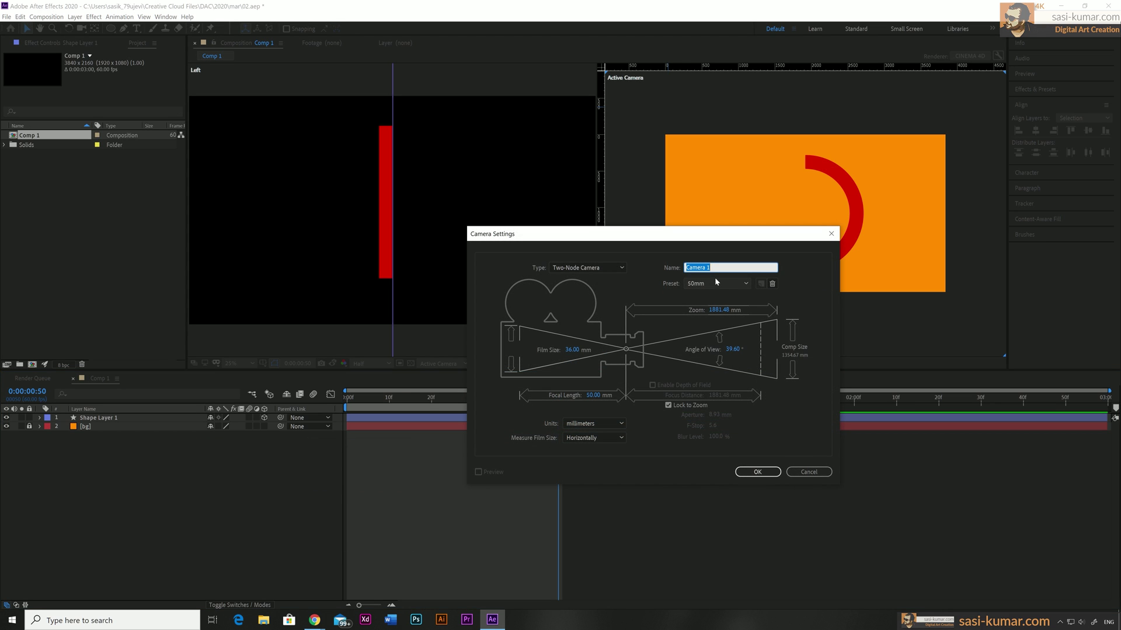
left_click(758, 470)
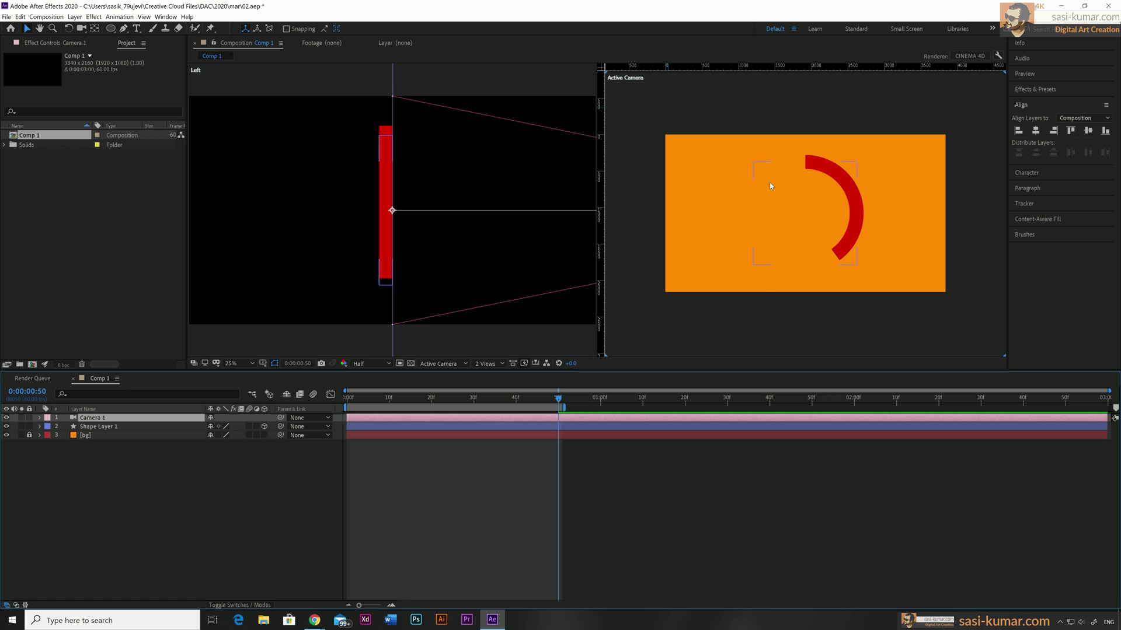
left_click(779, 120)
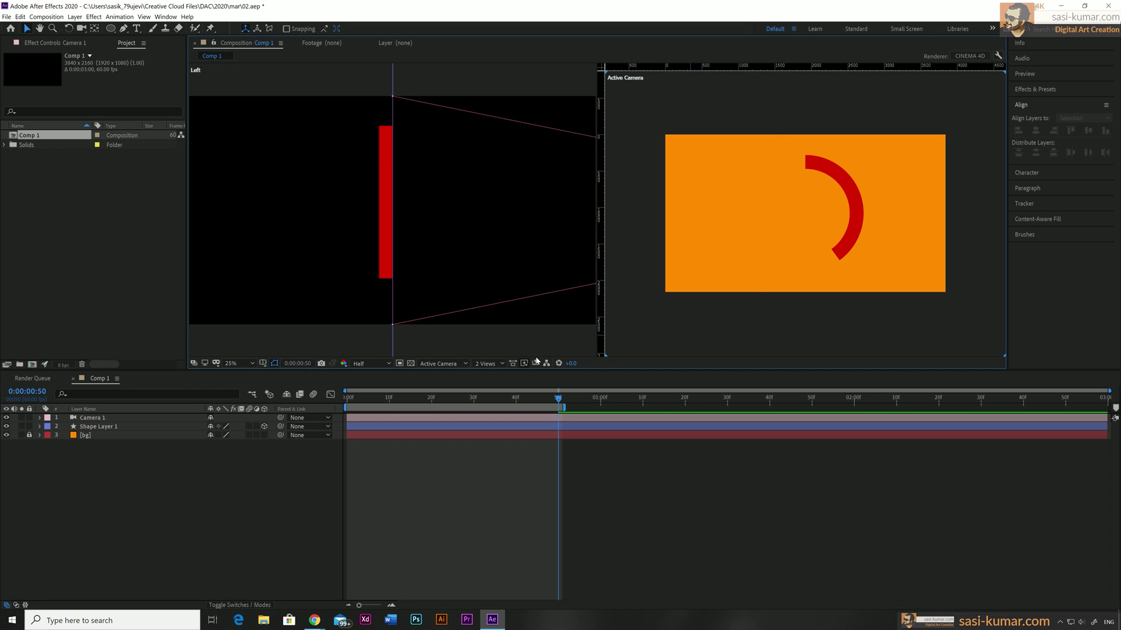
- Orbit Camera 1 with the camera tool to view the extruded arc from below
key("c")
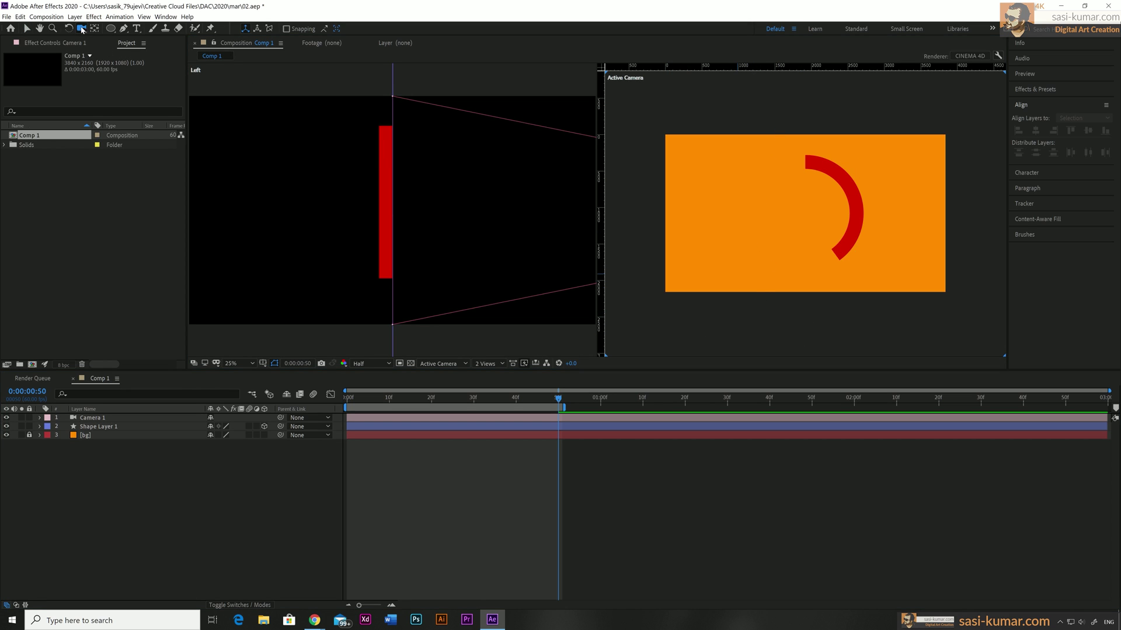
mouse_move(809, 232)
left_mouse_down()
mouse_move(818, 210)
mouse_move(776, 213)
mouse_move(806, 209)
mouse_move(803, 219)
left_mouse_up()
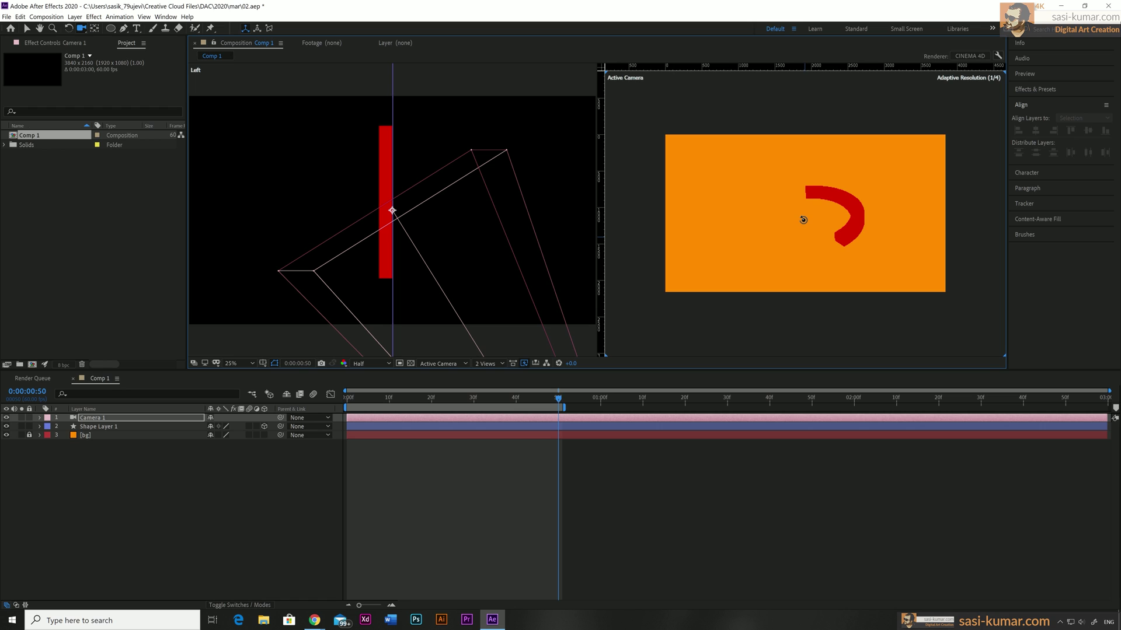
key("period")
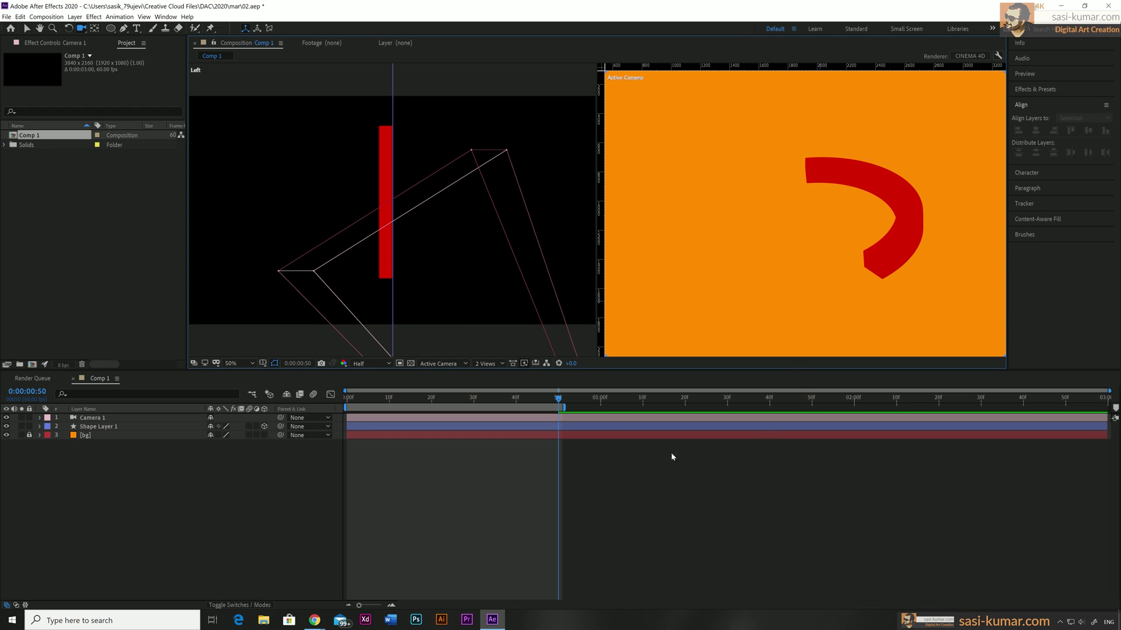
- Move the time to 0:00:00:22 and orbit Camera 1 beneath the arc to its rear side
left_click_drag(558, 399, 443, 409)
left_click(842, 288)
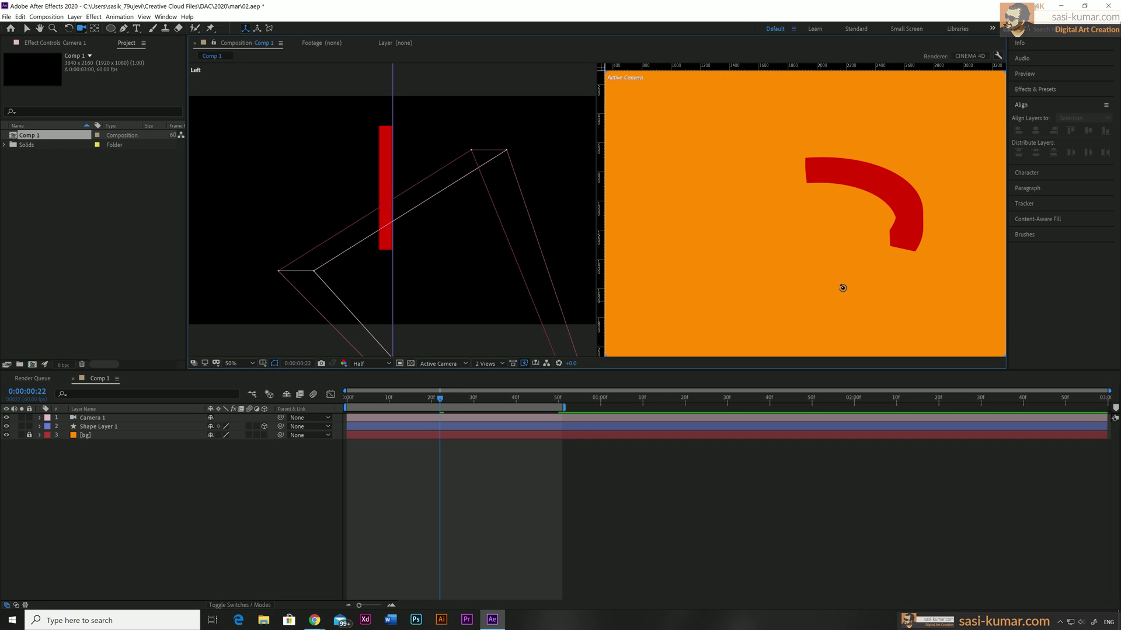
left_click_drag(842, 288, 845, 261)
key("F2")
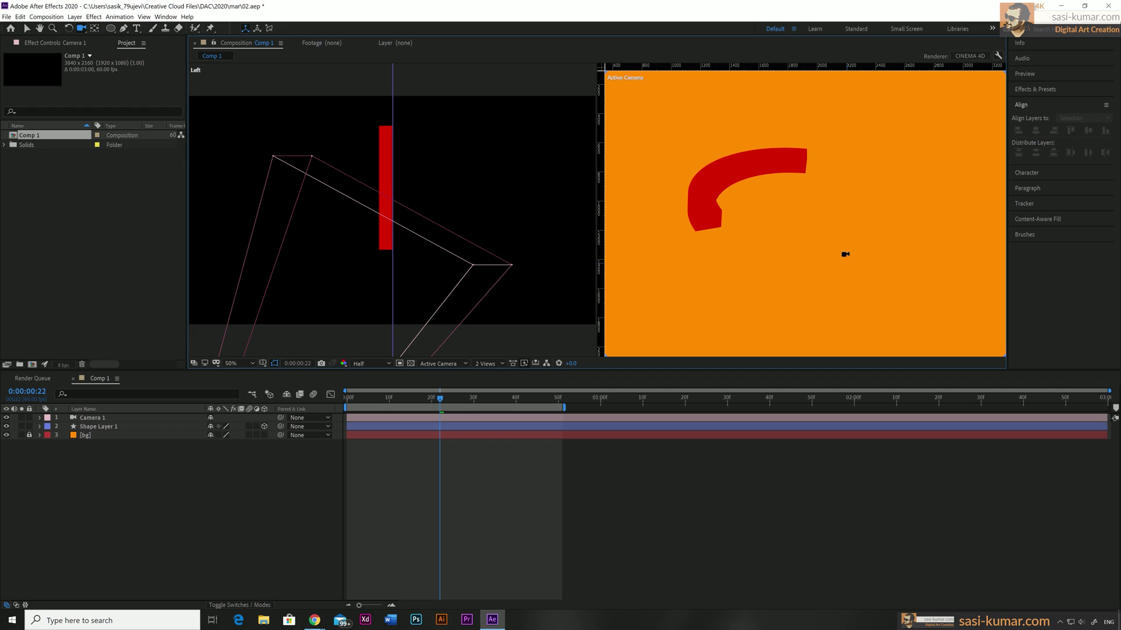
key("comma")
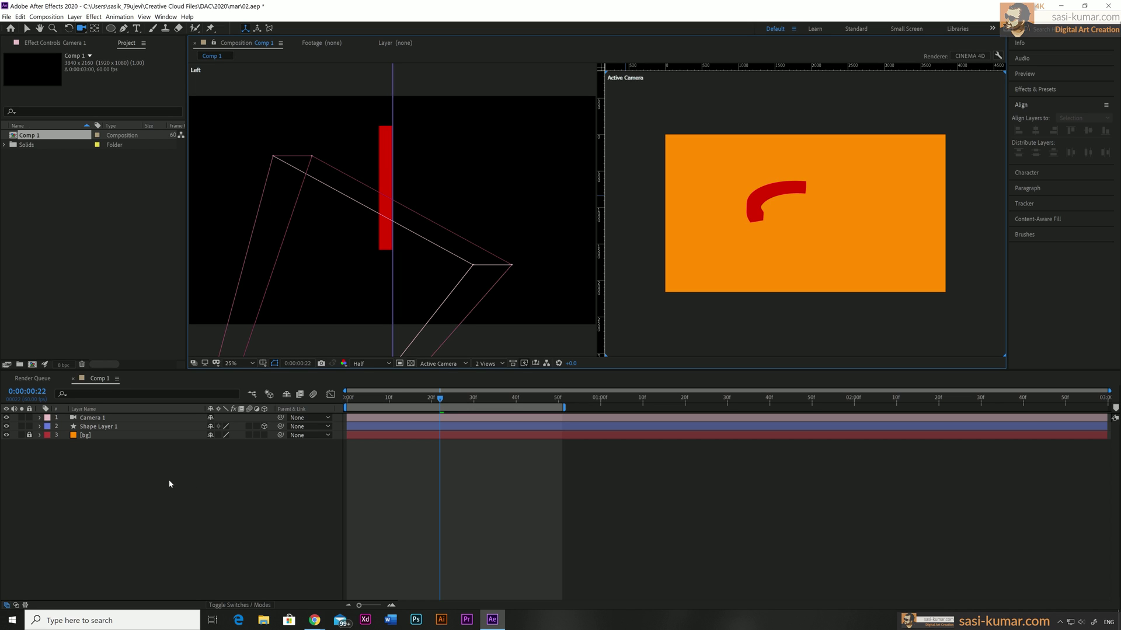
- Add a Side Color material property to Ellipse 1 in Shape Layer 1
left_click(96, 426)
left_click(40, 426)
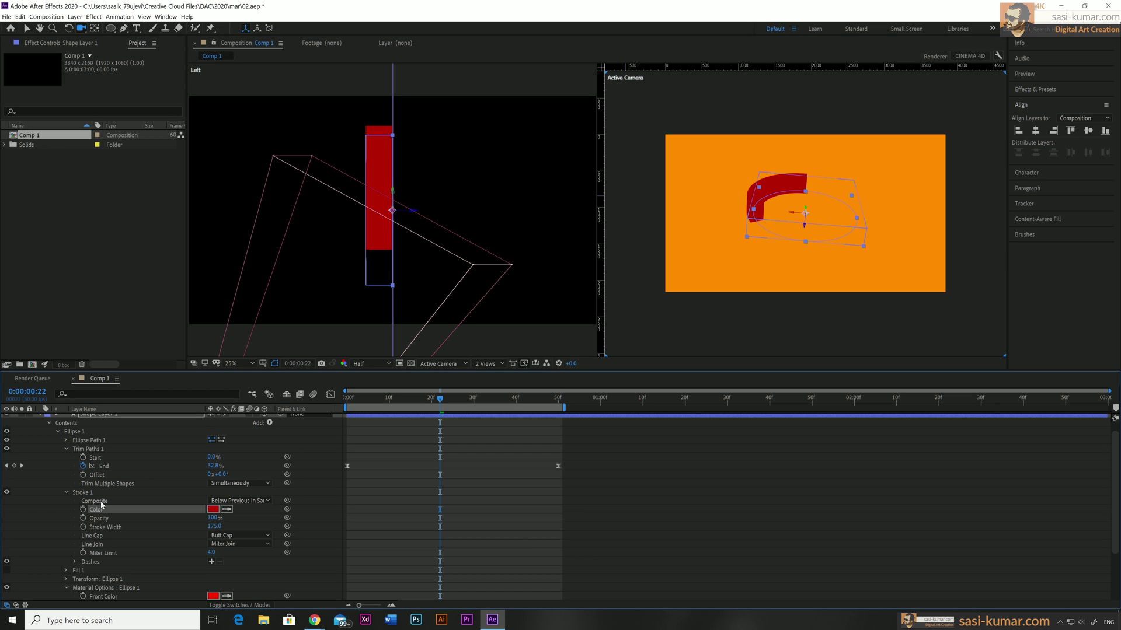
left_click(175, 432)
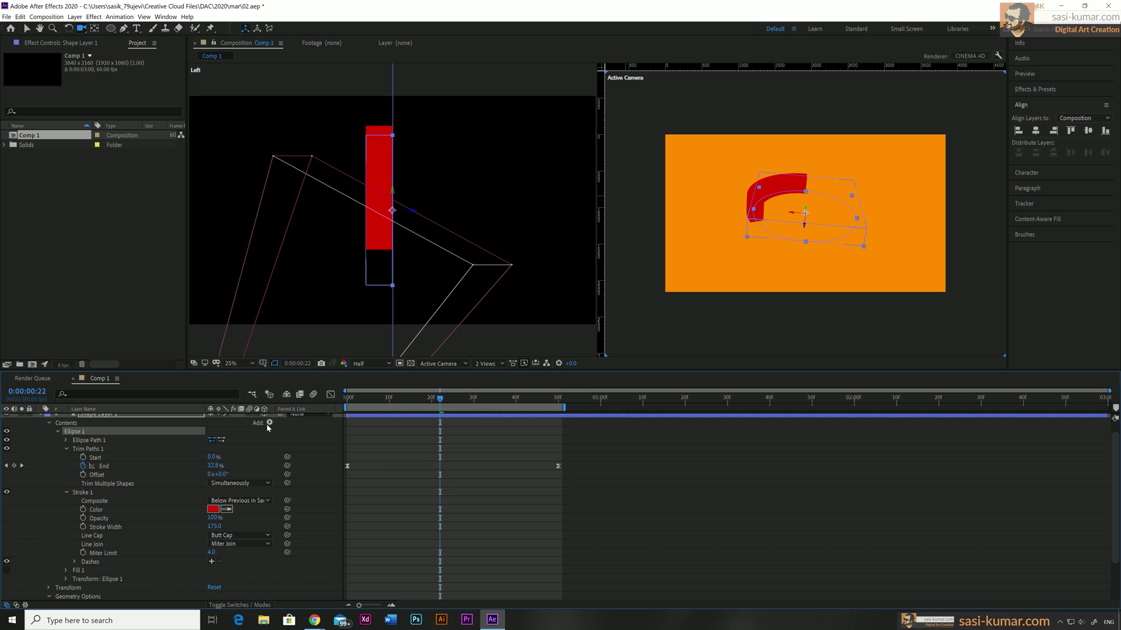
left_click(269, 423)
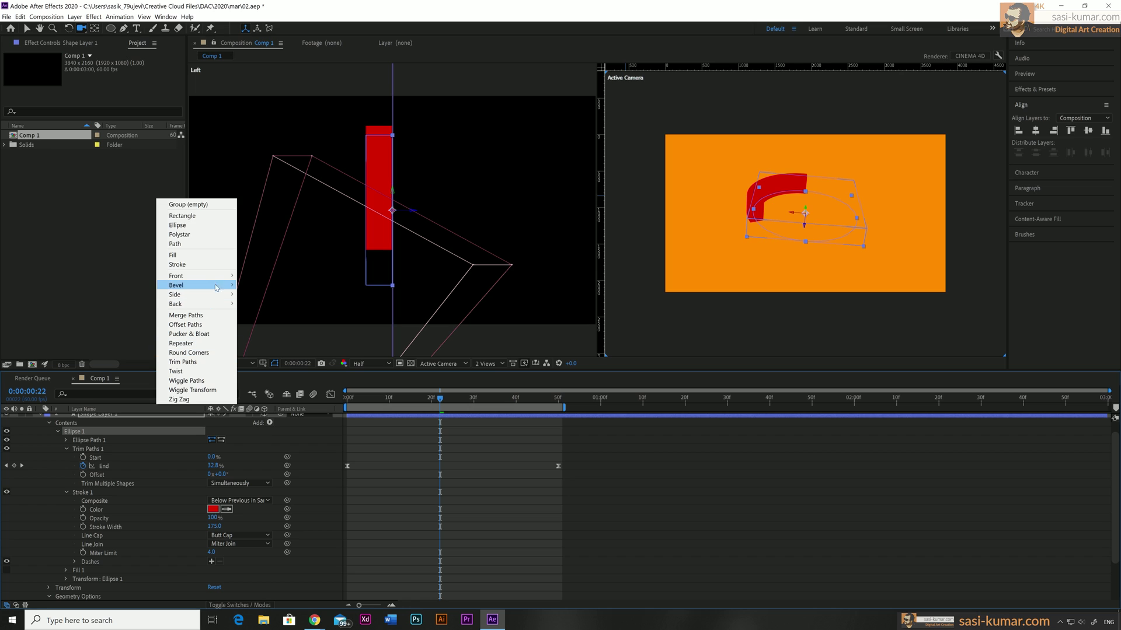
mouse_move(209, 292)
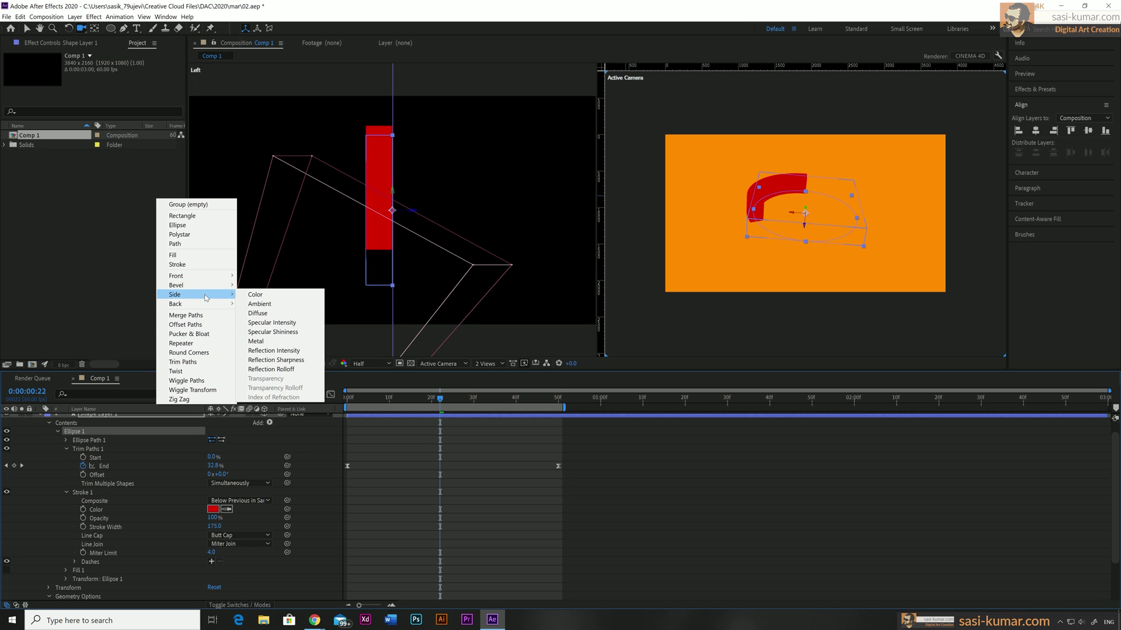
left_click(270, 296)
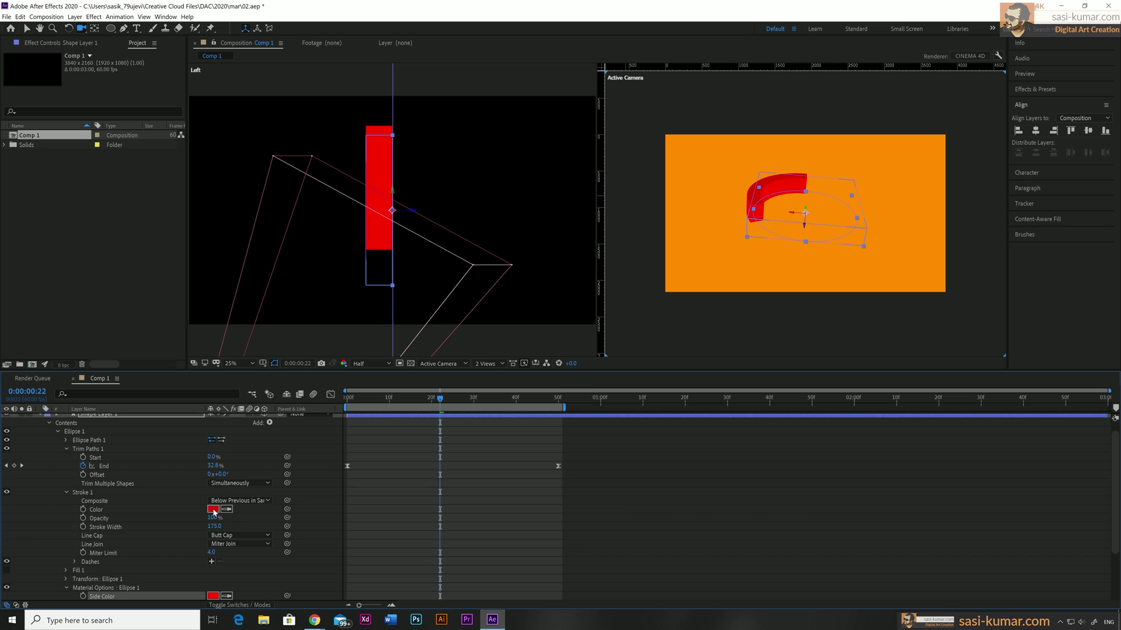
- Set the Side Color of Ellipse 1 to dark red AB0F0F and scrub to 0:00:00:39 to check the arc
scroll(214, 512, "down", 3)
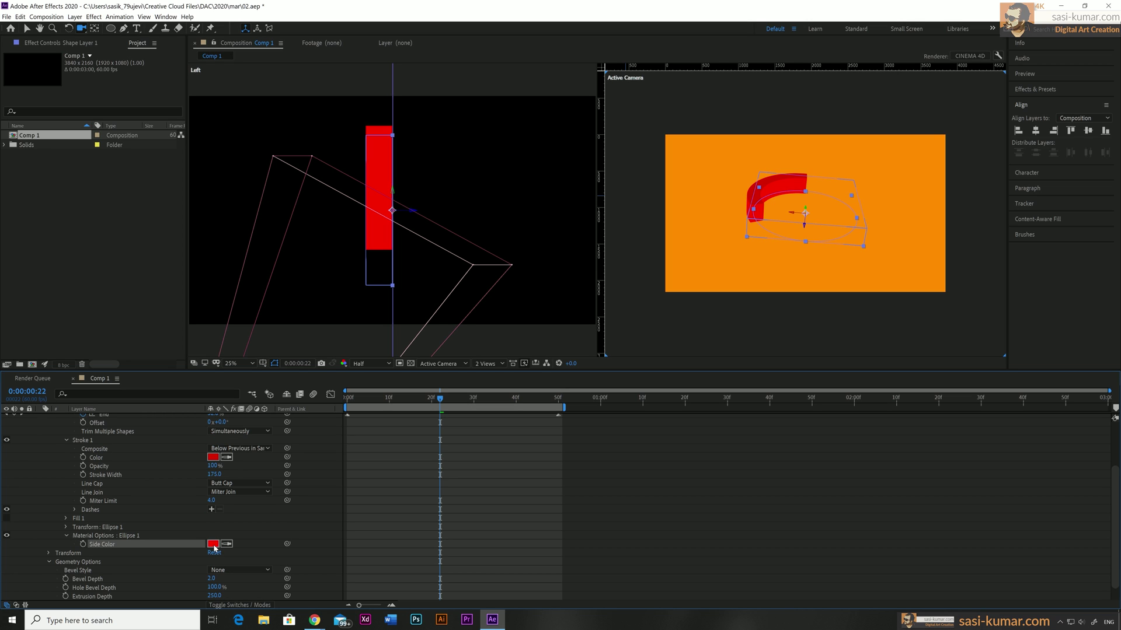
left_click(213, 544)
left_click(563, 266)
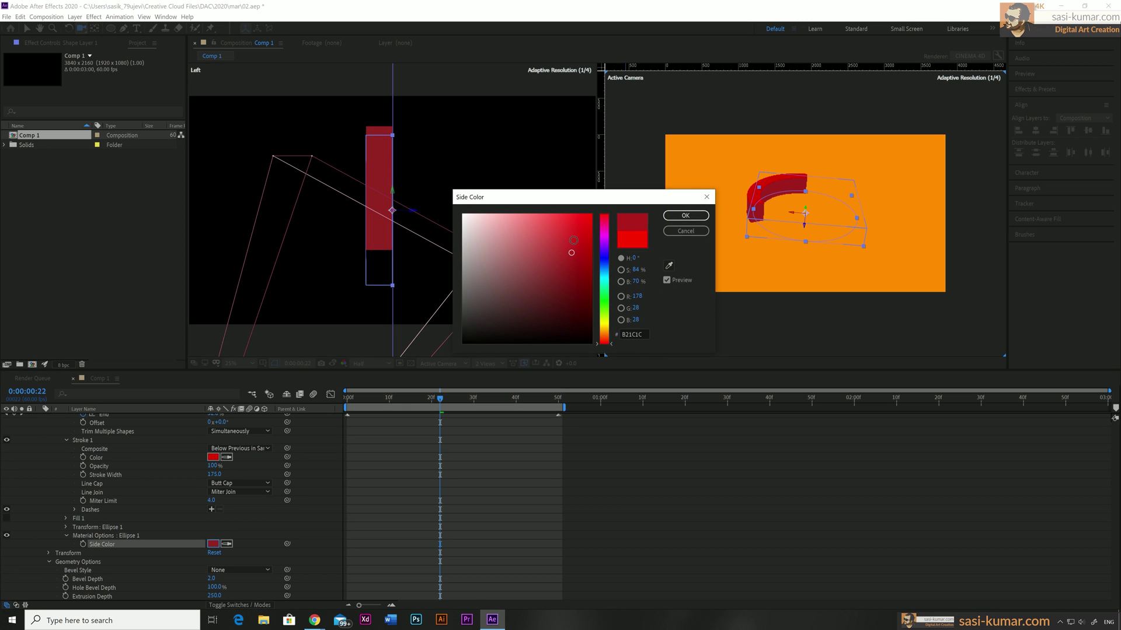
left_click(575, 227)
left_click(575, 271)
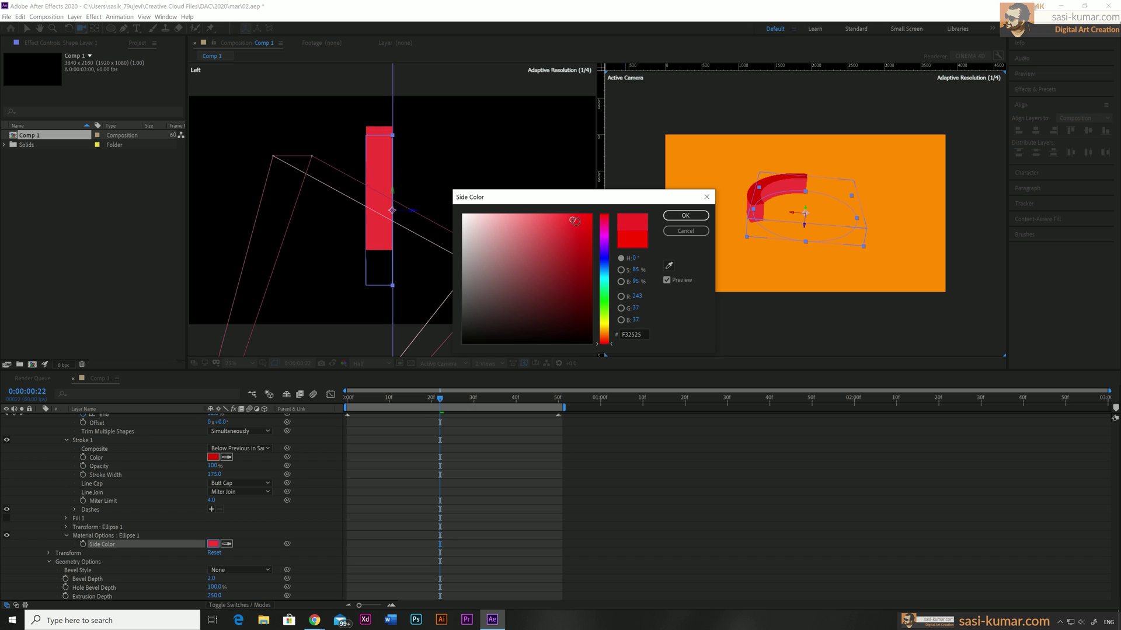
left_click(581, 256)
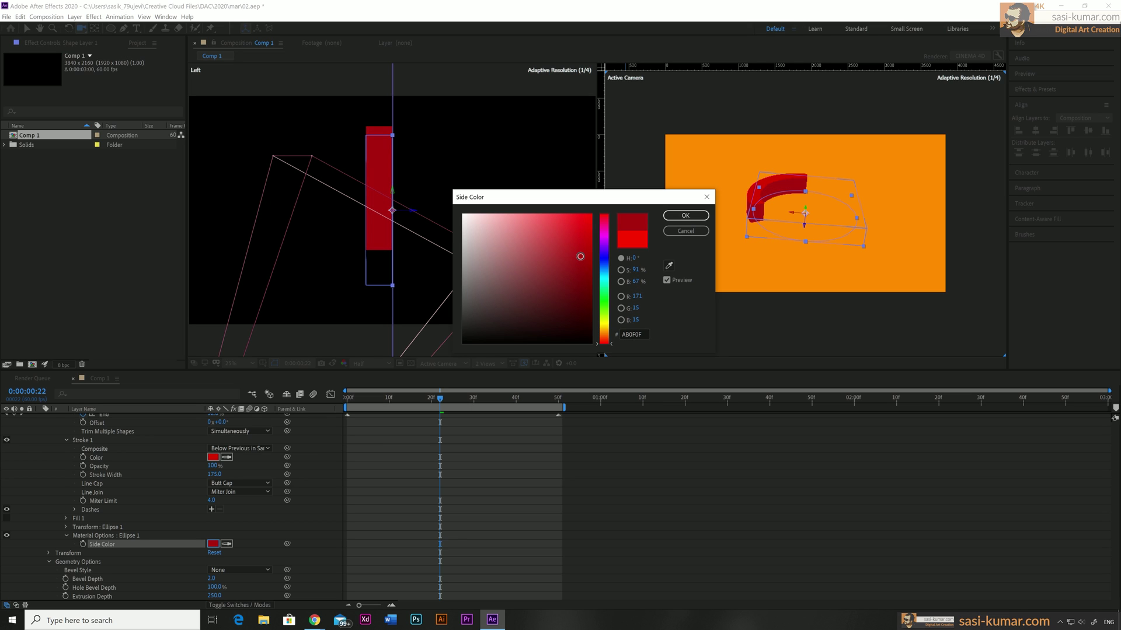
left_click(686, 215)
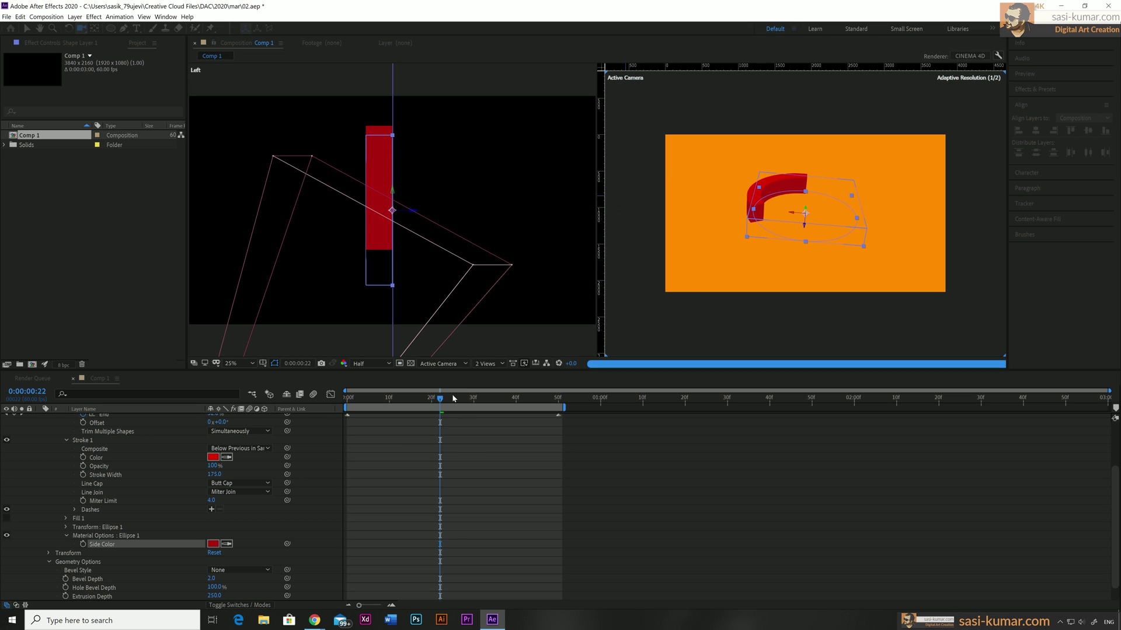
left_click_drag(435, 401, 512, 402)
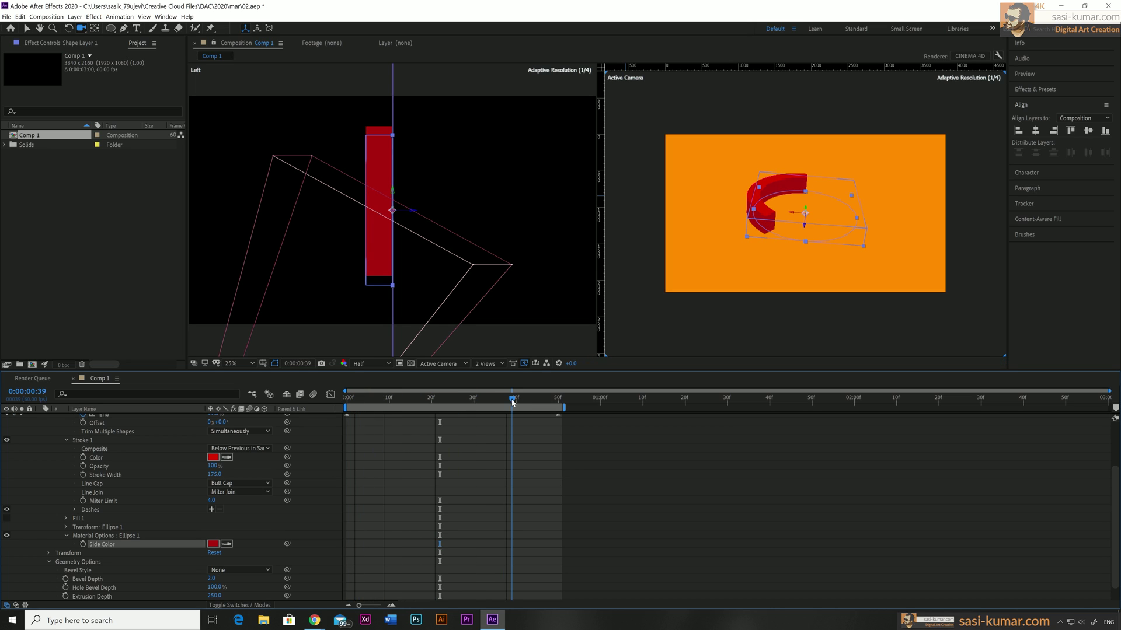
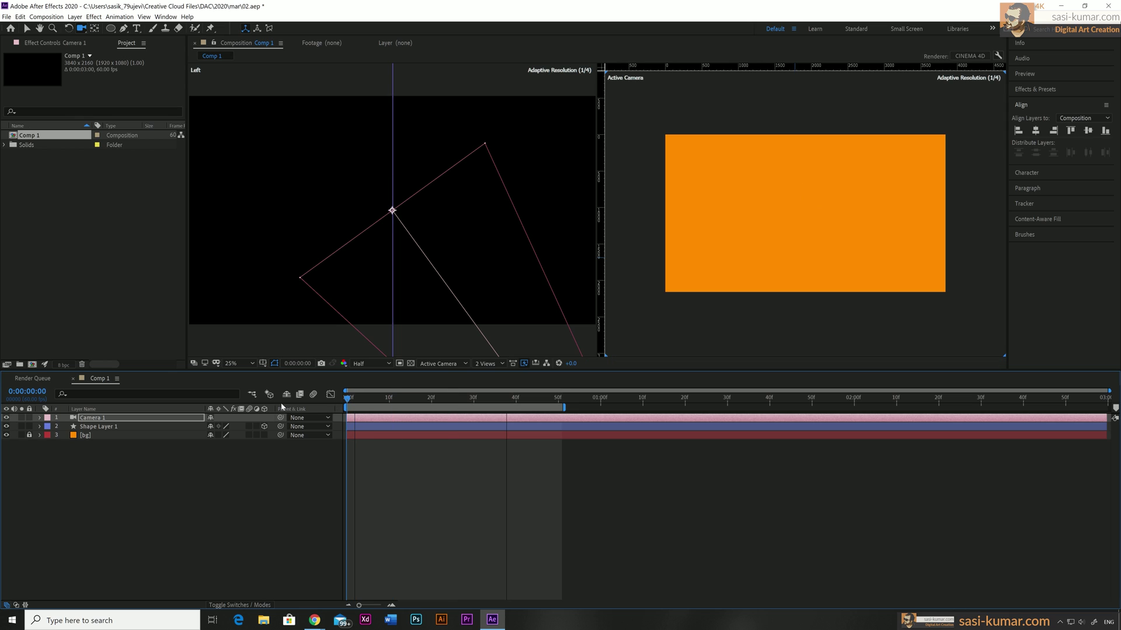
- Stop the preview and rename Shape Layer 1 to 40
key("space")
left_click(41, 427)
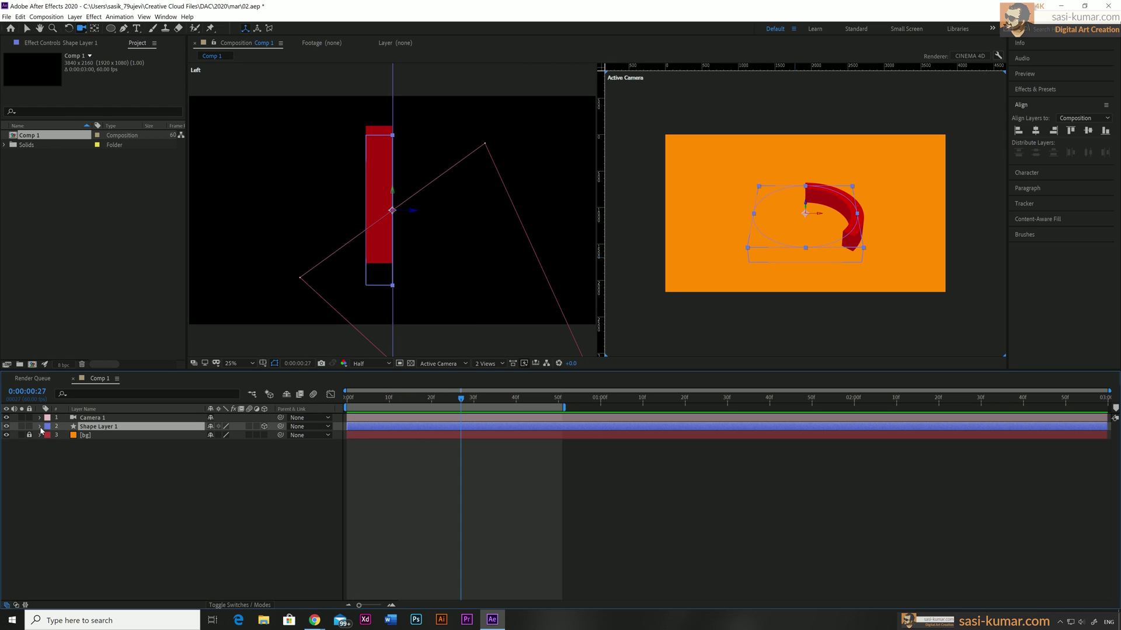
scroll(282, 477, "down", 1)
right_click(113, 420)
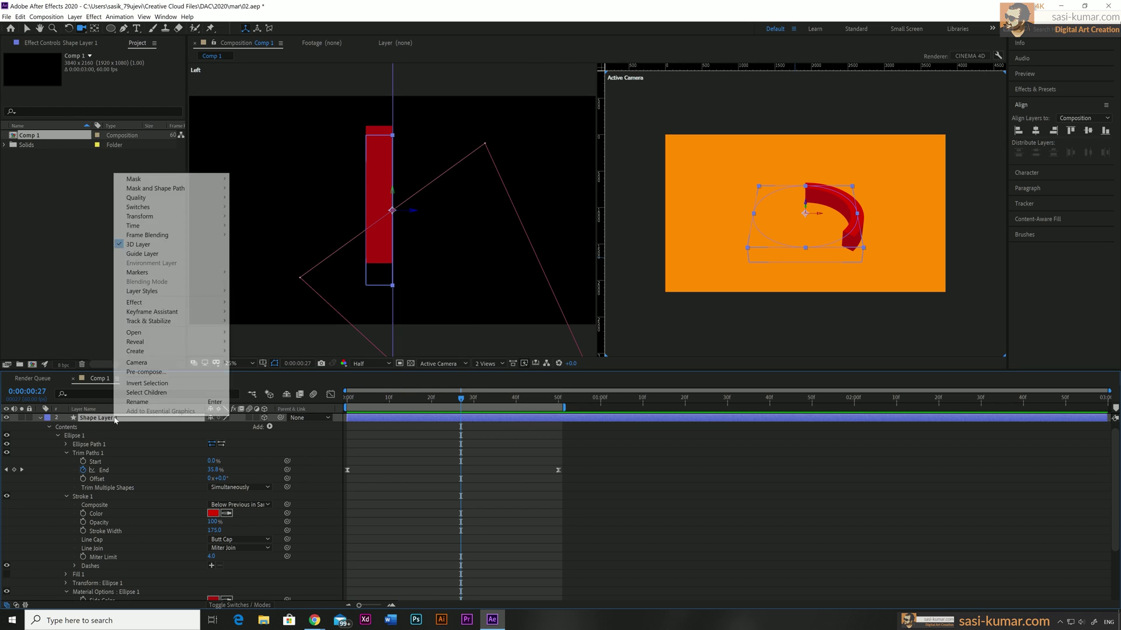
mouse_move(143, 343)
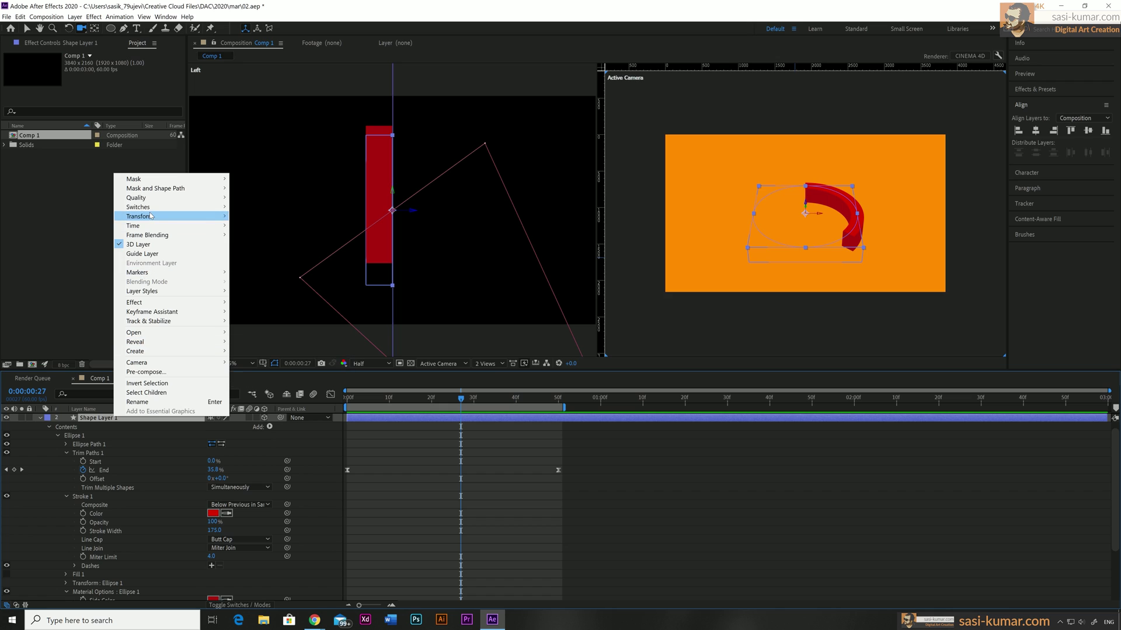
left_click(135, 402)
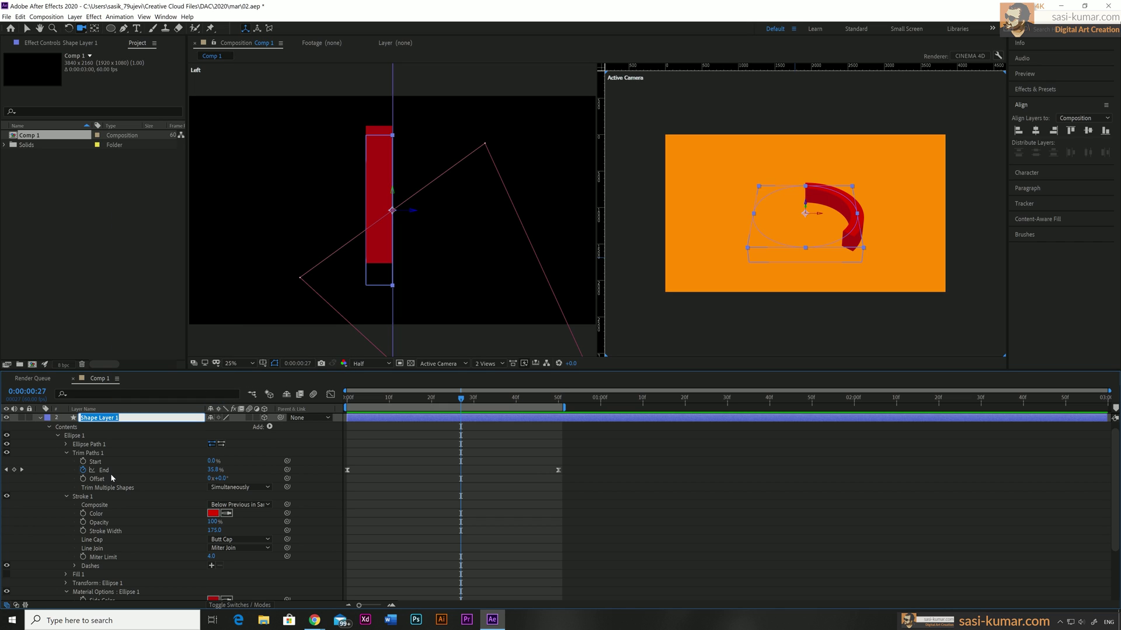
type("40")
key("Return")
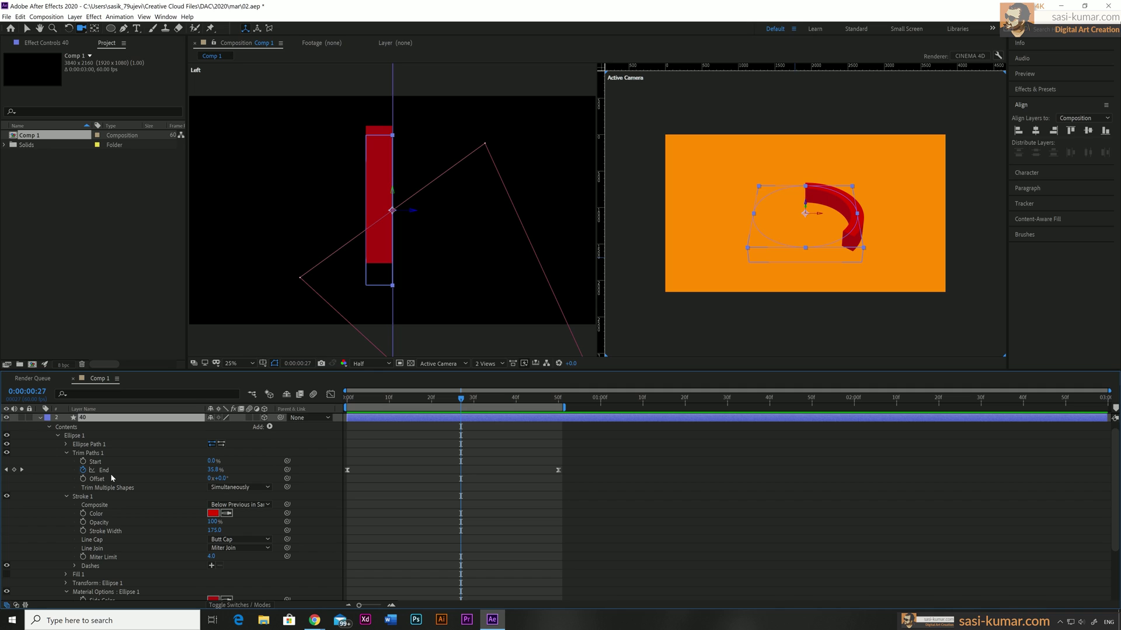
left_click(40, 418)
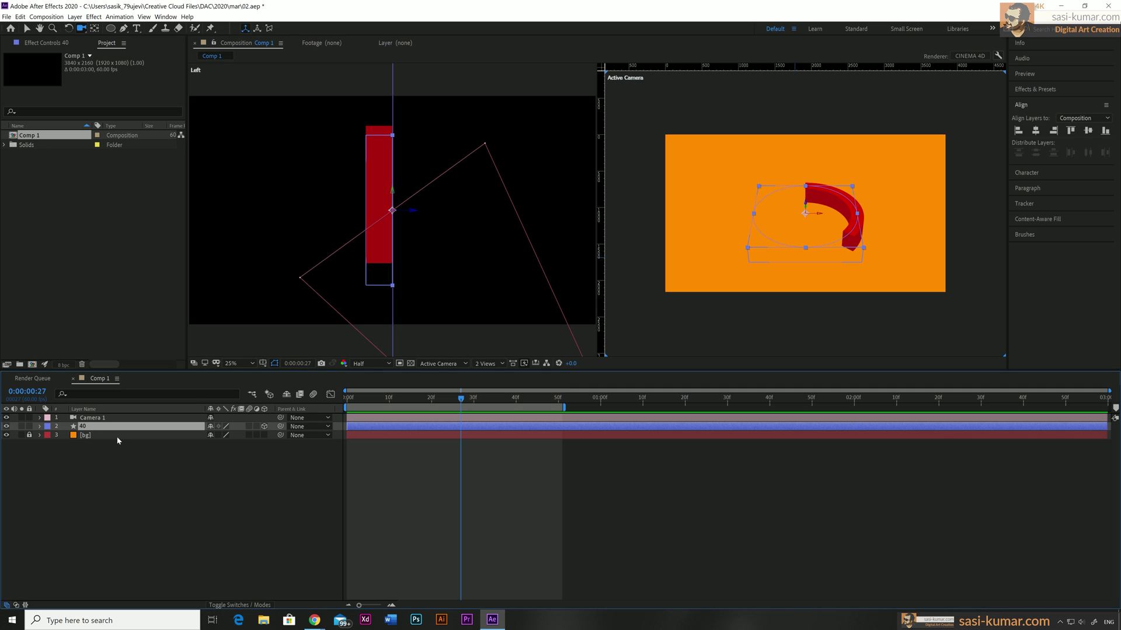
- Duplicate layer 40 and rename the copy 25
key("ctrl+d")
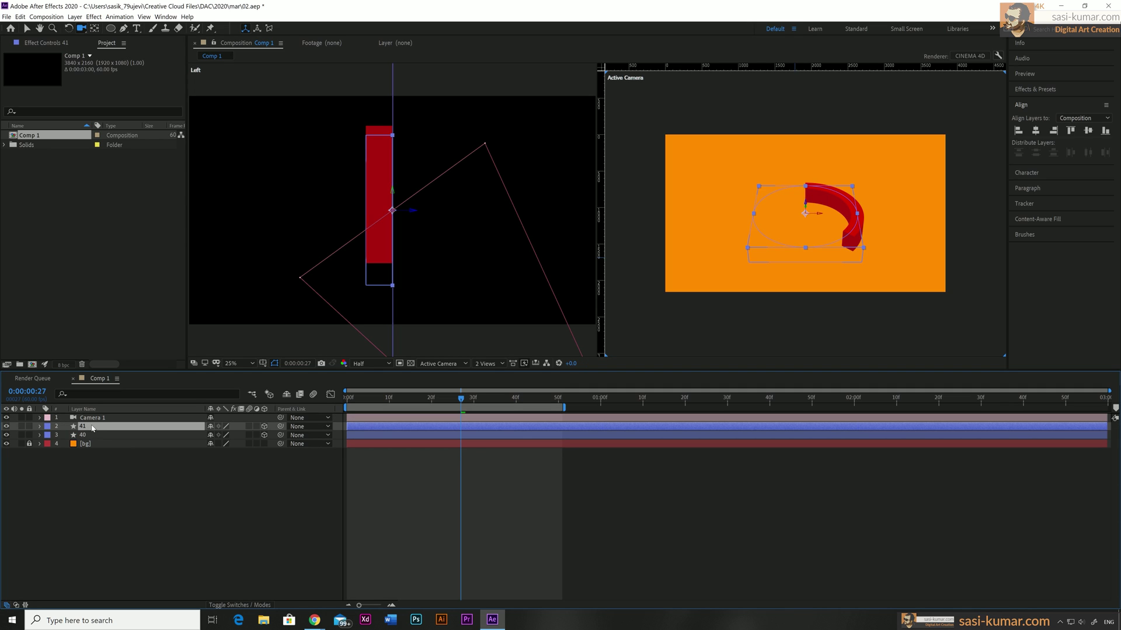
right_click(84, 429)
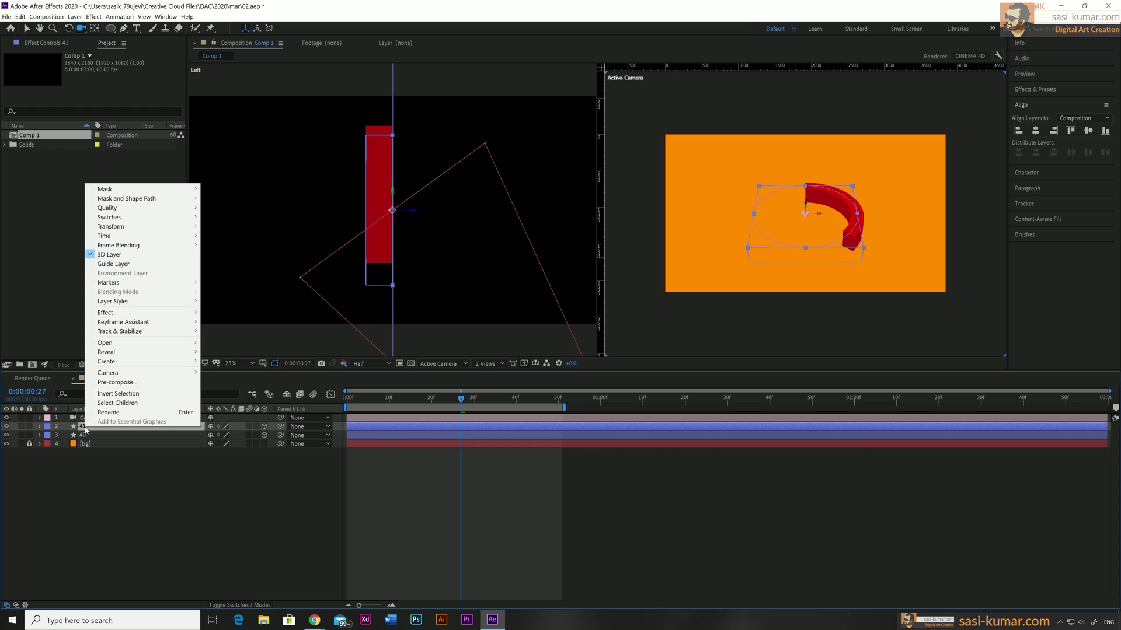
left_click(99, 413)
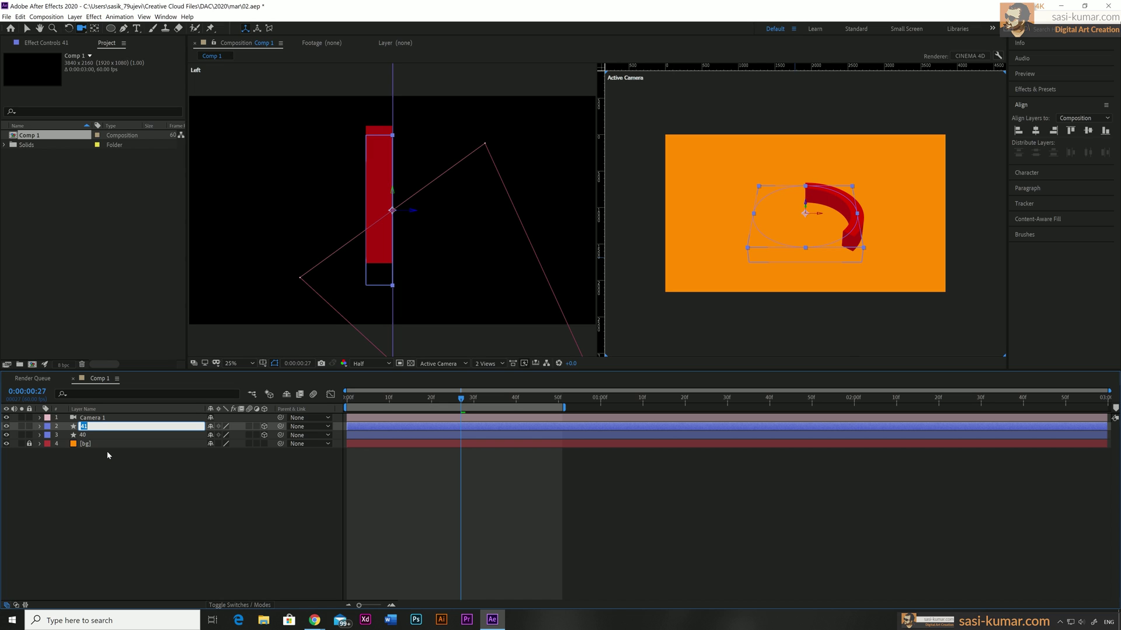
type("25")
key("Return")
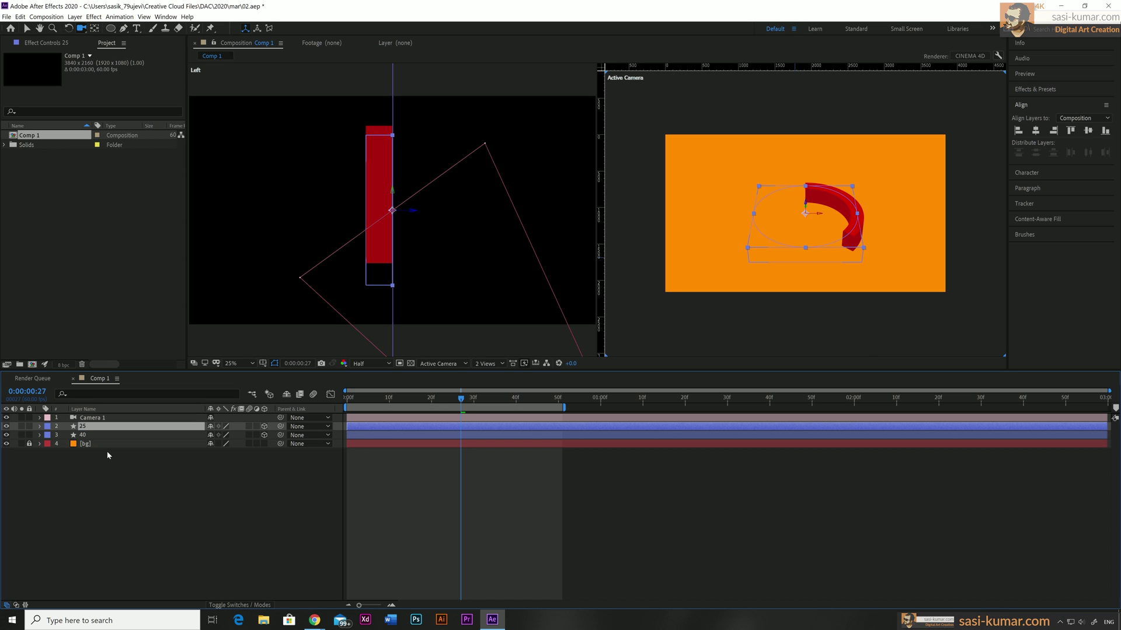
- Reveal the keyframes of layer 25 and set its Trim Paths End keyframe at 0:00:00:50 to 25%
left_click(40, 427)
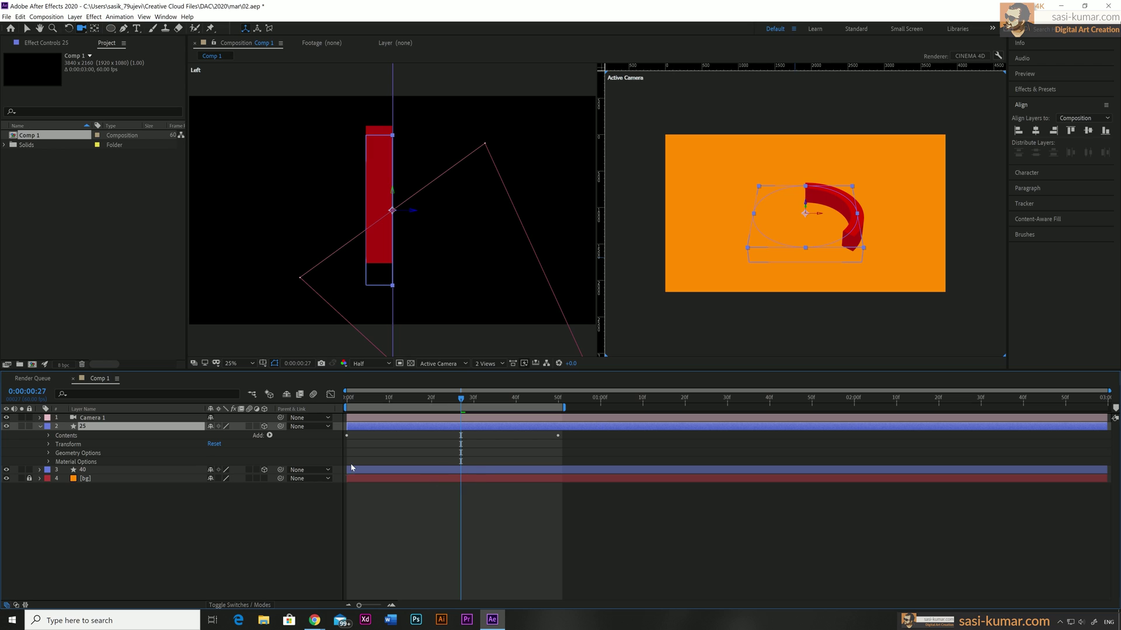
left_click(48, 436)
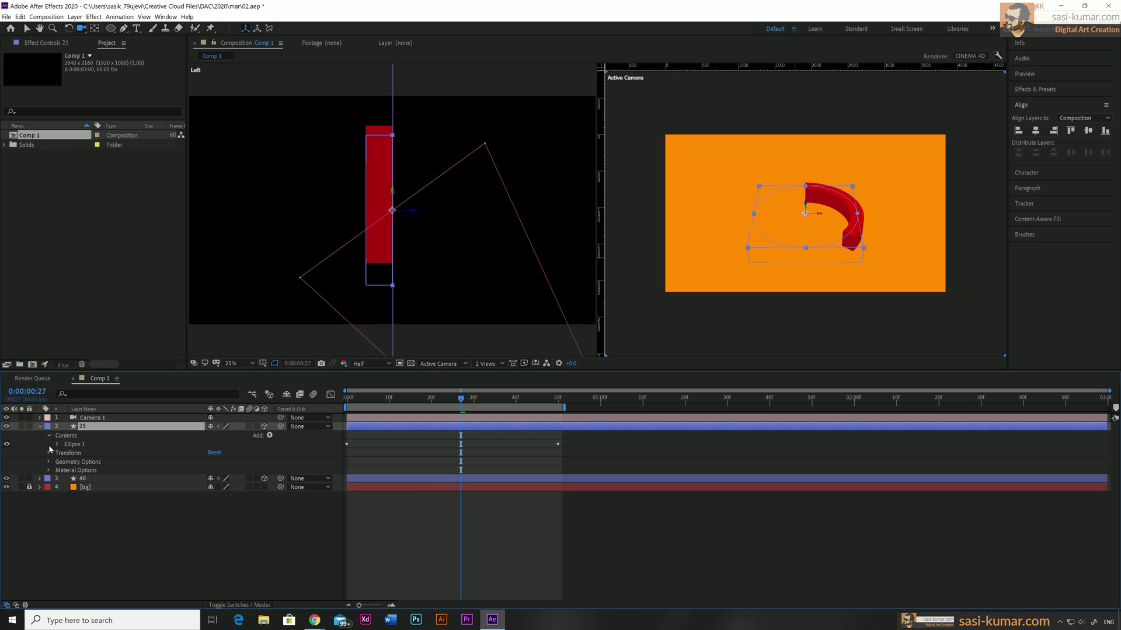
left_click(57, 445)
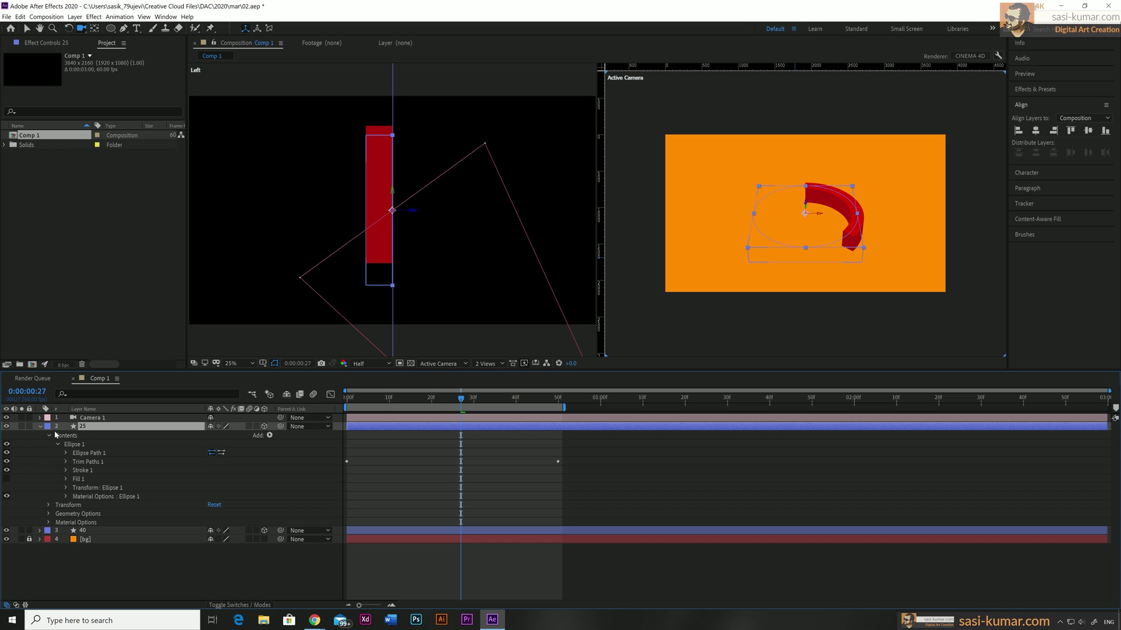
key("u")
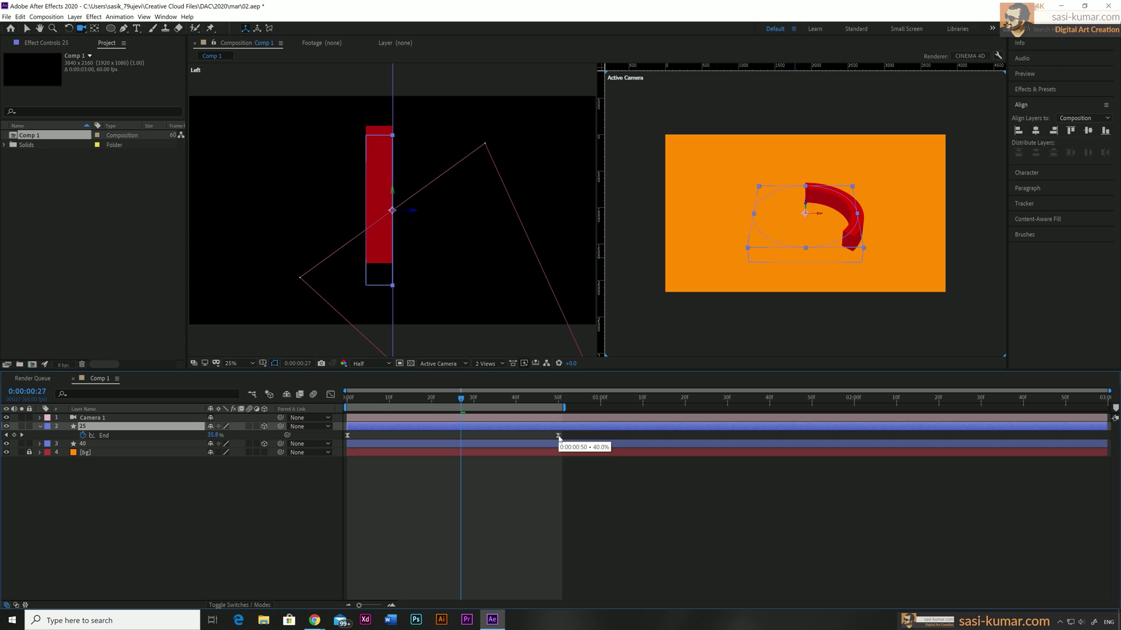
left_click(558, 437)
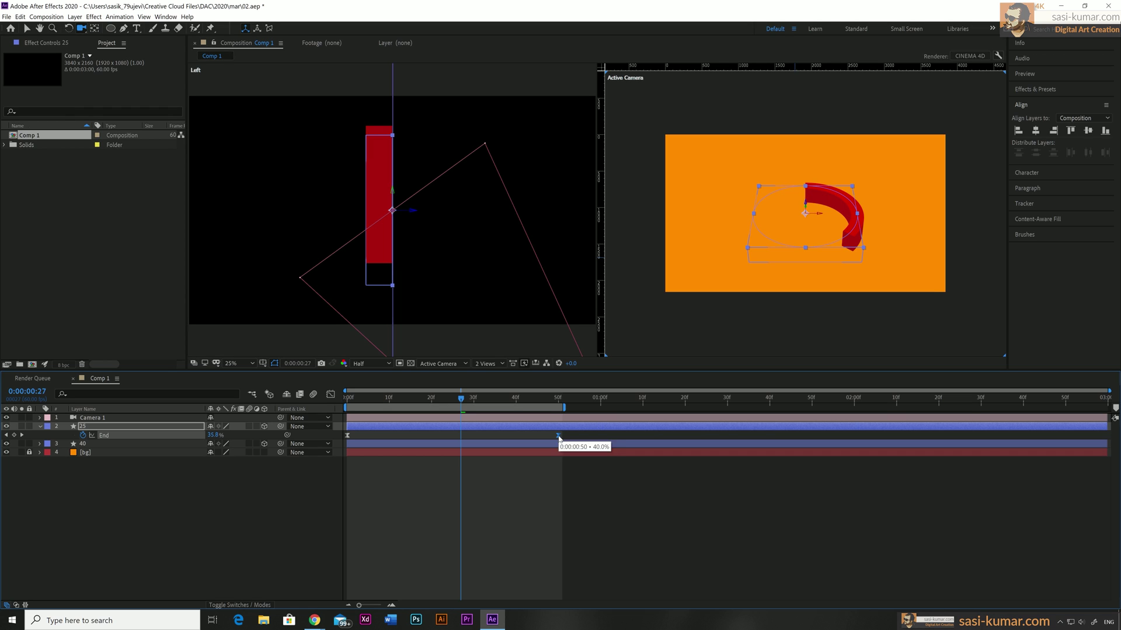
double_click(558, 436)
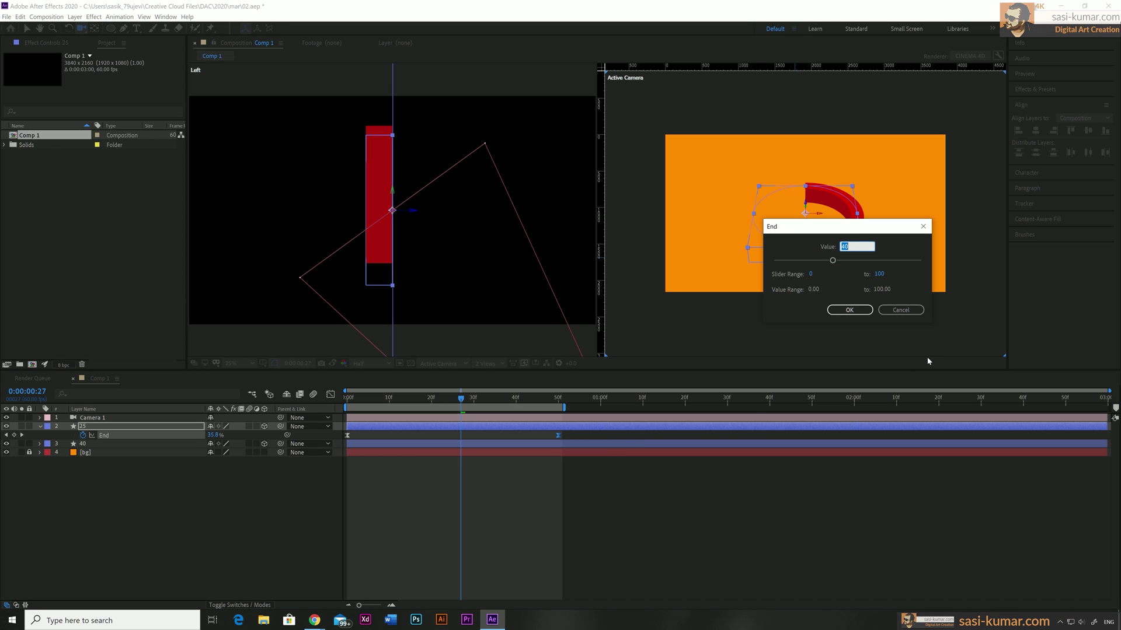
type("25")
key("Return")
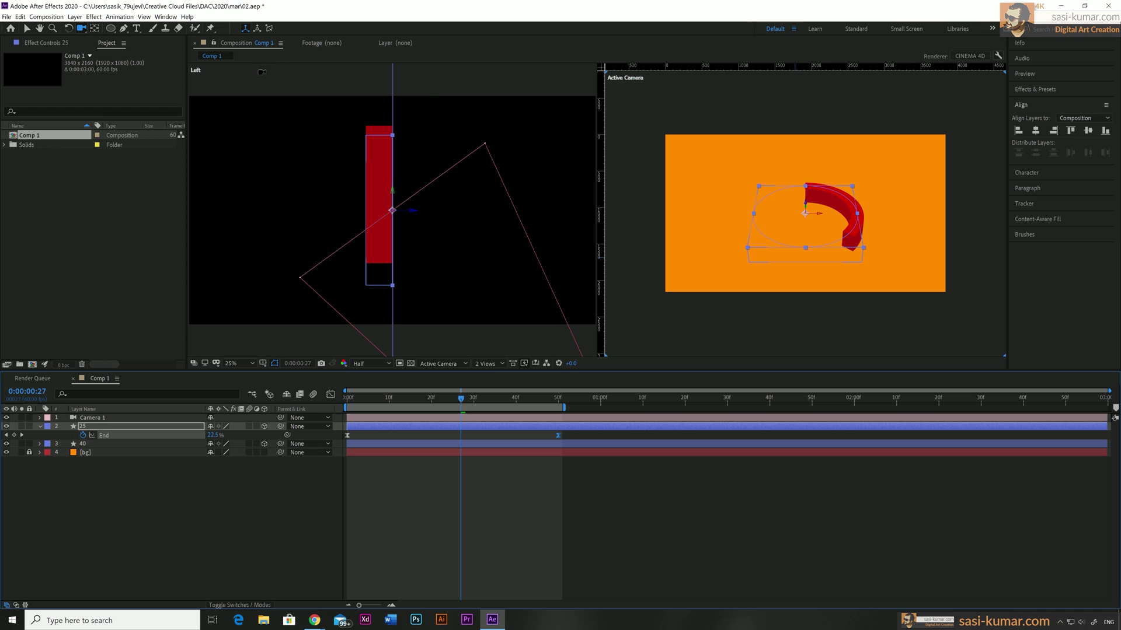
- Switch the Left view of the two-view layout to Front
left_click(274, 141)
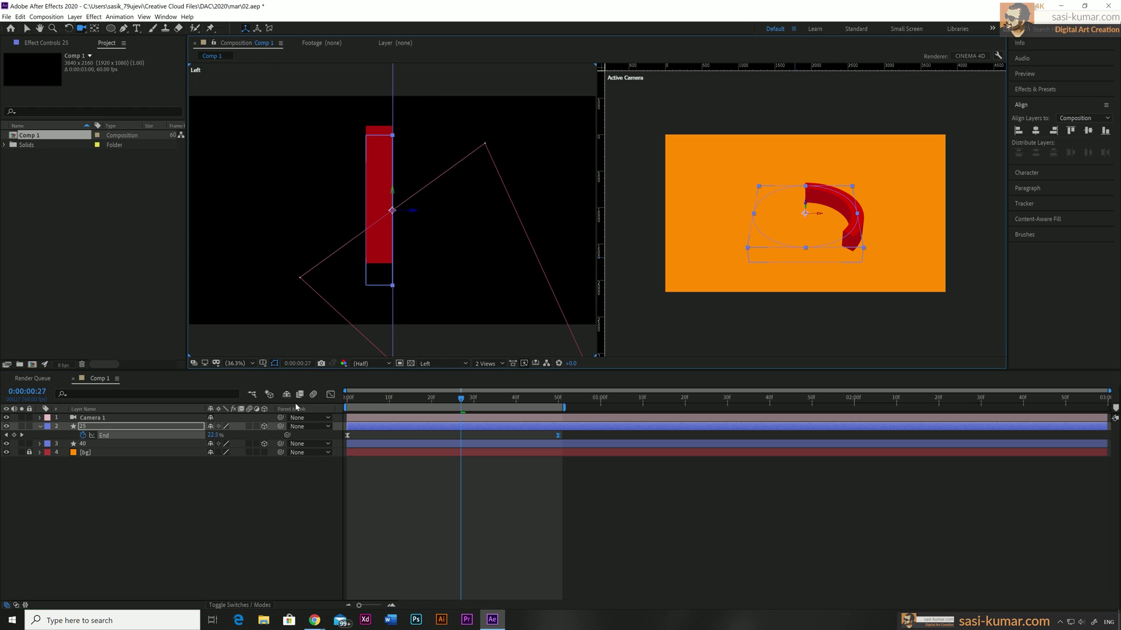
left_click(426, 364)
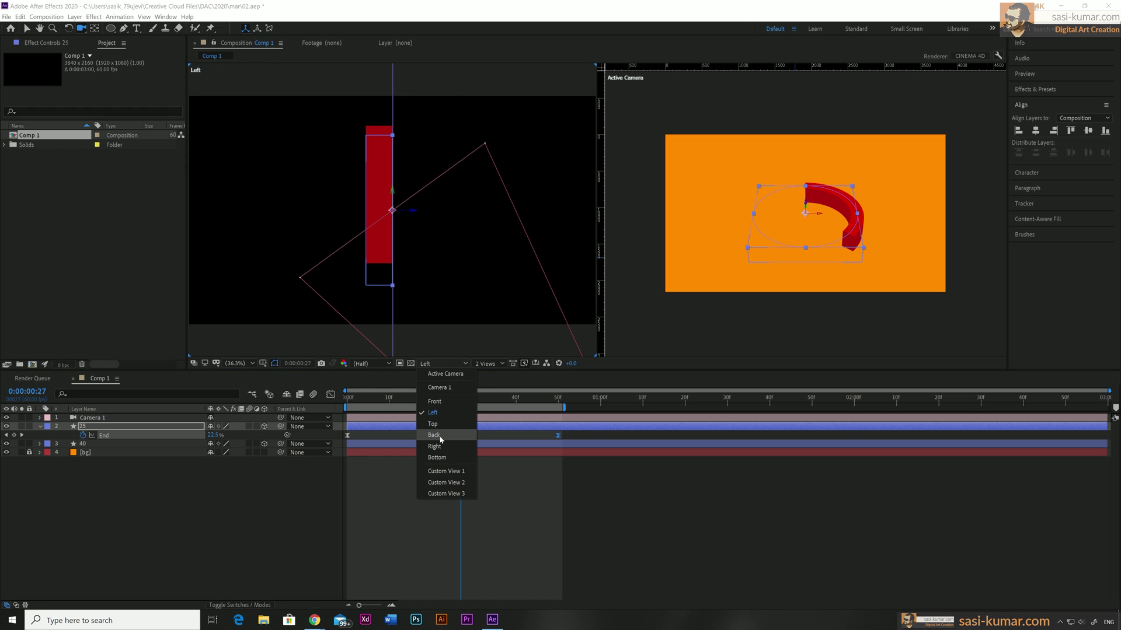
left_click(435, 401)
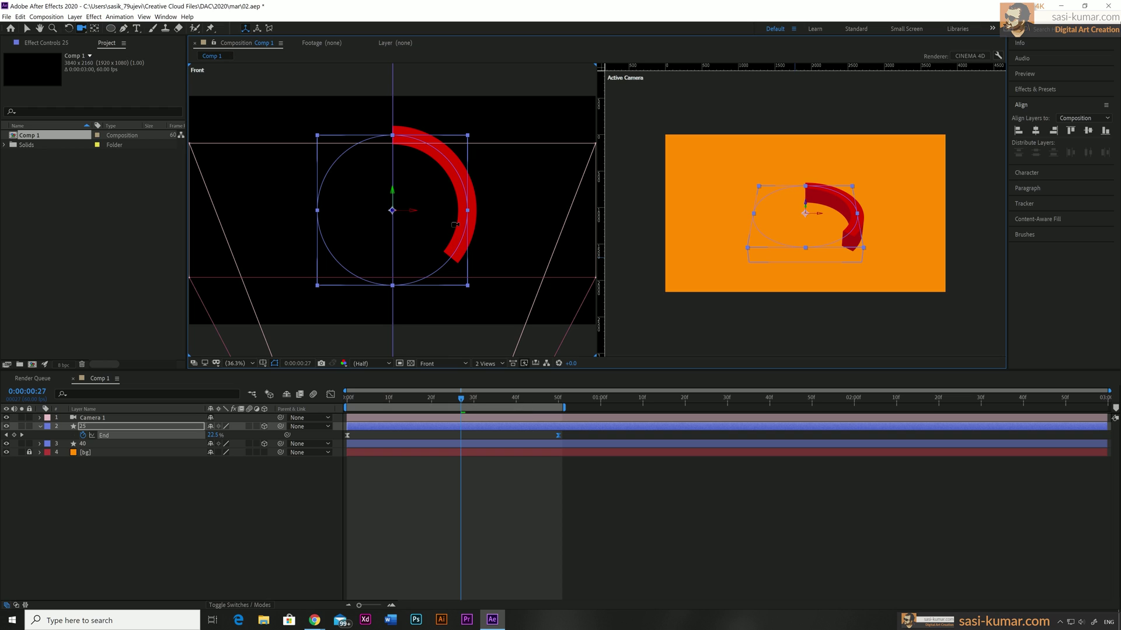
- Set the Z Rotation of layer 25 to 129° so its arc continues from the end of arc 40
left_click(410, 432)
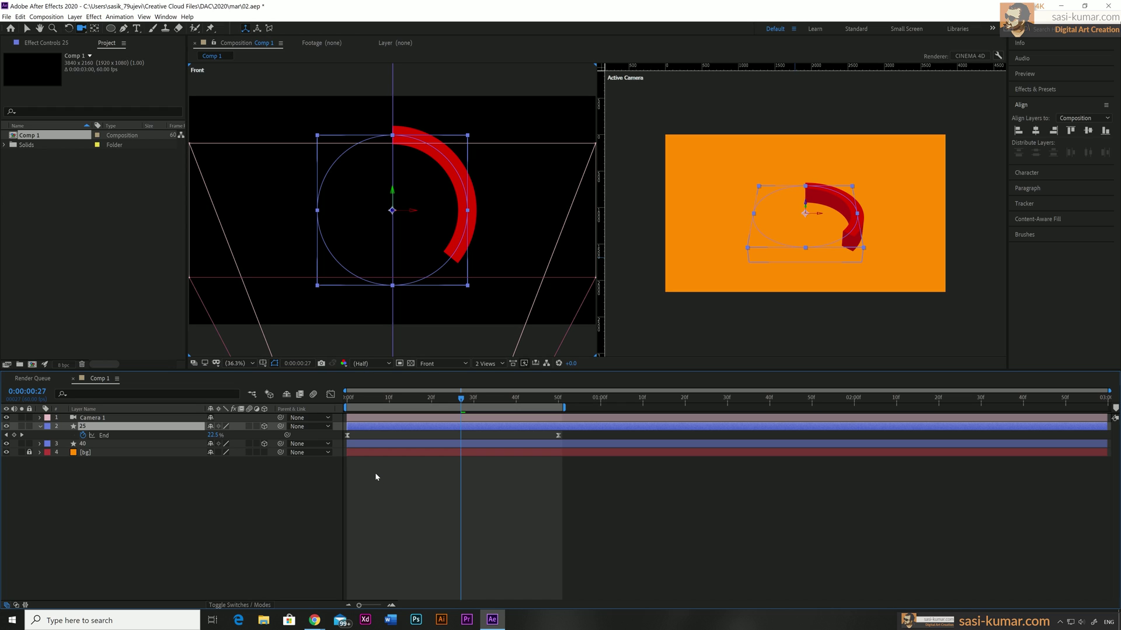
key("r")
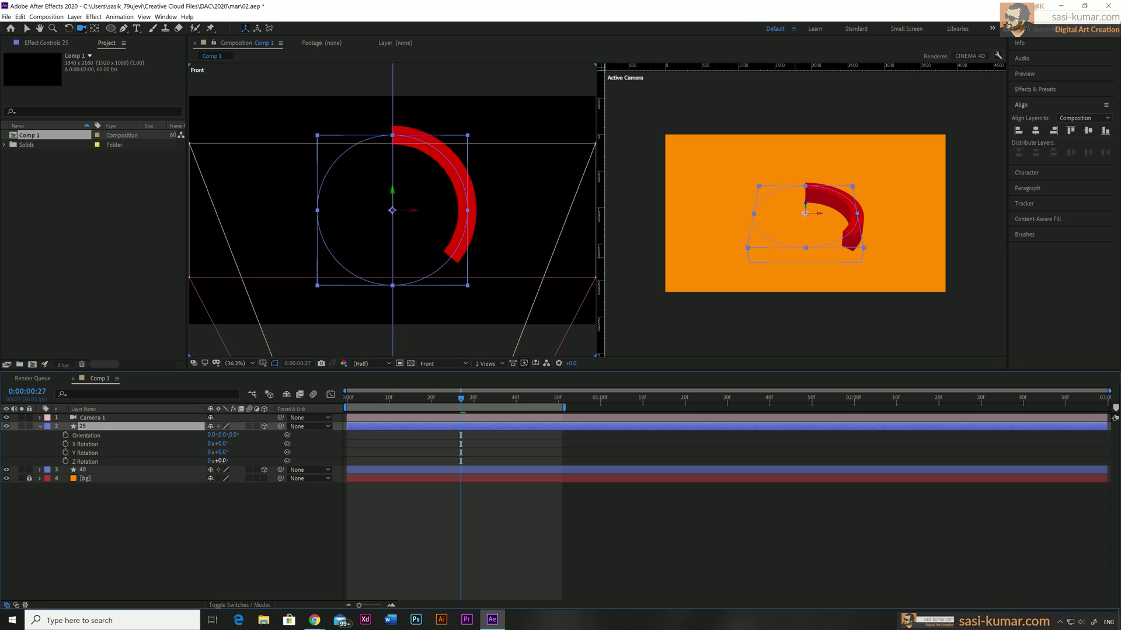
left_click_drag(219, 461, 265, 461)
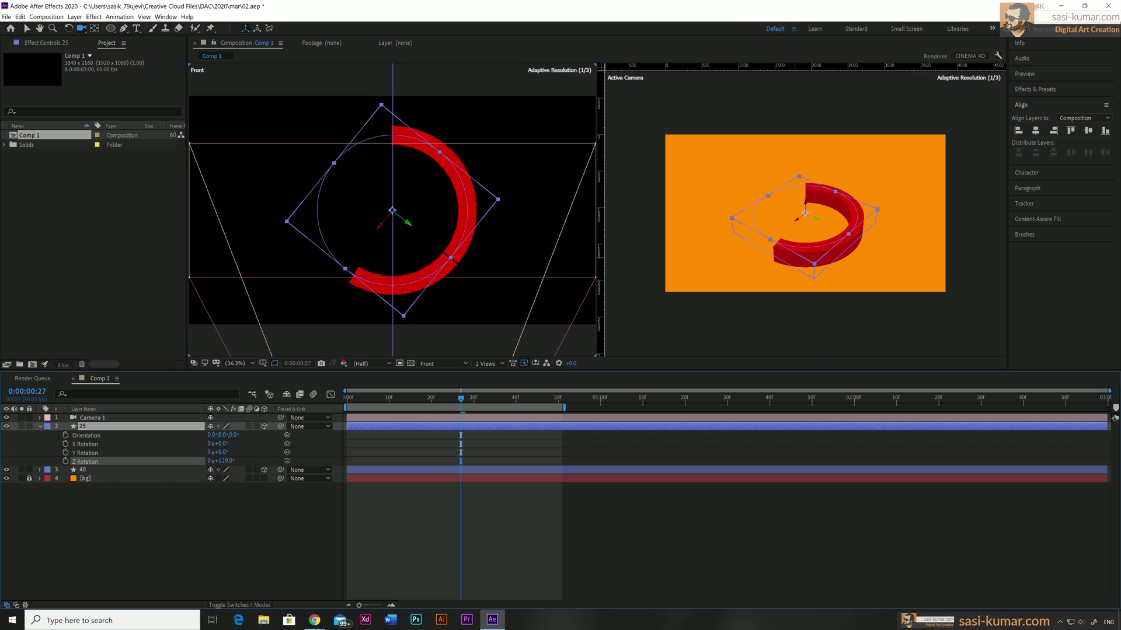
- Set the stroke color of layer 25's Ellipse 1 to FF2D00
left_click(40, 427)
left_click(40, 427)
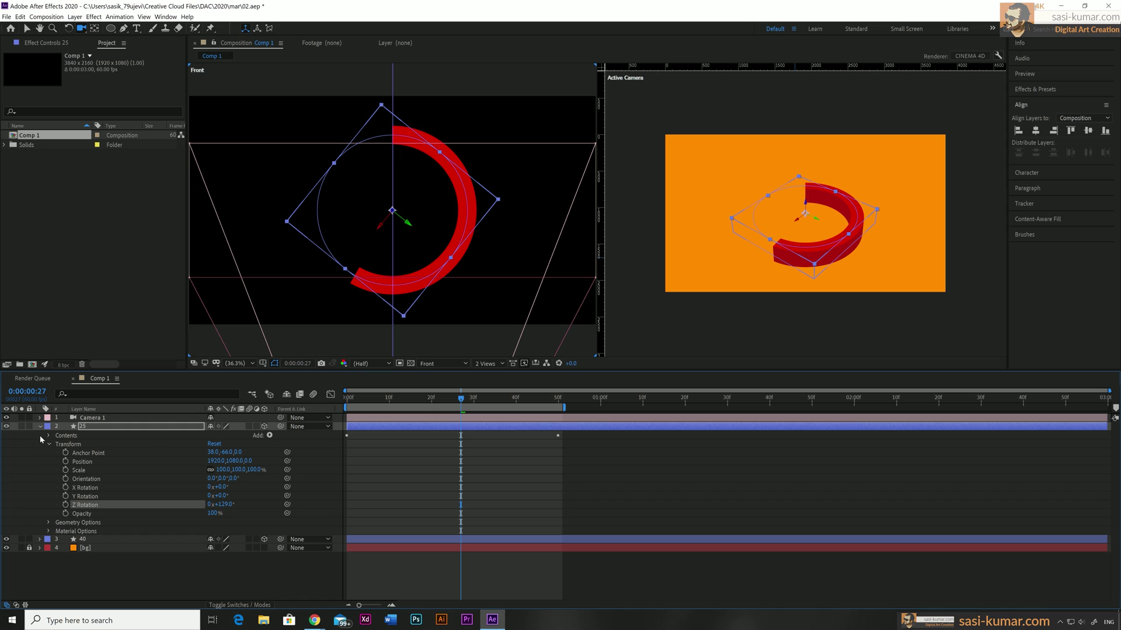
left_click(48, 436)
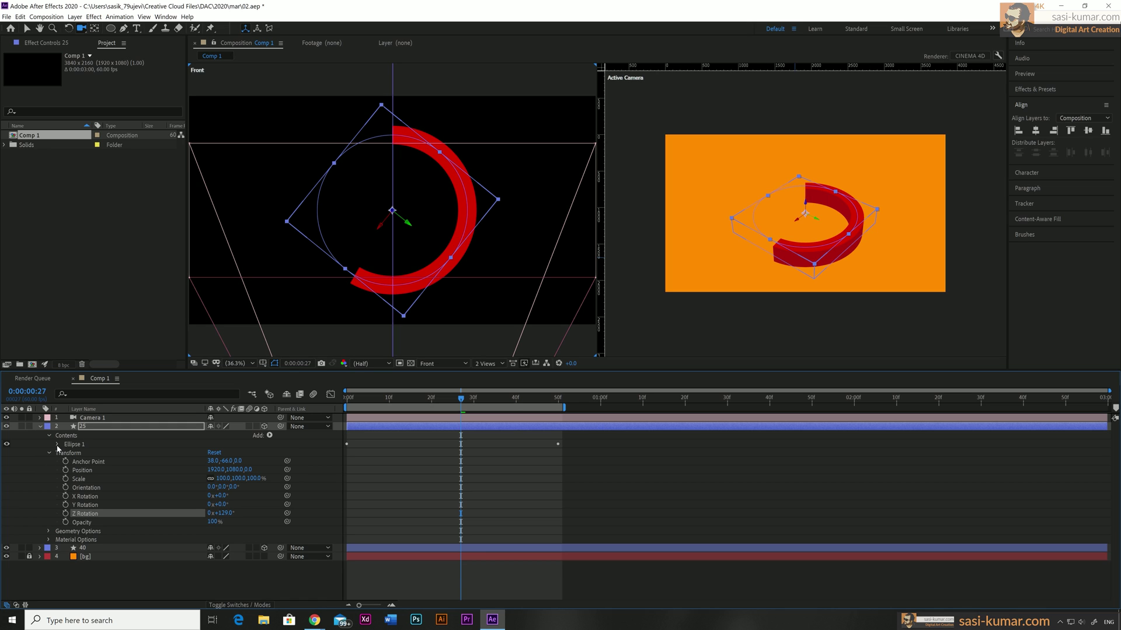
left_click(57, 445)
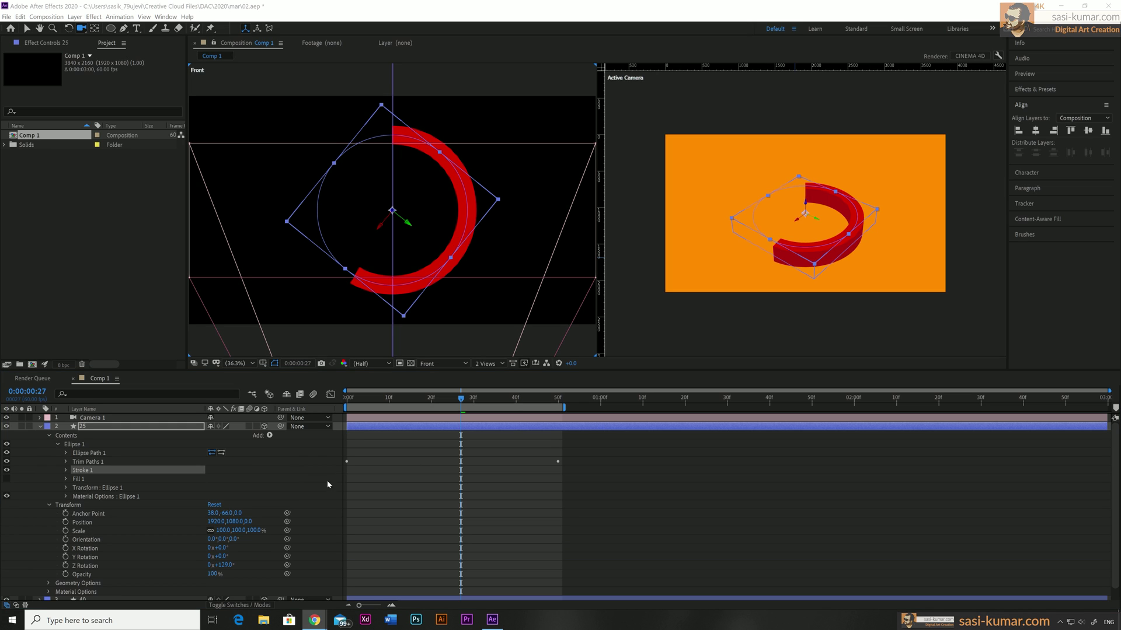
left_click(66, 471)
left_click(211, 488)
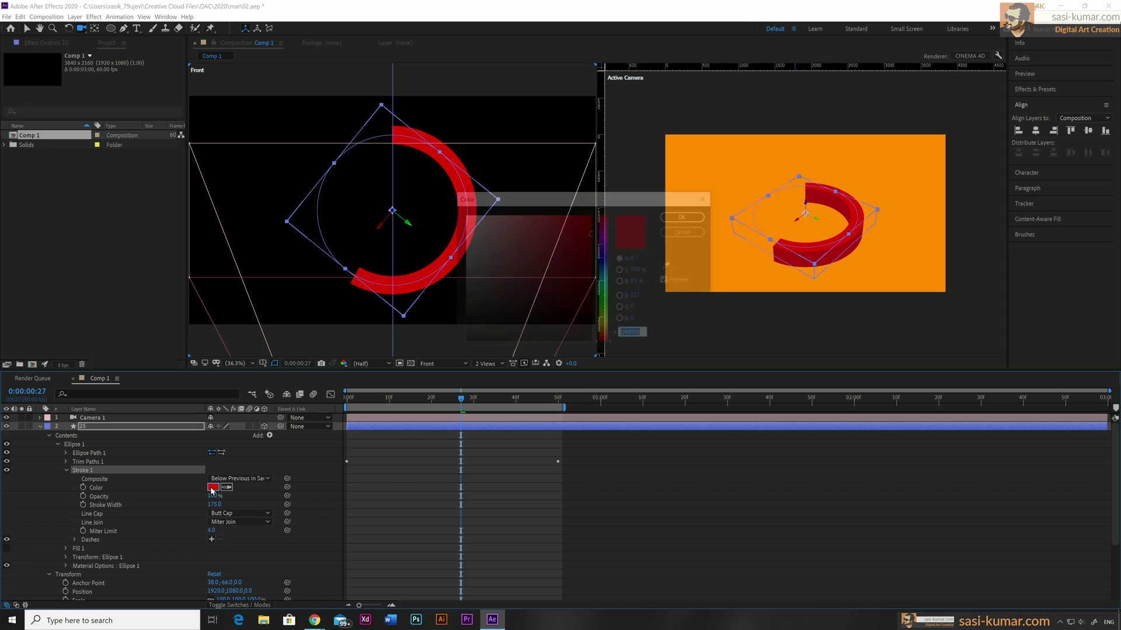
type("FF2D00")
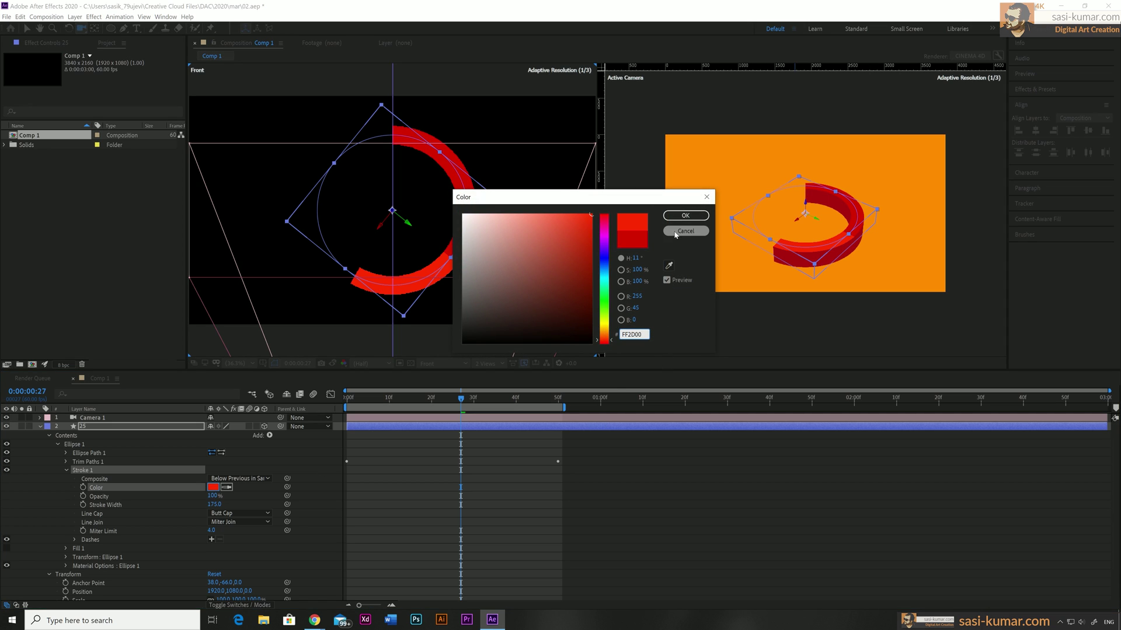
left_click(686, 216)
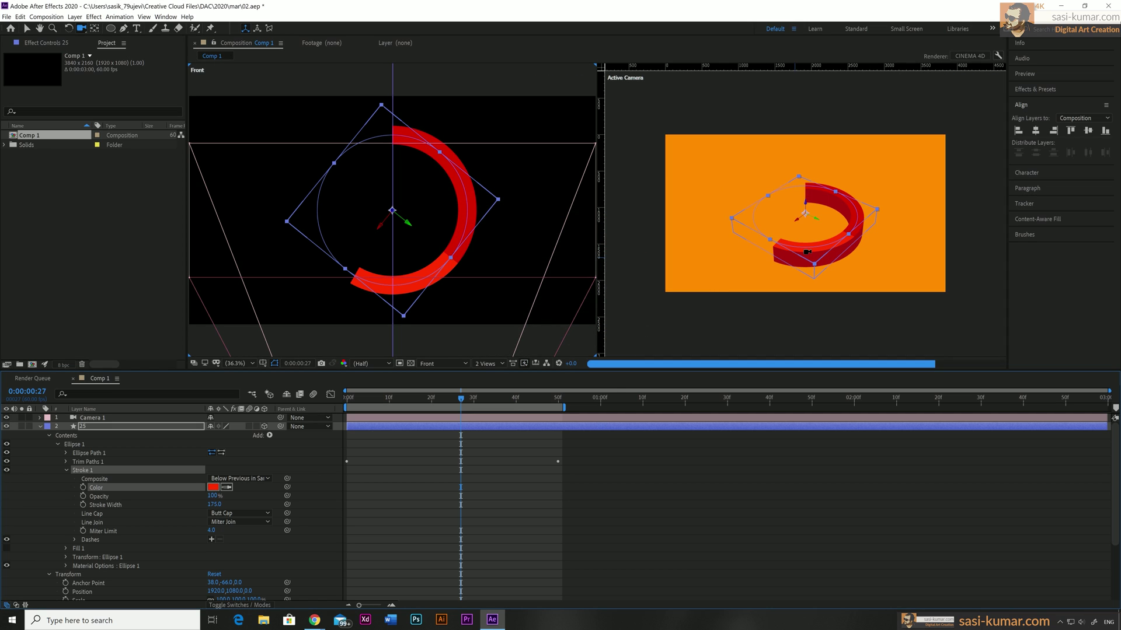
- Set the Side Color in layer 25's Ellipse 1 material options to the slightly darker red E82A01
scroll(280, 535, "down", 1)
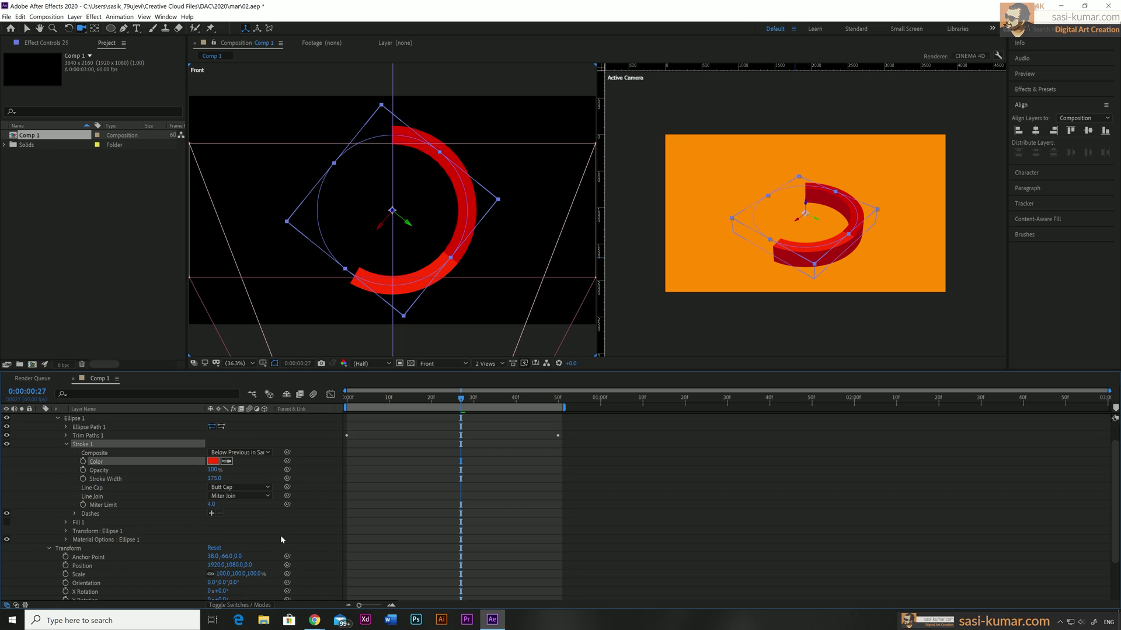
left_click(66, 540)
left_click(213, 548)
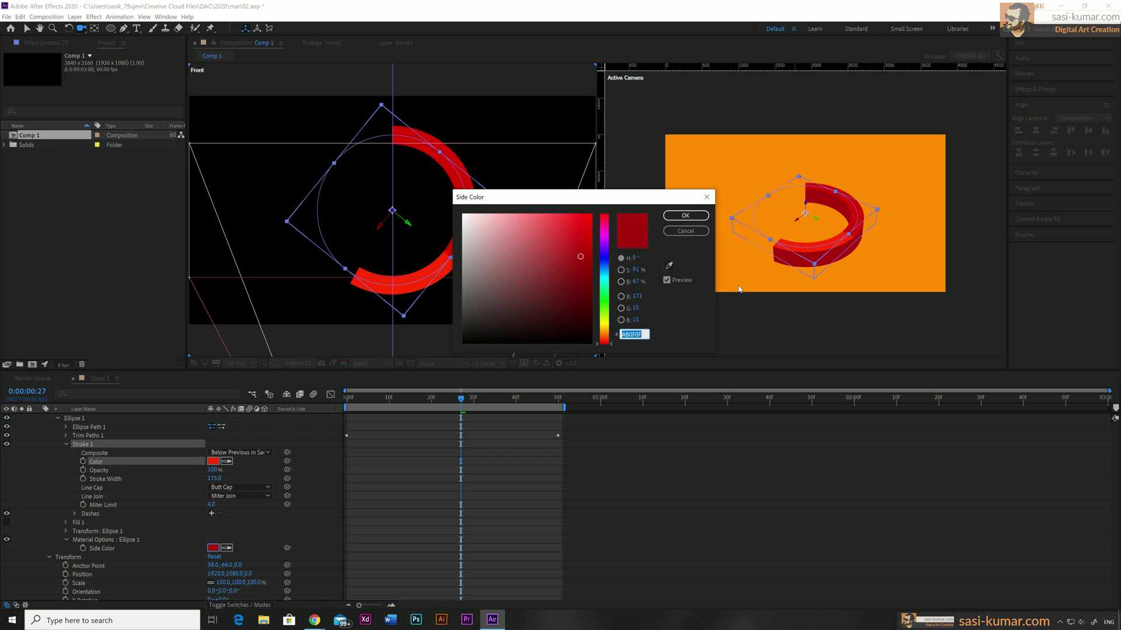
type("FF2D00")
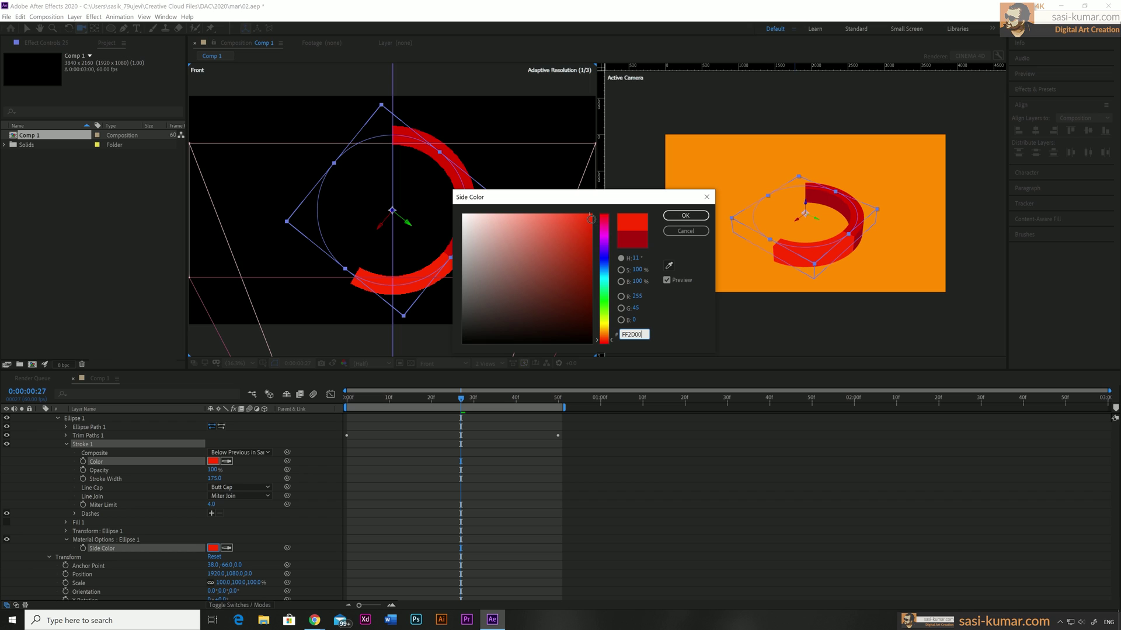
left_click_drag(592, 217, 591, 225)
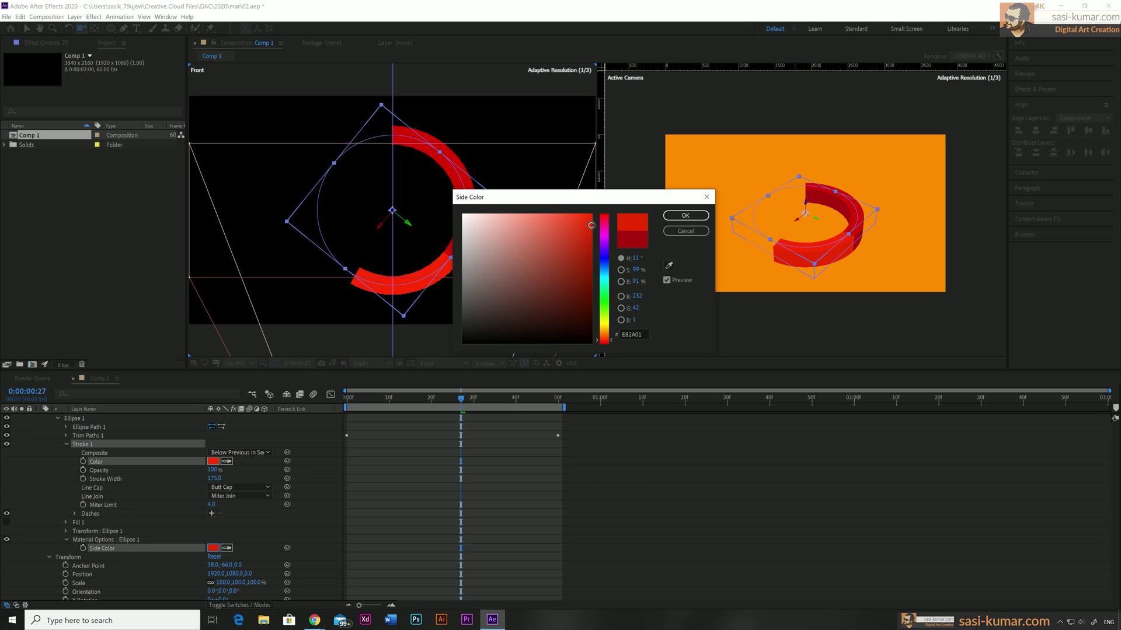
left_click(685, 215)
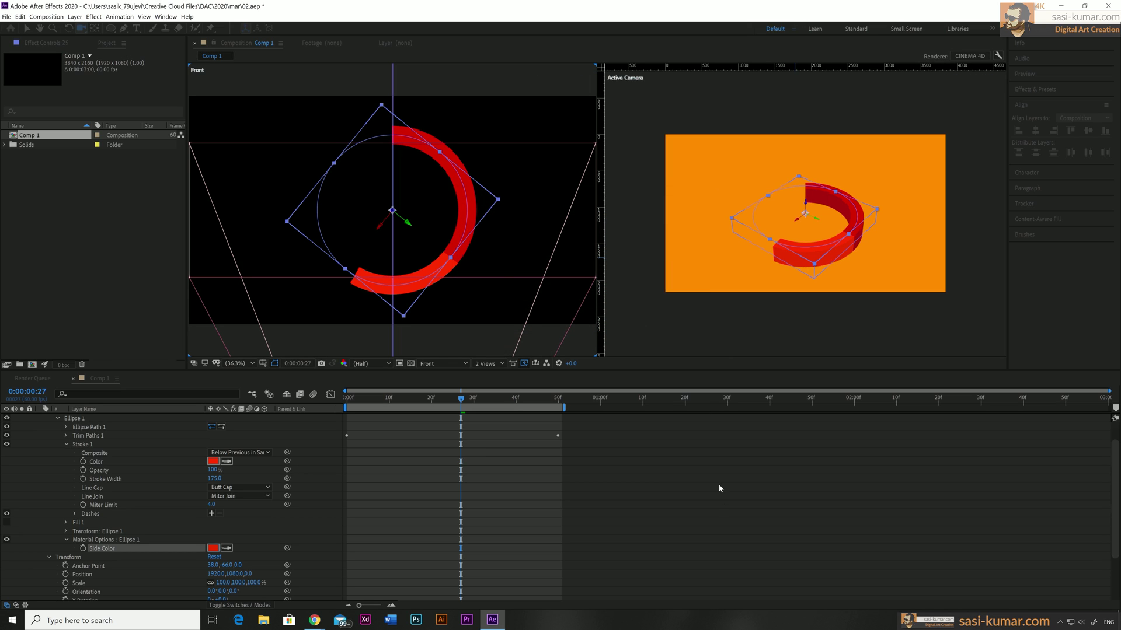
- Set the Z Rotation of layer 25 to 144° so its arc meets arc 40's end at the last frames of the animation
key("space")
left_click_drag(537, 402, 560, 400)
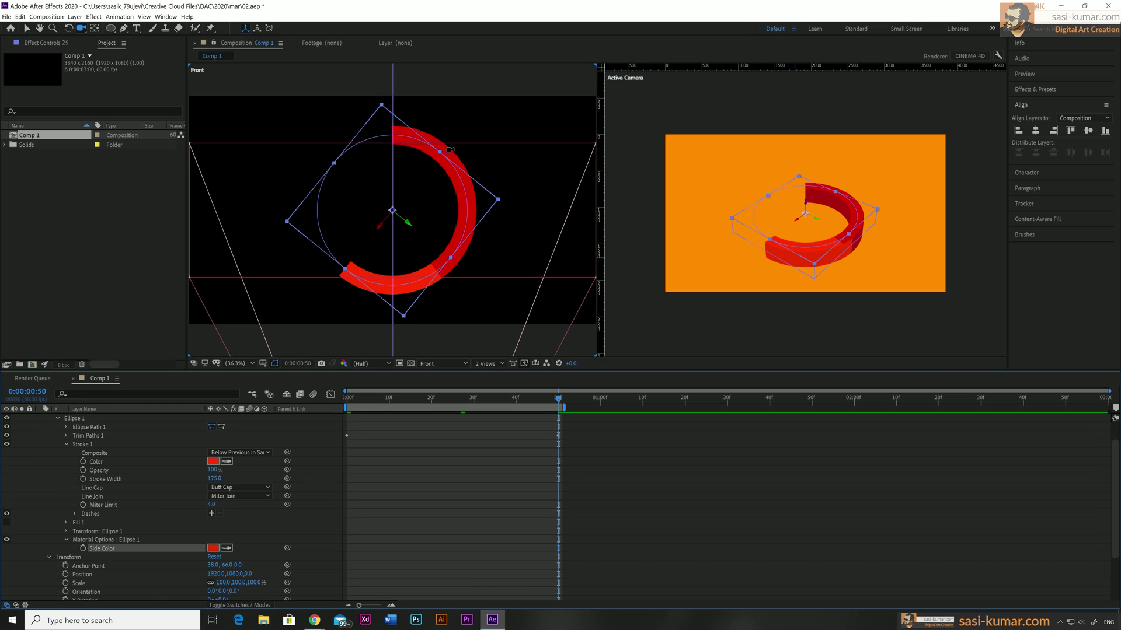
key("slash")
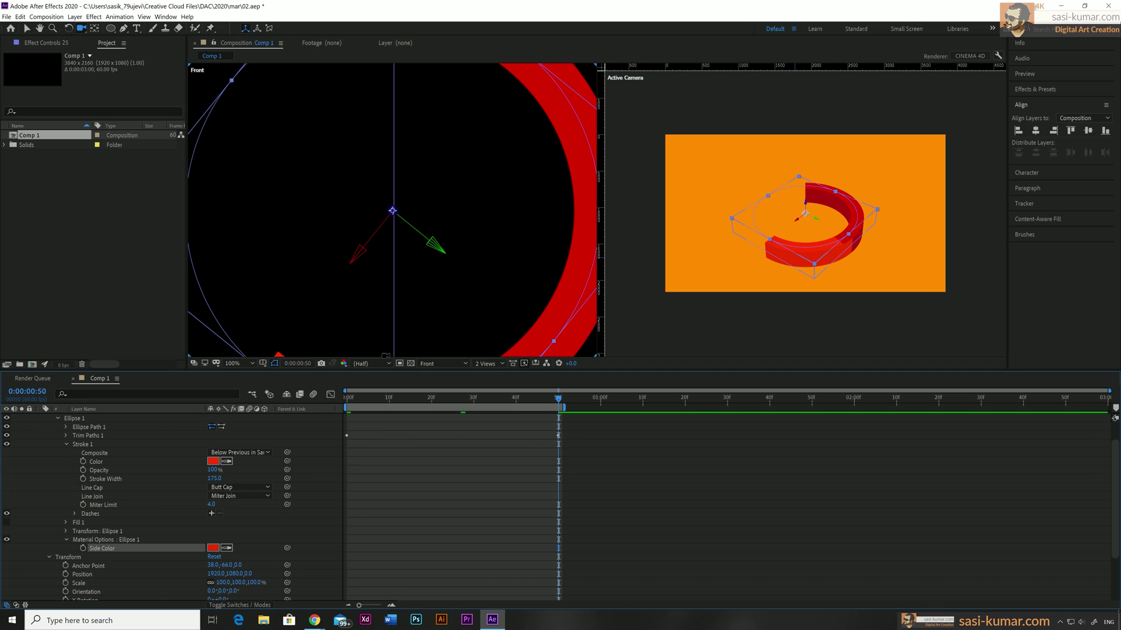
key("r")
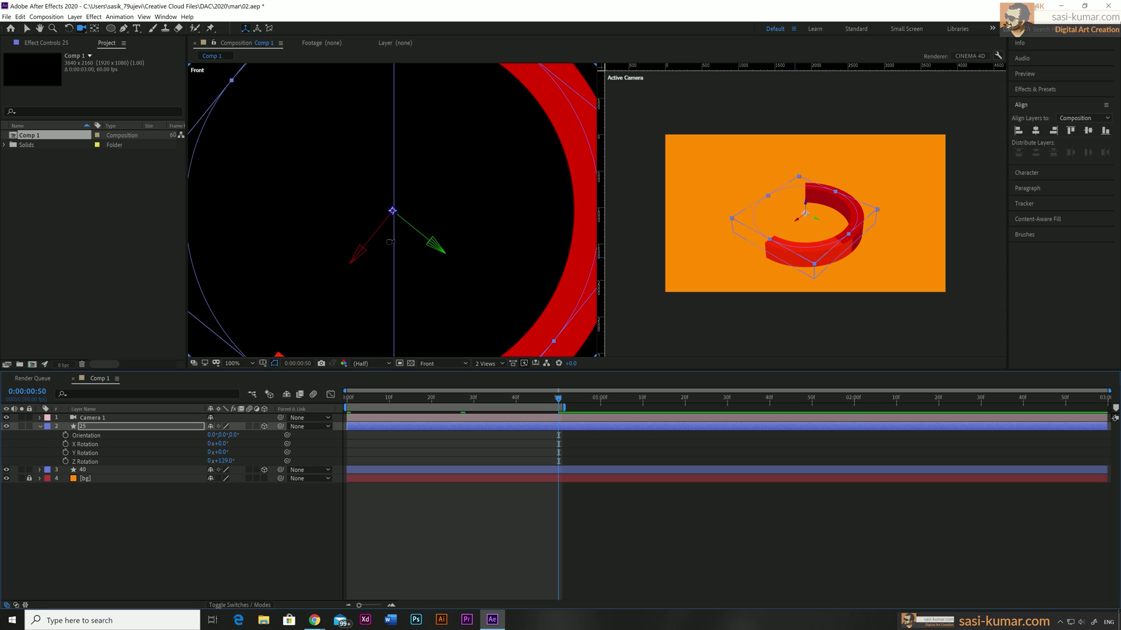
key("comma")
left_click_drag(227, 462, 233, 461)
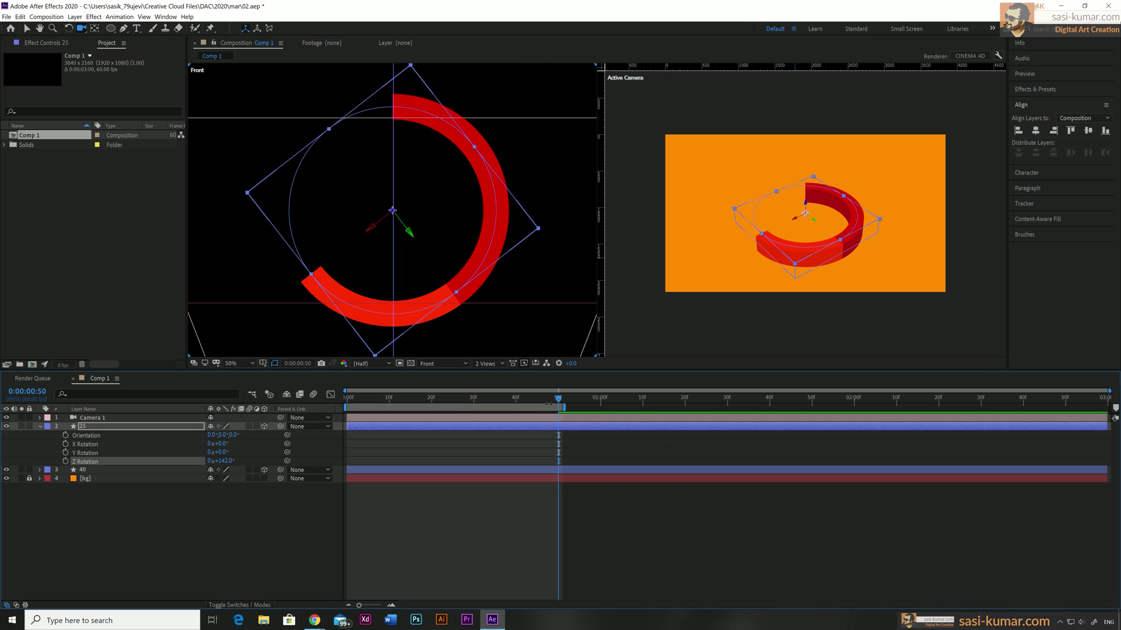
mouse_move(544, 403)
left_mouse_down()
mouse_move(524, 405)
mouse_move(549, 407)
left_mouse_up()
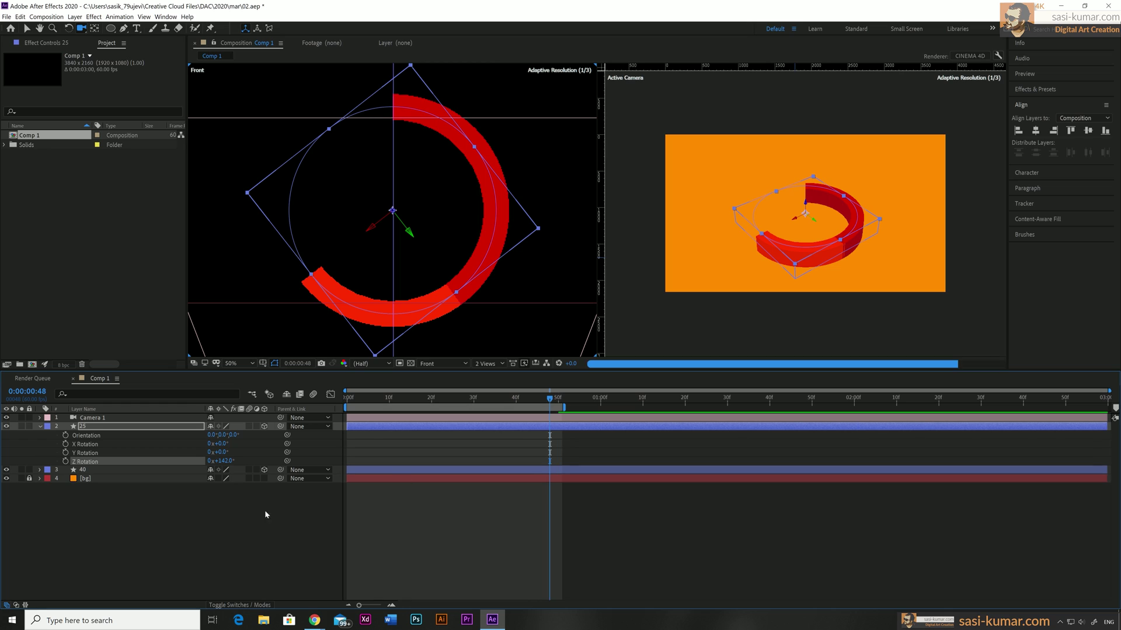
left_click_drag(228, 462, 230, 463)
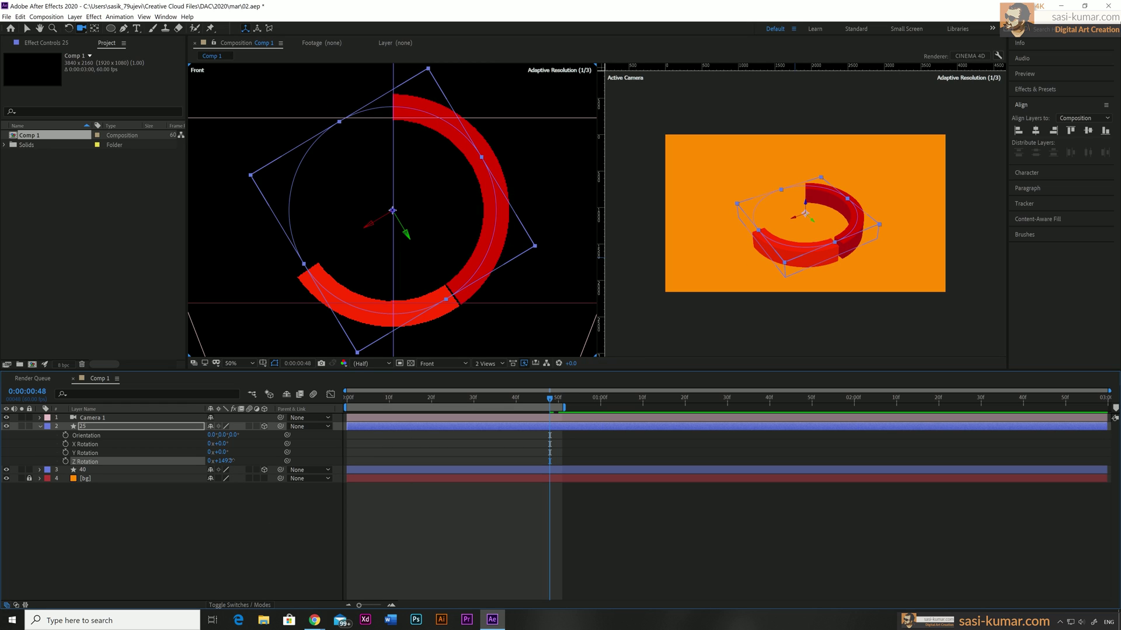
key("Page_Down")
key("Page_Down")
key("Page_Down")
key("Page_Down")
- Duplicate layer 25 and rename the copy 15
key("ctrl+d")
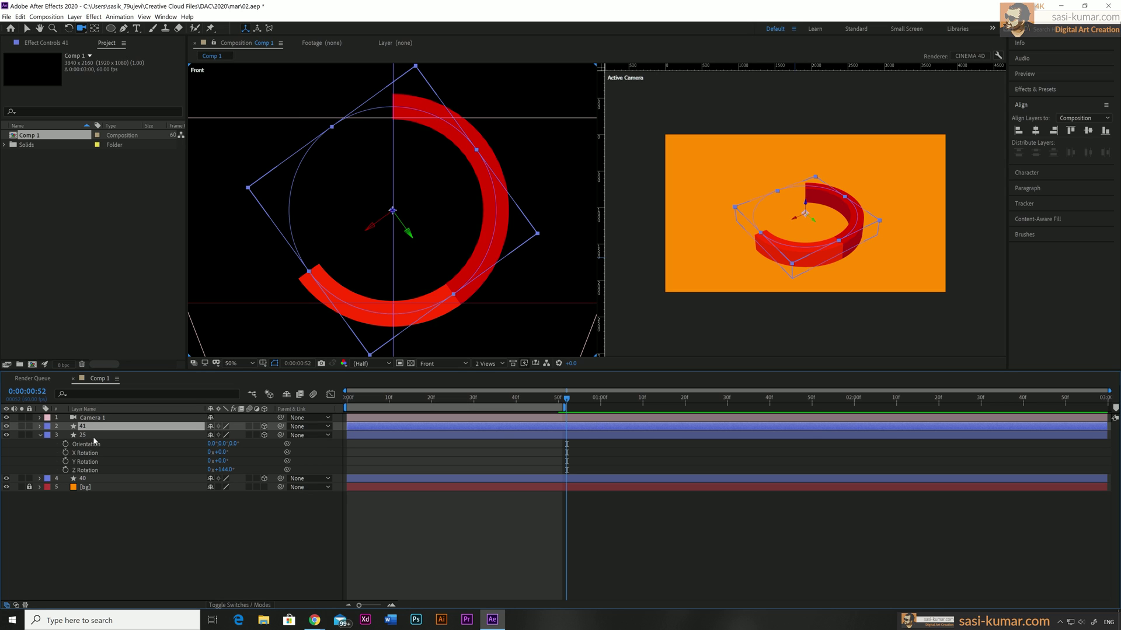
right_click(93, 430)
left_click(108, 424)
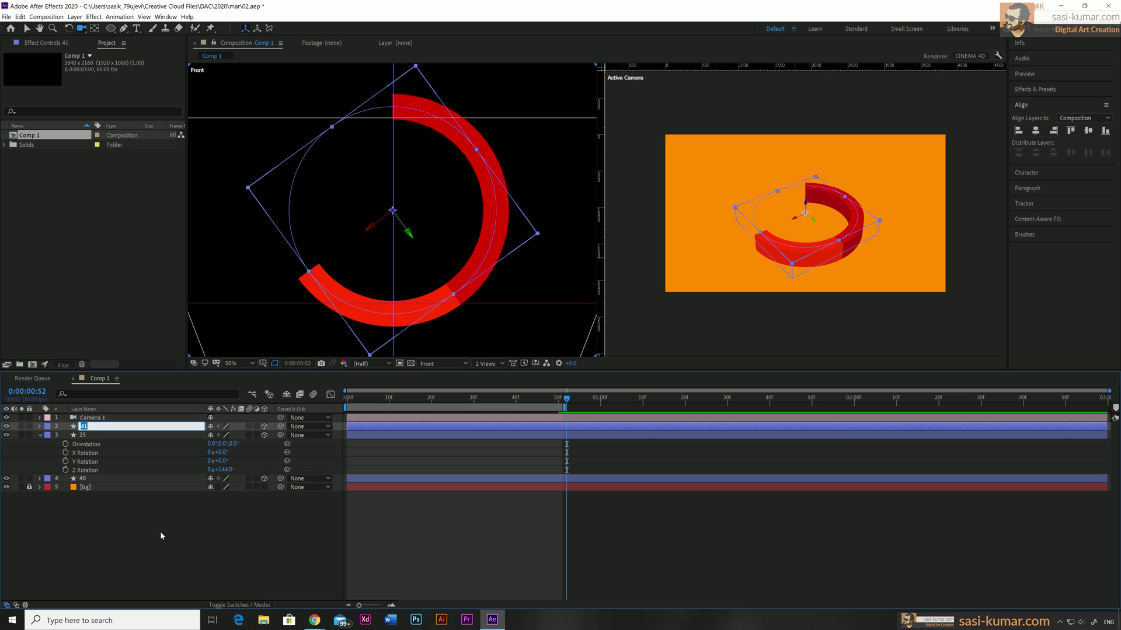
type("15")
key("Return")
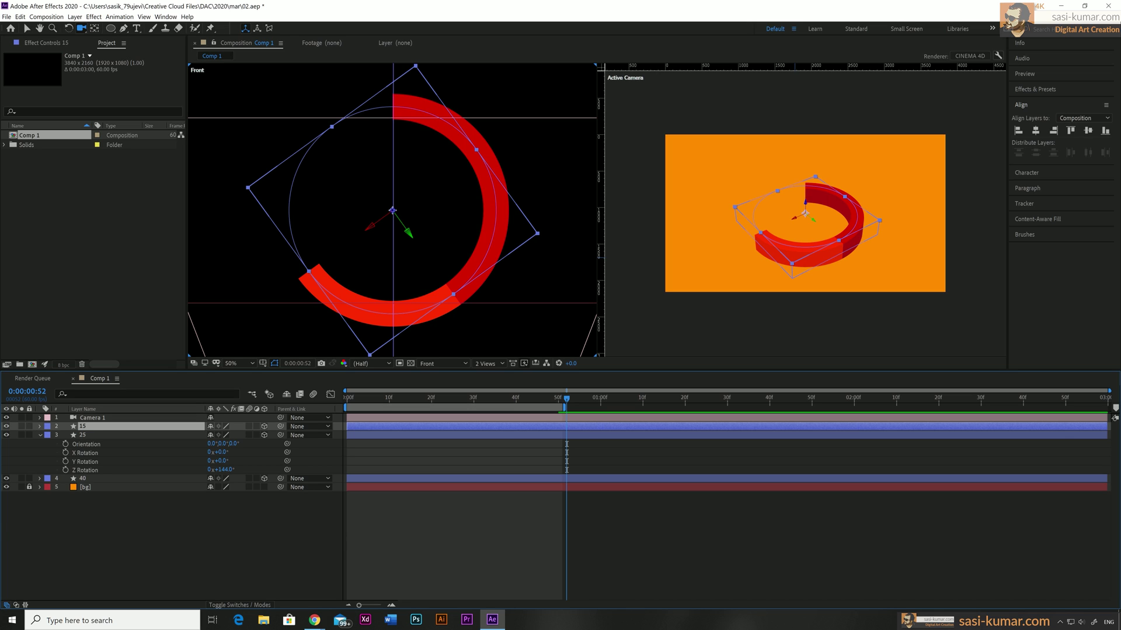
- Set layer 15's stroke color to 2E0927 and its Z Rotation to 231° so its arc continues from arc 25
left_click(39, 426)
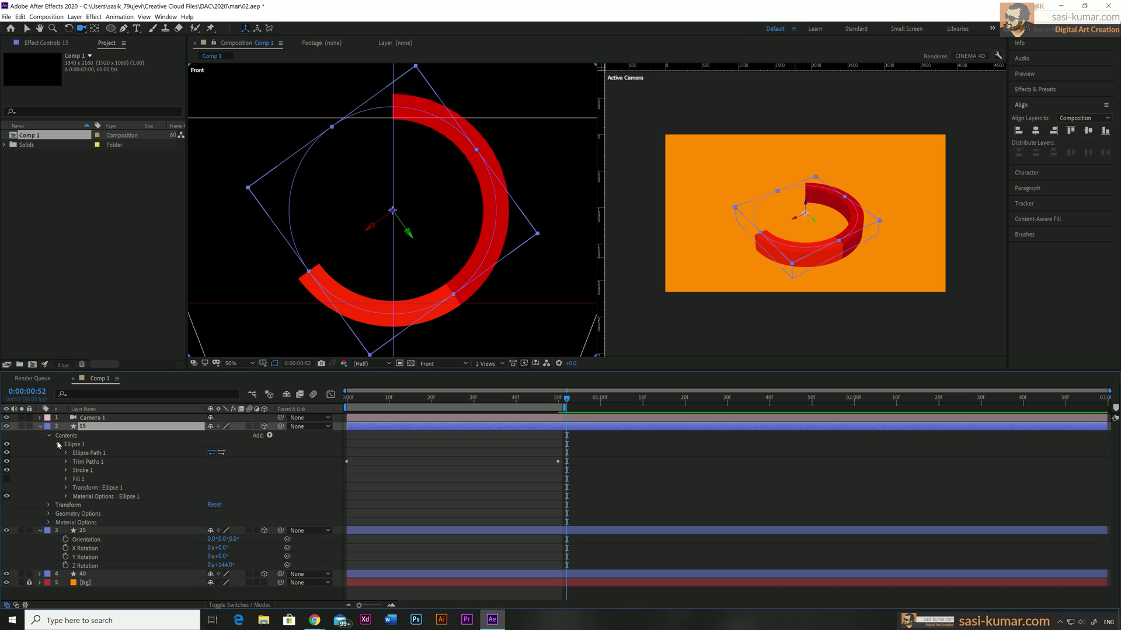
left_click(65, 470)
left_click(212, 489)
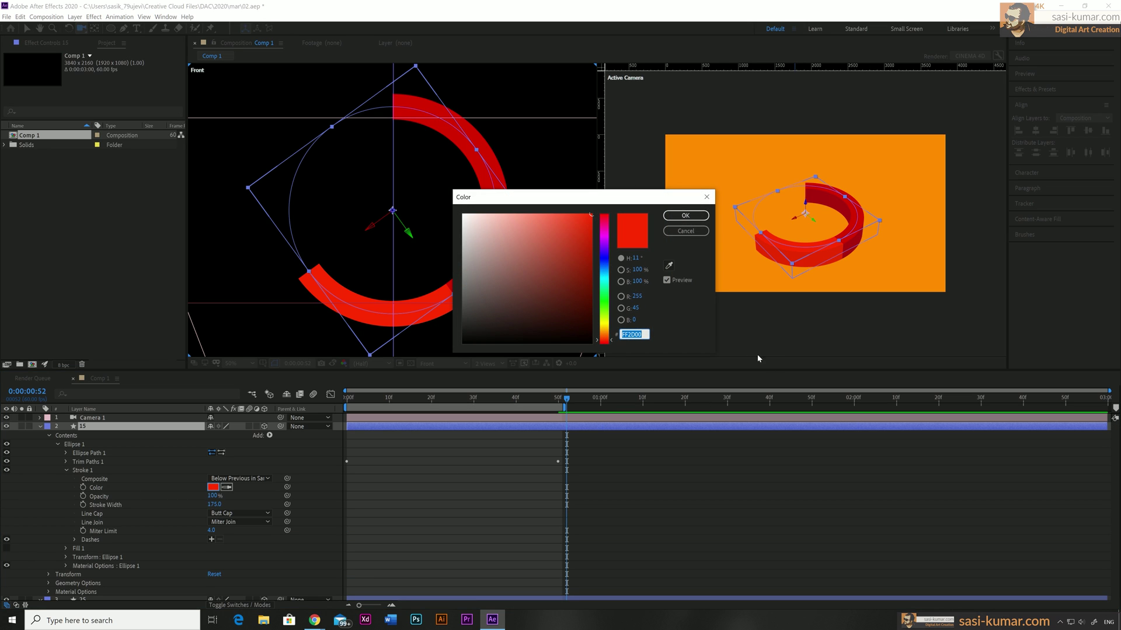
type("2E0927")
left_click(686, 215)
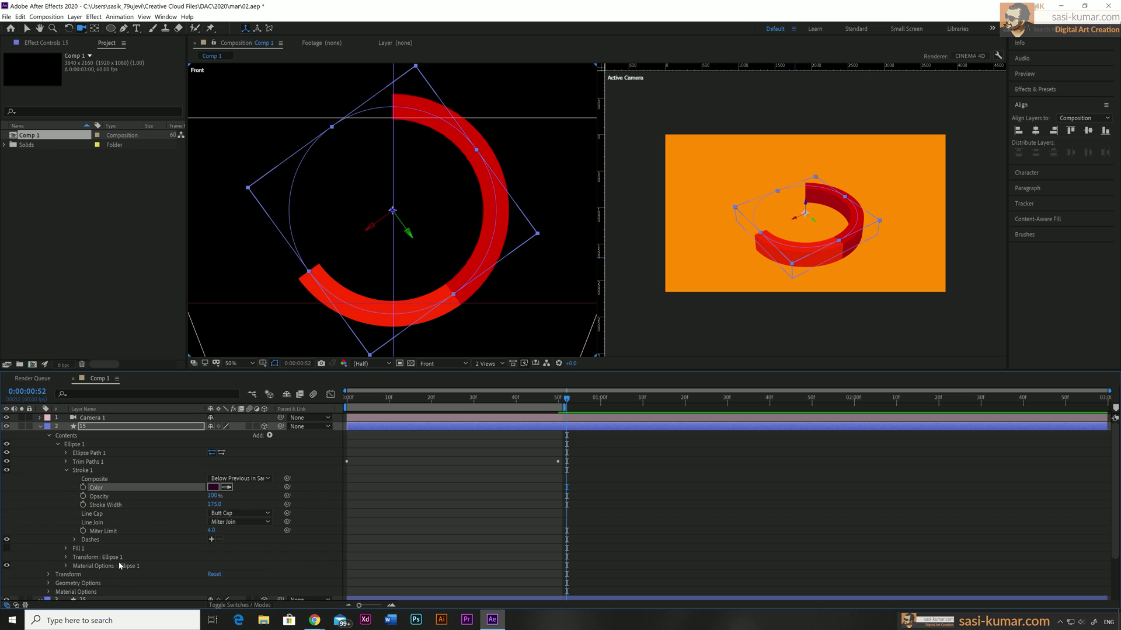
key("r")
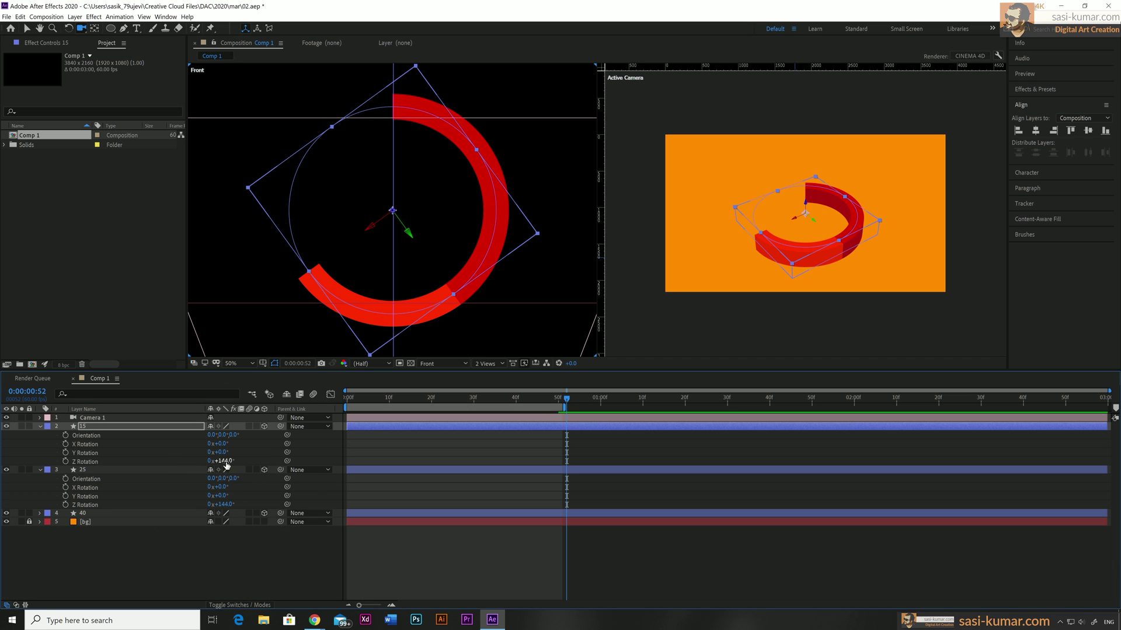
left_click_drag(227, 465, 270, 461)
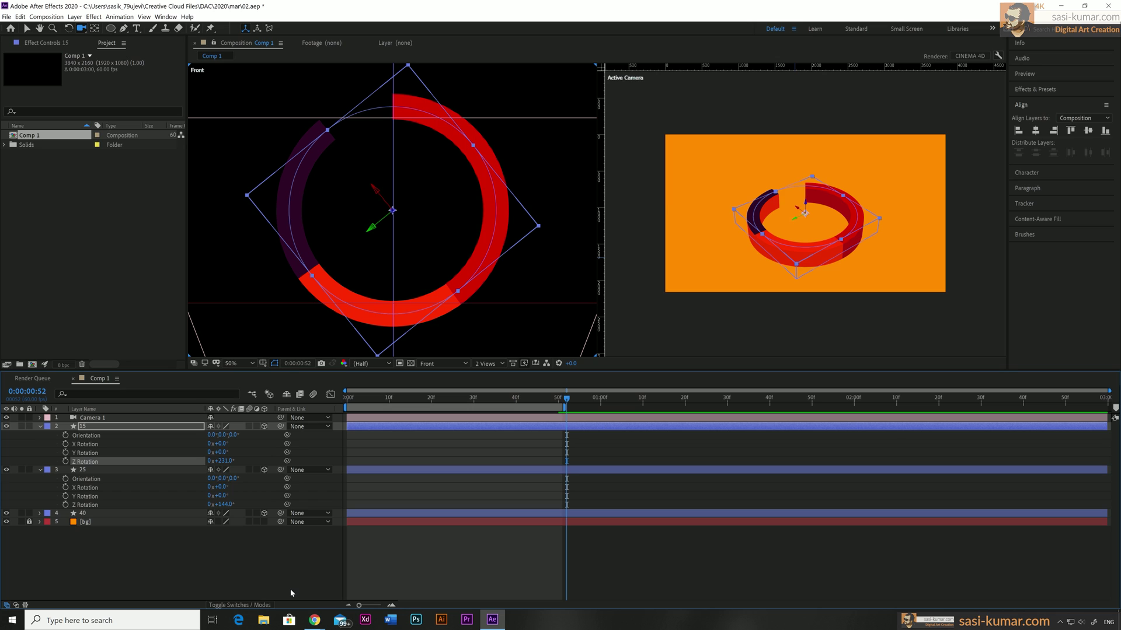
- Set the Side Color in layer 15's Ellipse 1 material options to the very dark purple 12040F
double_click(40, 426)
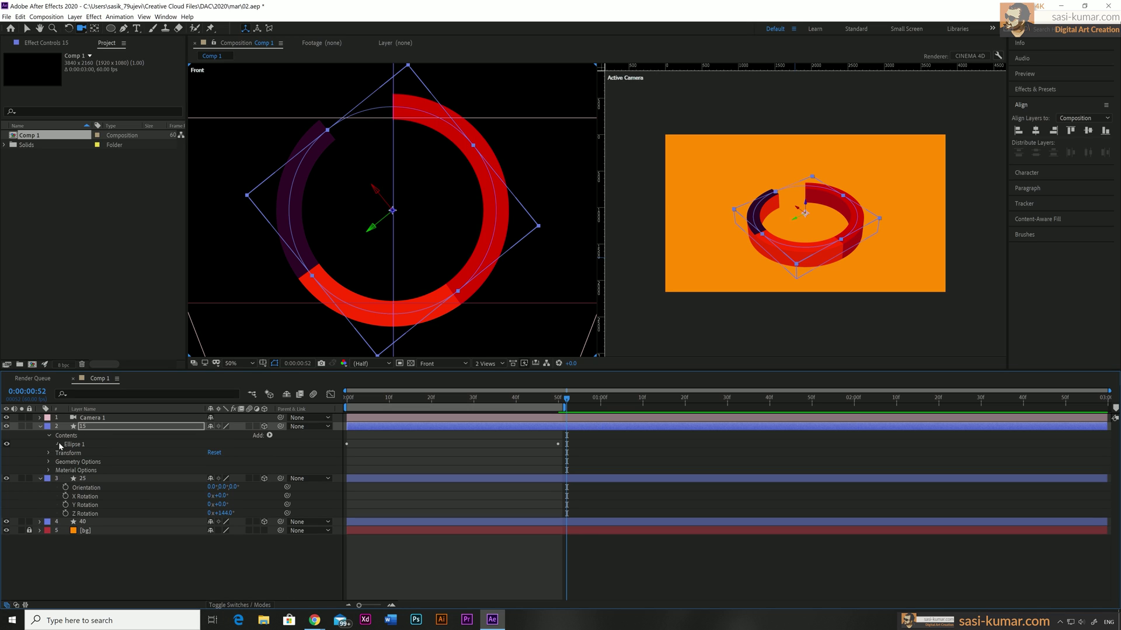
left_click(58, 444)
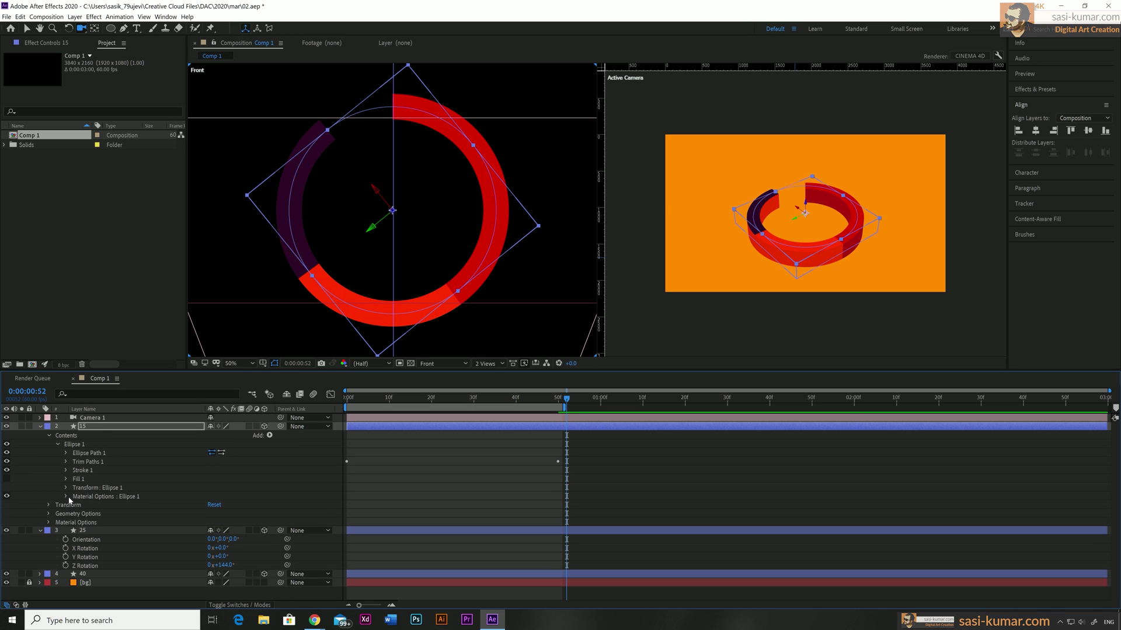
left_click(67, 497)
left_click(213, 504)
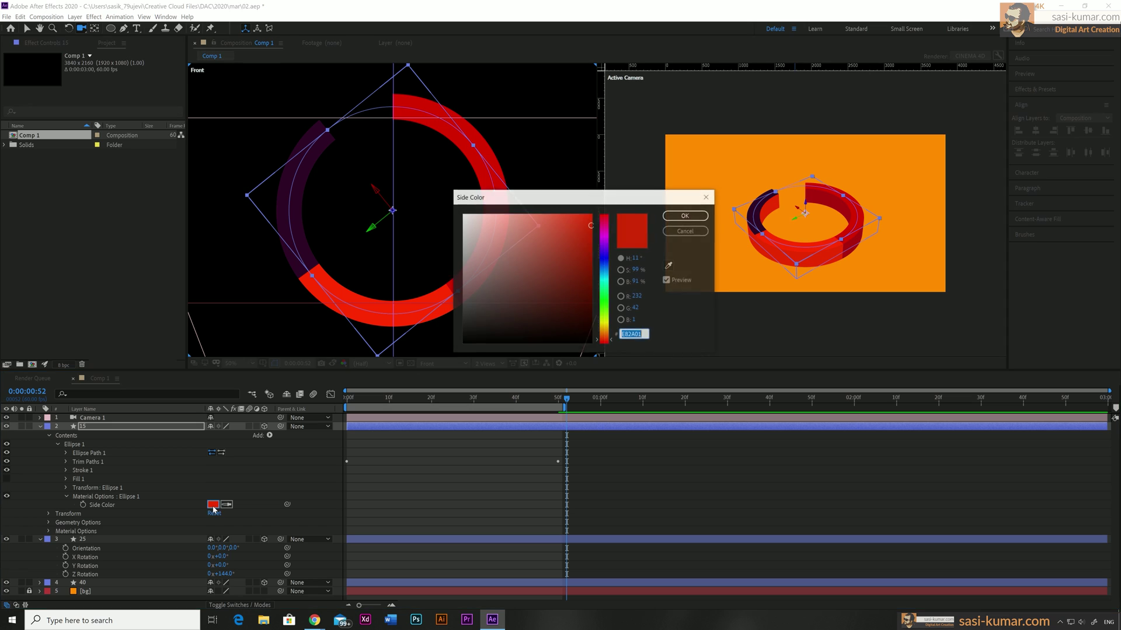
left_click(604, 231)
left_click(568, 320)
left_click_drag(567, 321, 566, 334)
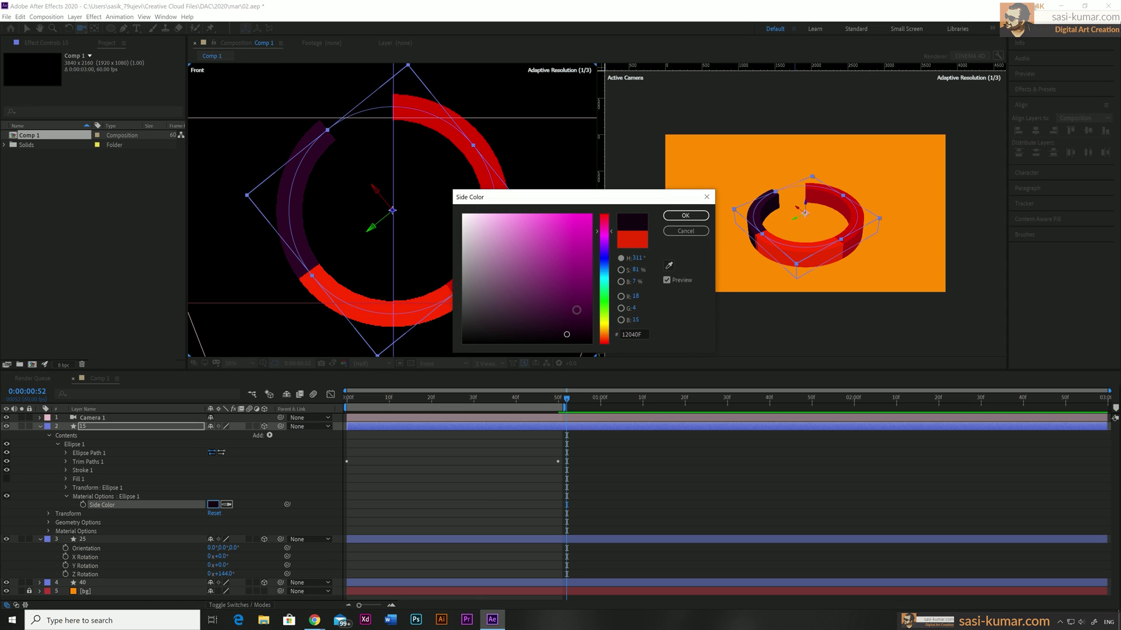
left_click(685, 216)
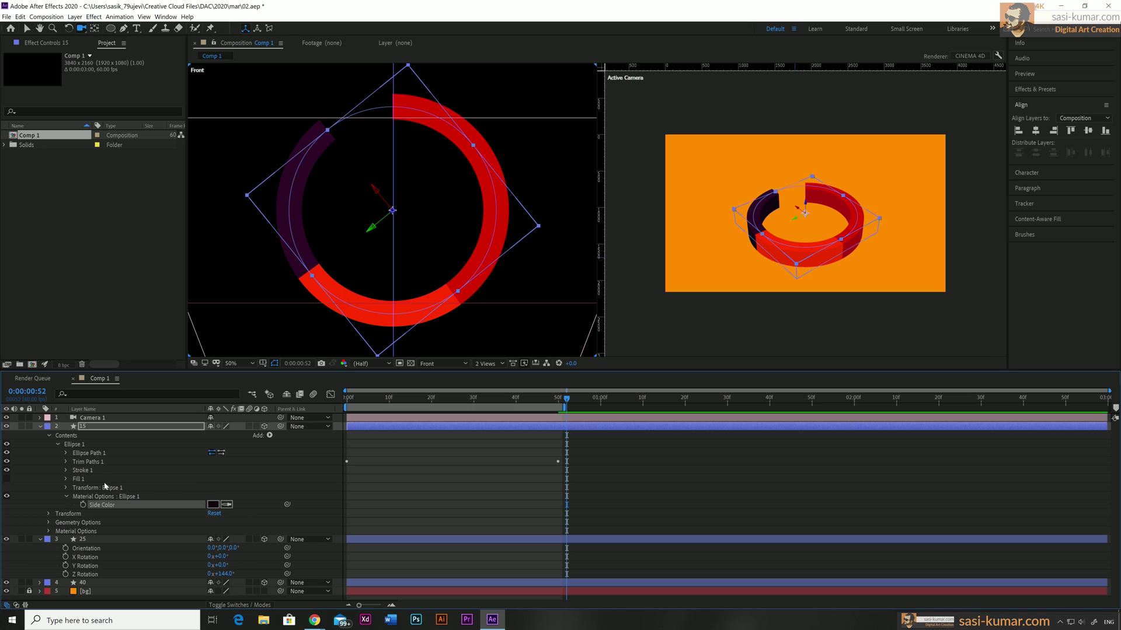
- Reveal the keyframes of layer 15 and set its Trim Paths End keyframe at 0:00:00:50 to 15%
left_click(400, 429)
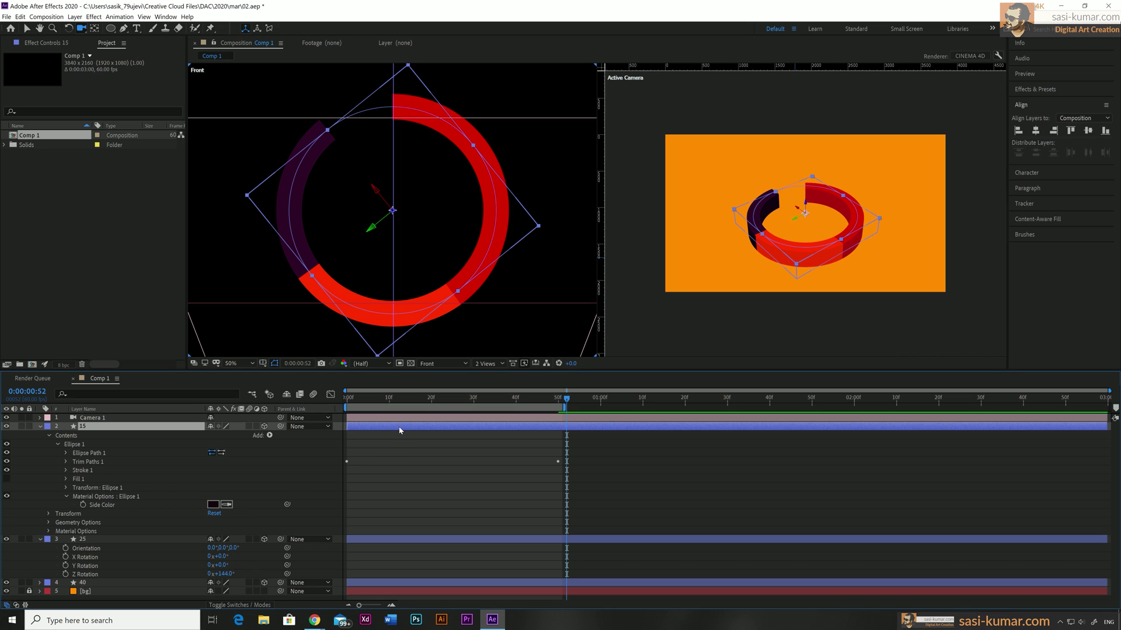
key("u")
double_click(558, 435)
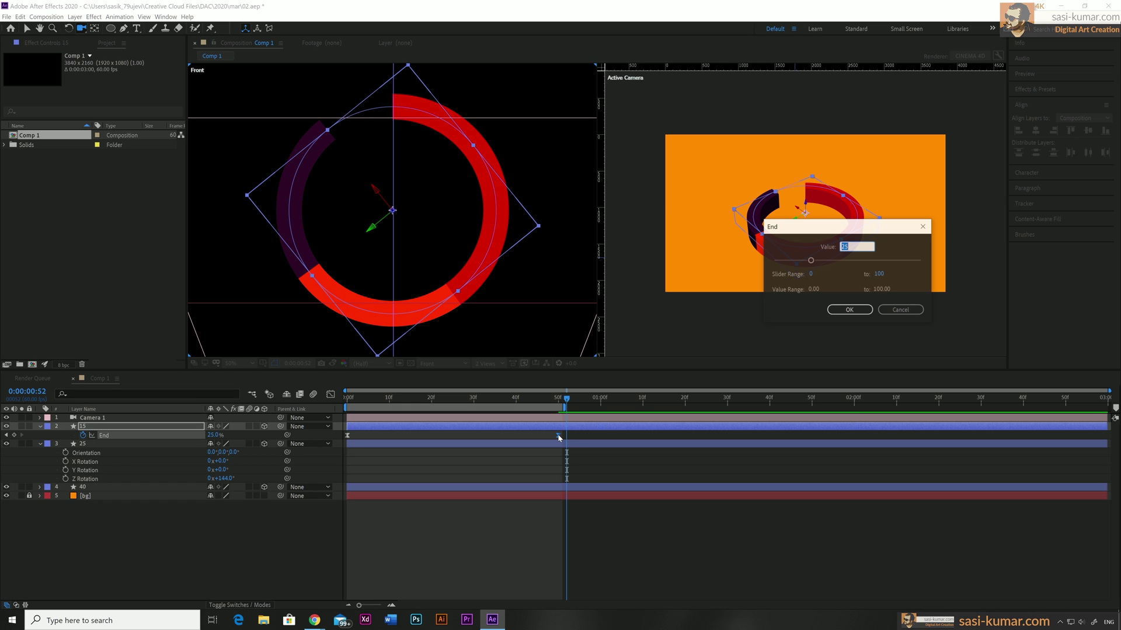
type("15")
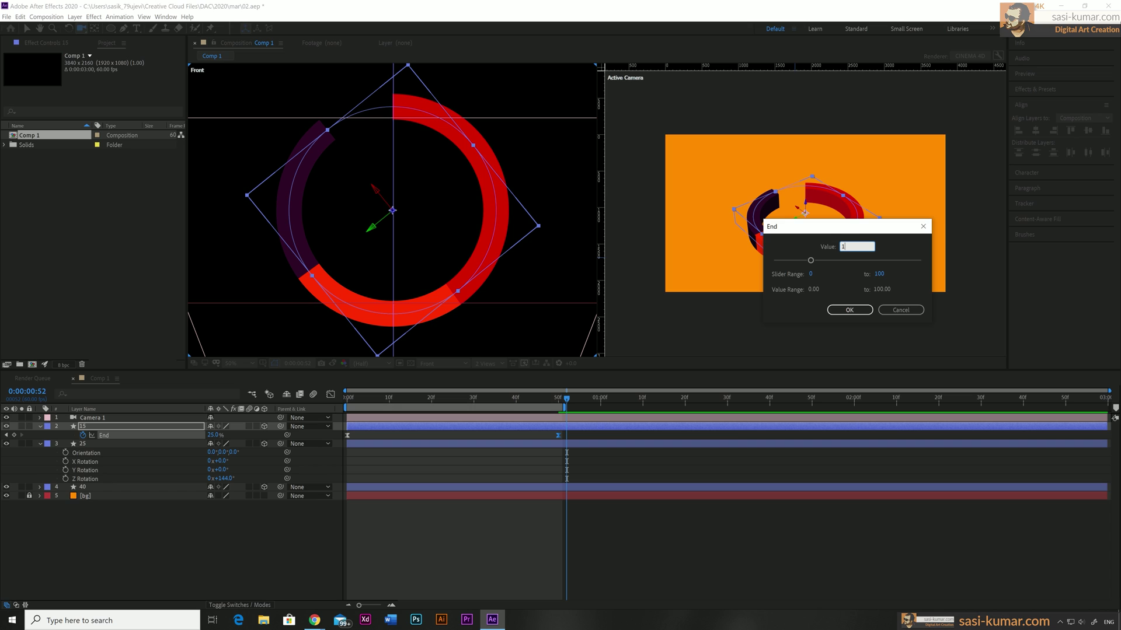
key("Return")
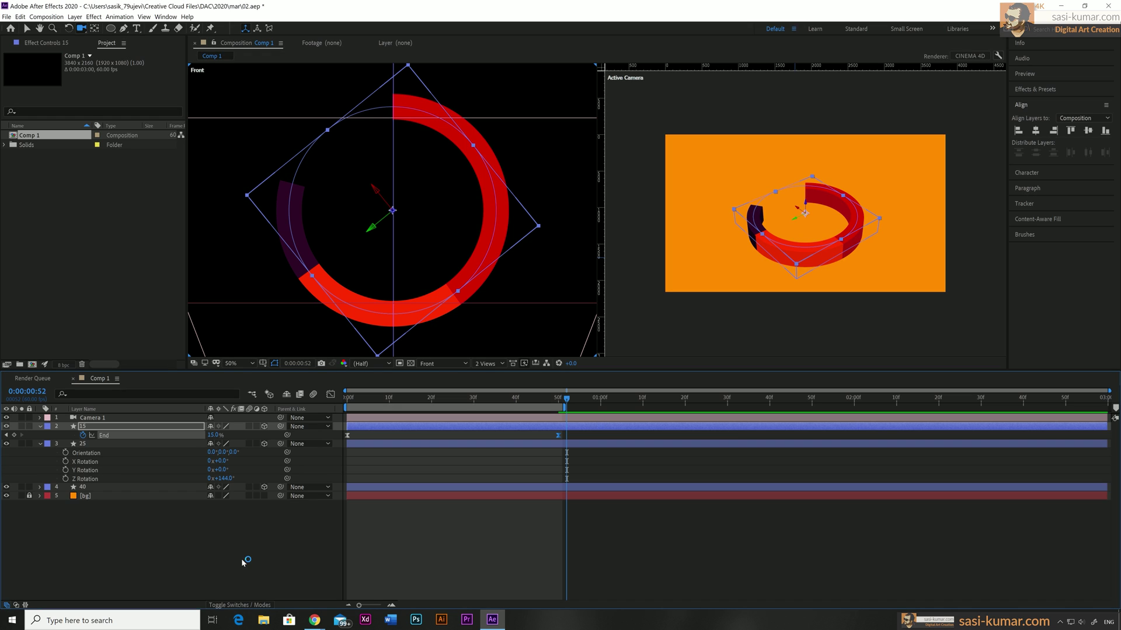
- Set layer 15's Trim Paths End to 20% at 0:00:00:52
left_click(213, 435)
type("20")
key("Return")
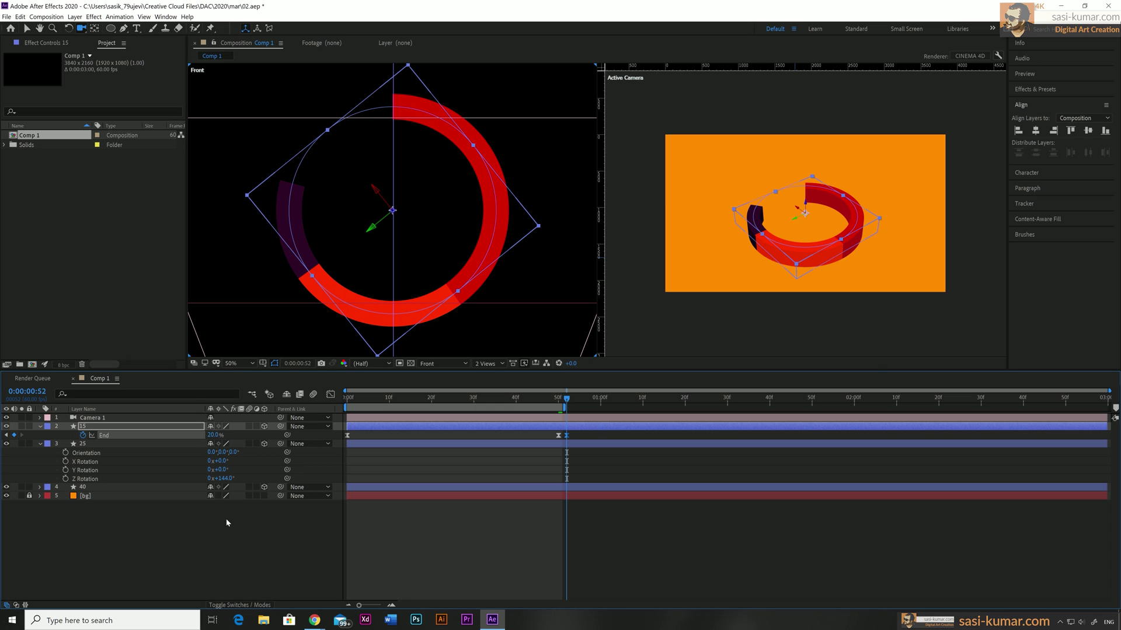
- Set layer 15's Trim Paths End keyframe at 0:00:00:50 to 20% and delete the extra keyframe at 0:00:00:52
double_click(559, 435)
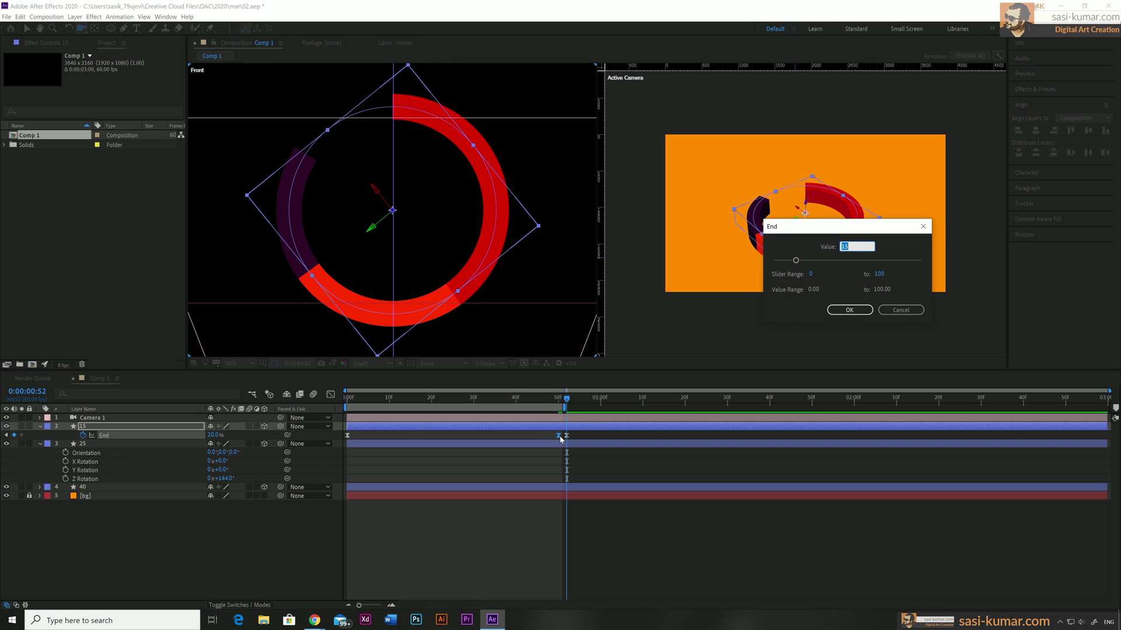
type("20")
key("Return")
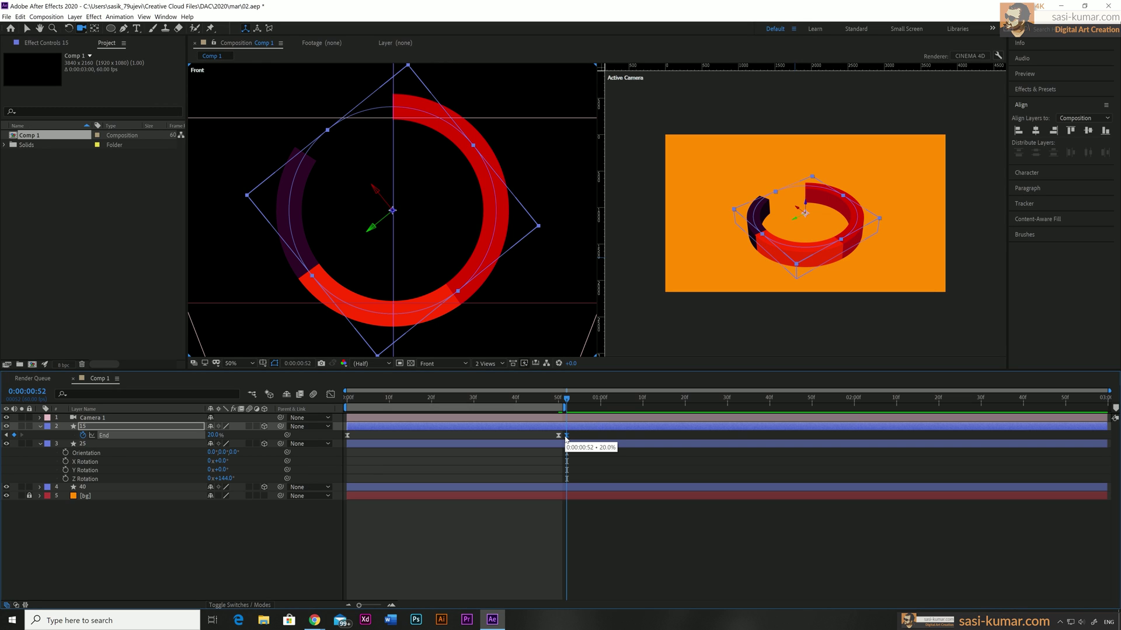
- Rename layer 15 to 20 and duplicate it
key("Return")
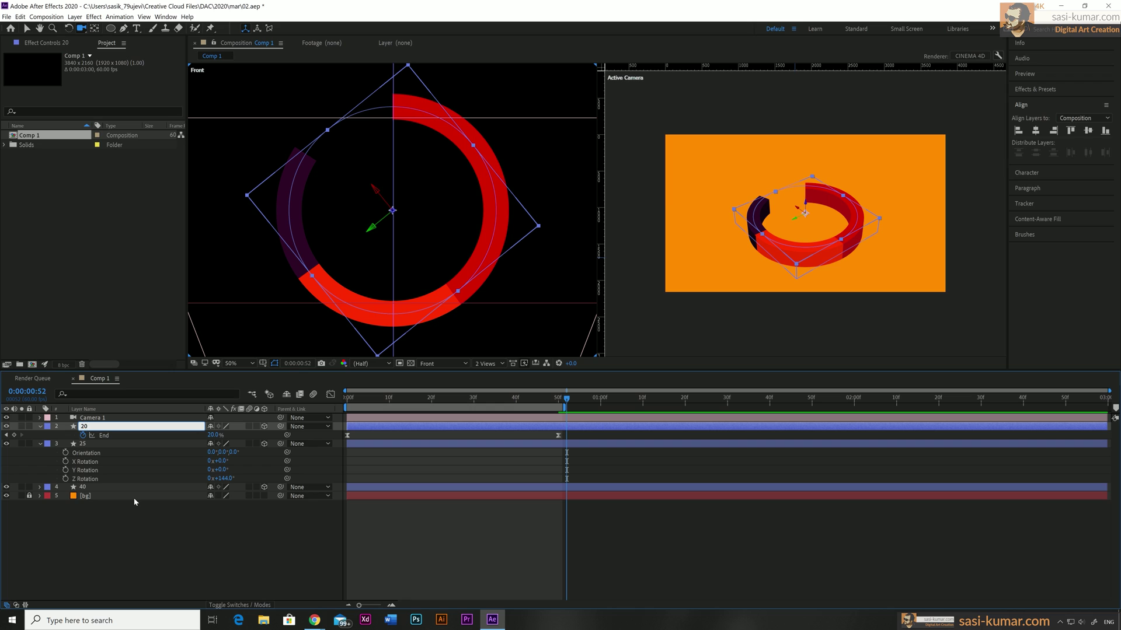
key("Return")
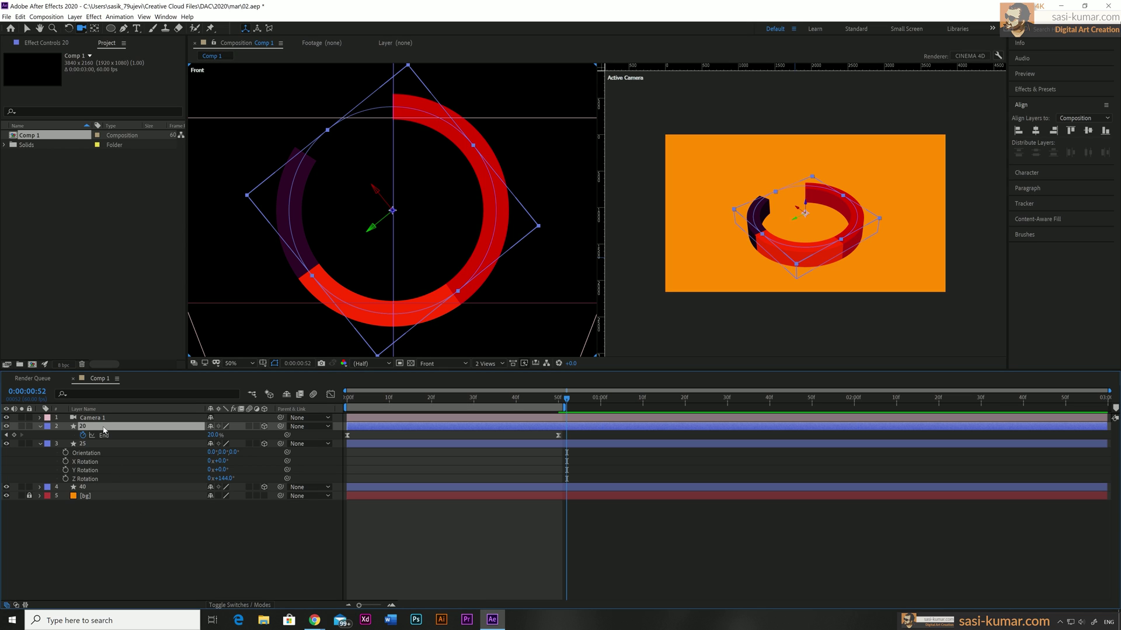
key("ctrl+d")
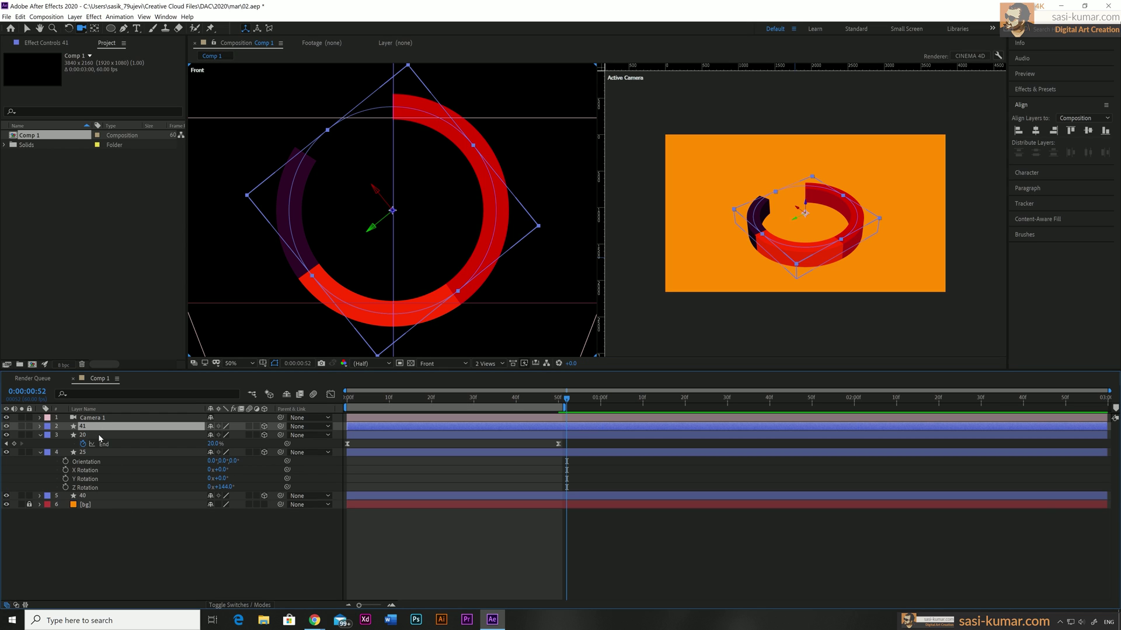
- Set the duplicate's Trim Paths End keyframe at 0:00:00:50 to 15% and rename the layer to 15
key("u")
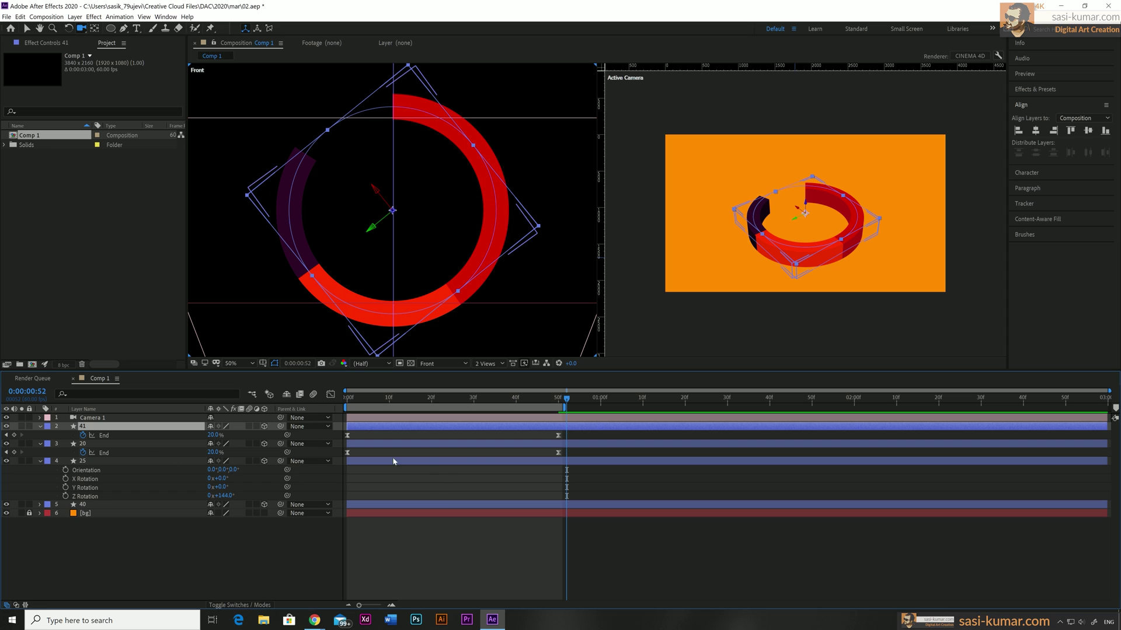
double_click(558, 436)
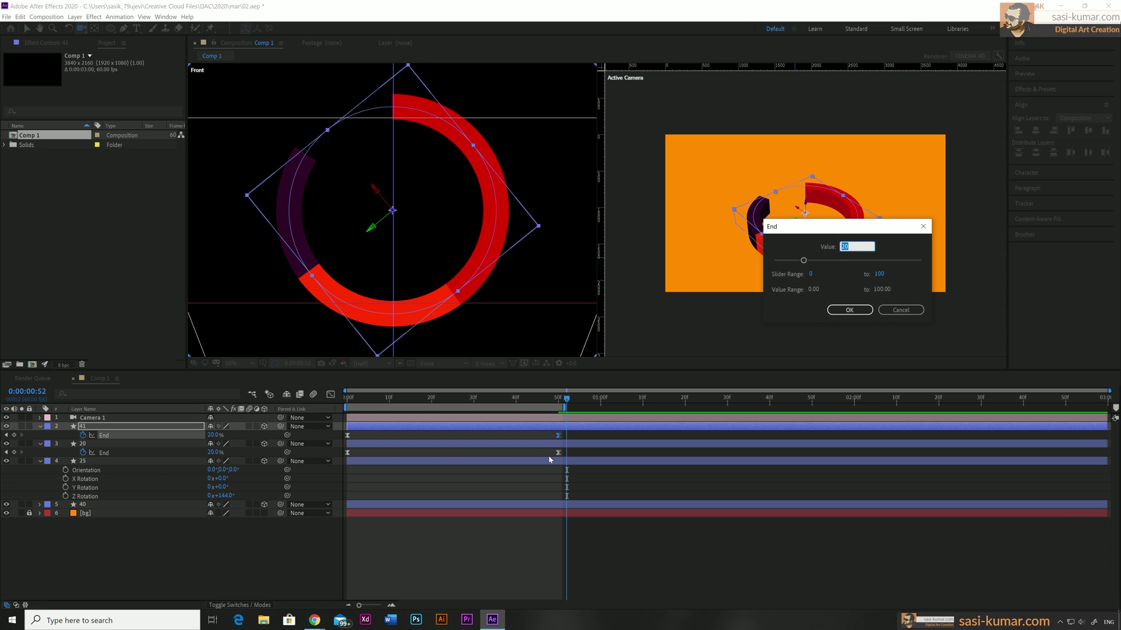
left_click(850, 313)
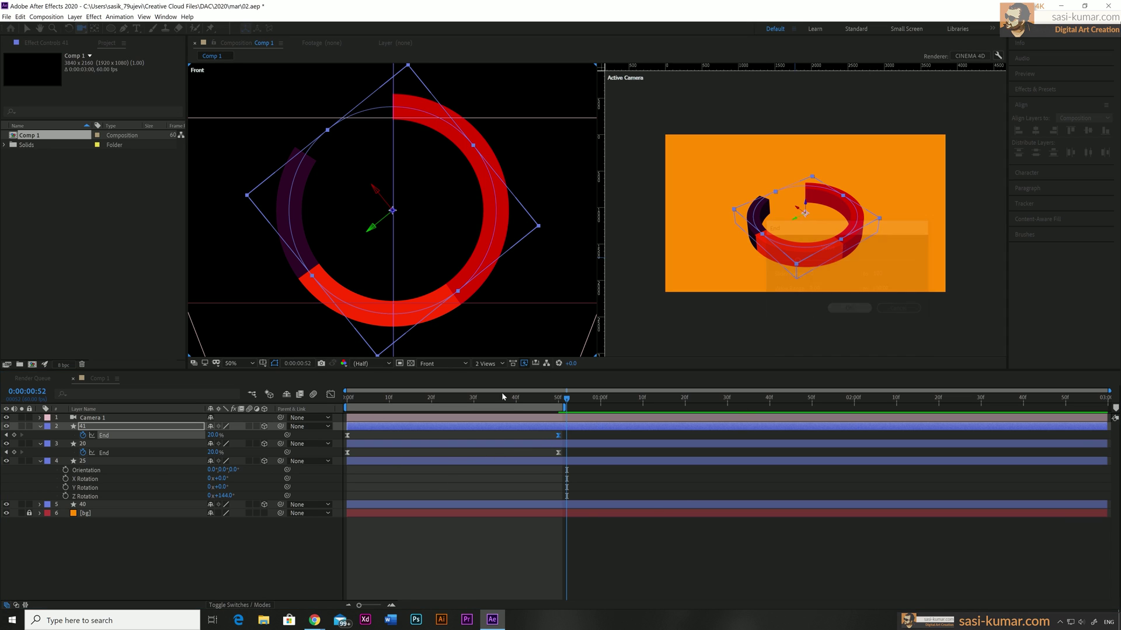
right_click(85, 430)
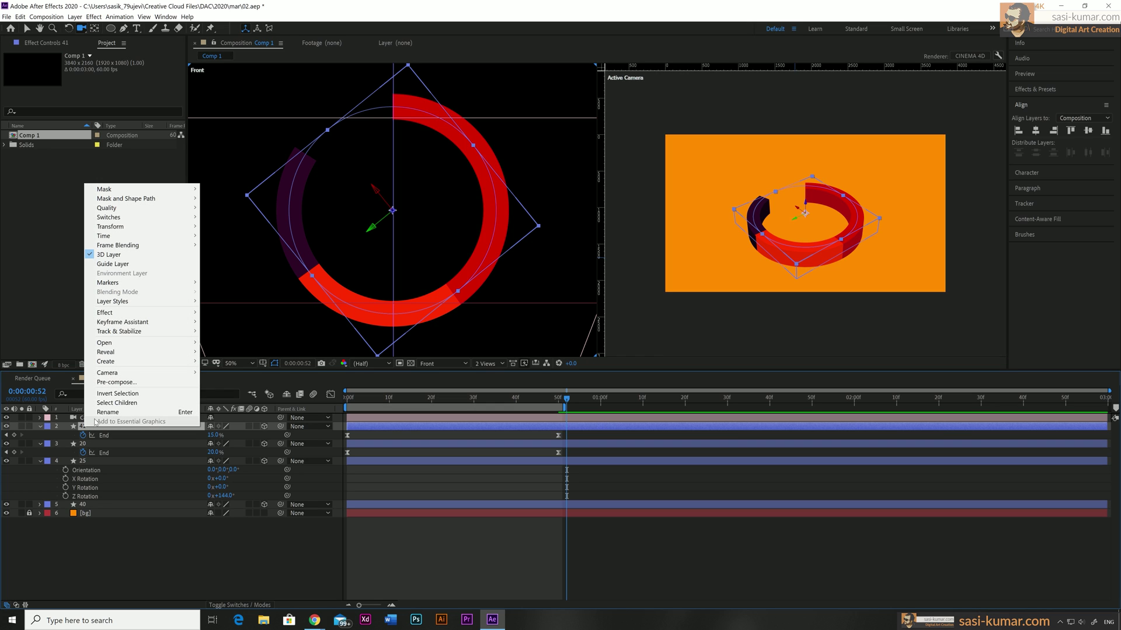
left_click(140, 419)
type("15")
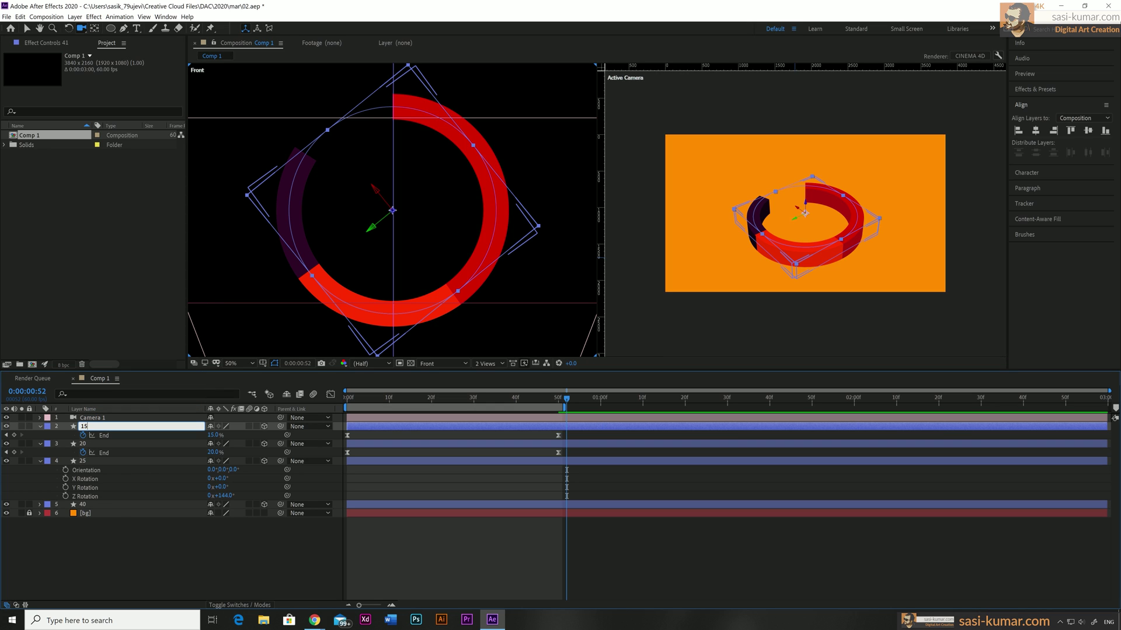
key("Return")
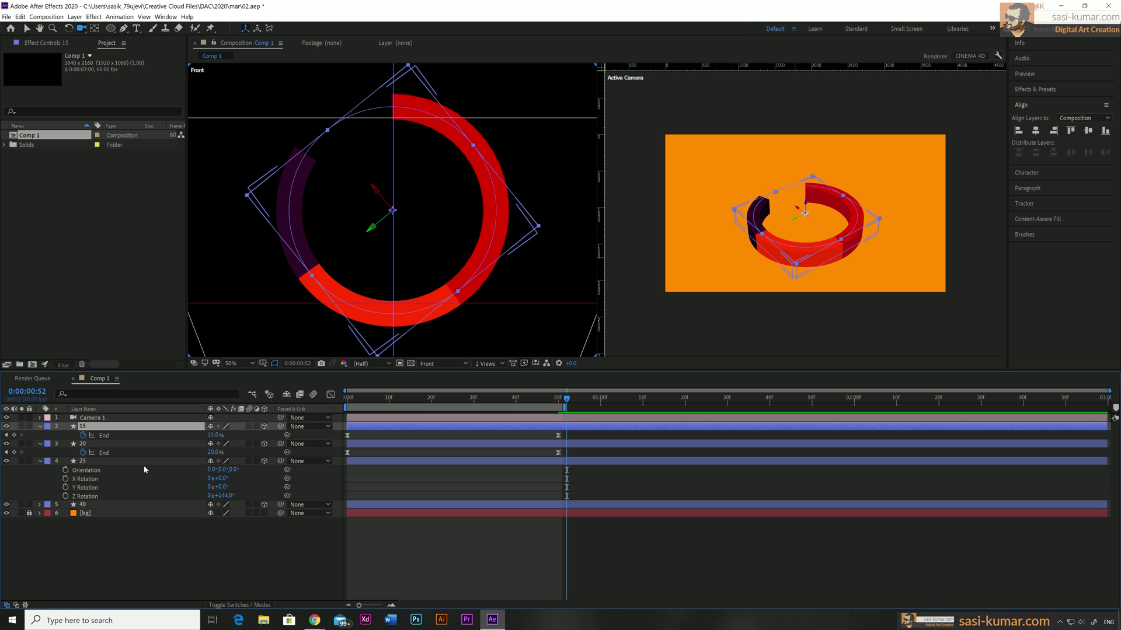
- Set layer 15's Z Rotation to 306° and increase layer 20's Z Rotation slightly to close the gap between their arcs
key("r")
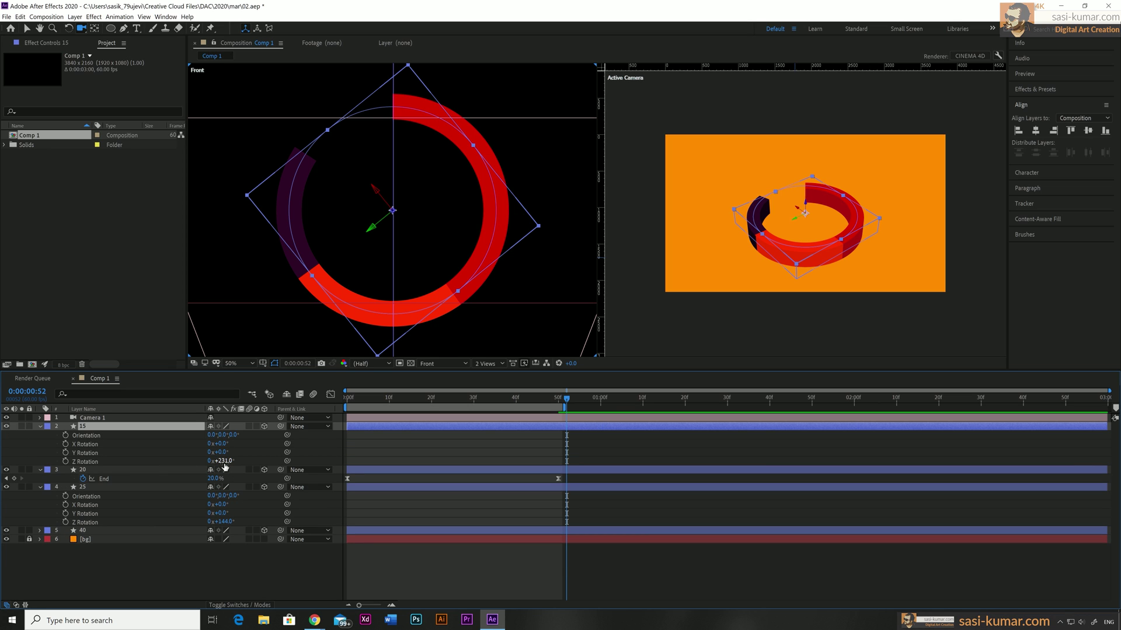
left_click_drag(220, 461, 262, 466)
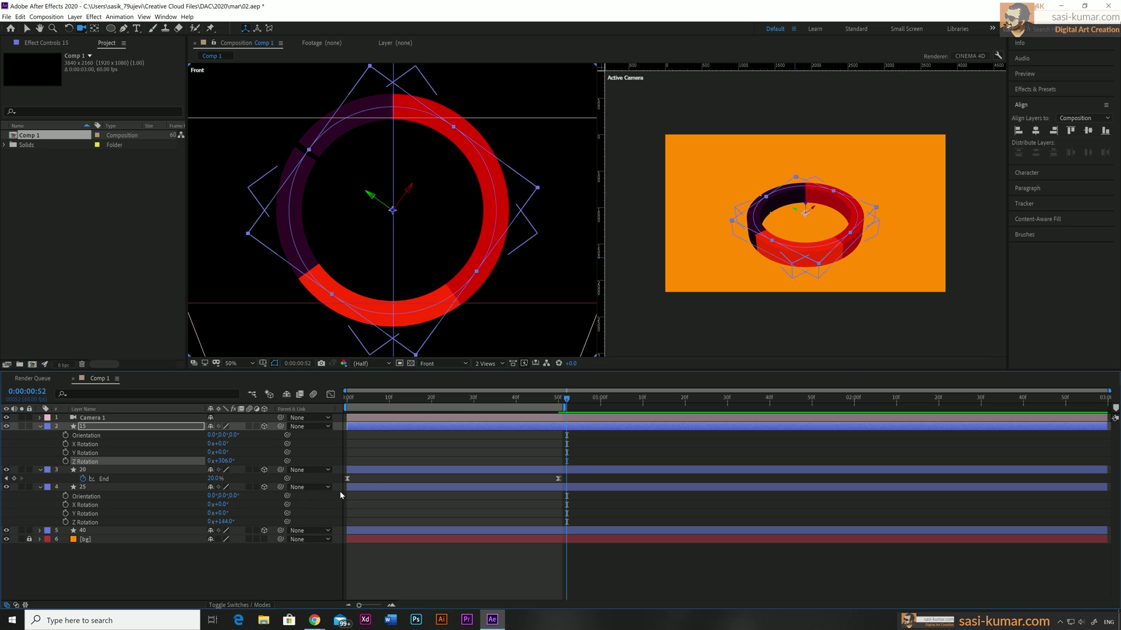
left_click(426, 470)
key("r")
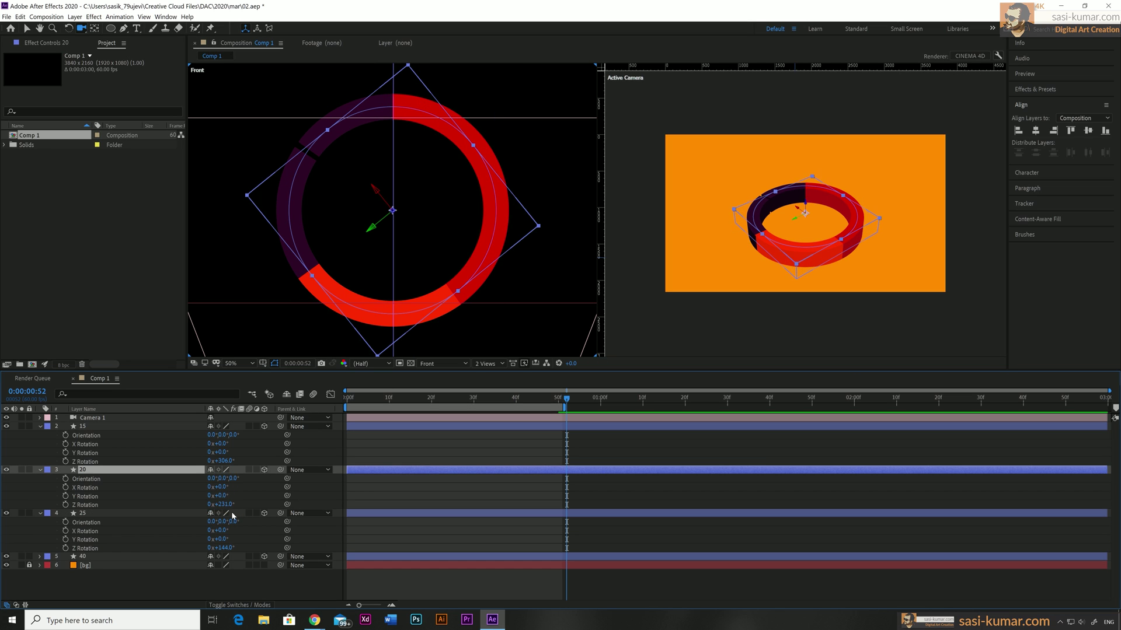
left_click_drag(217, 504, 221, 504)
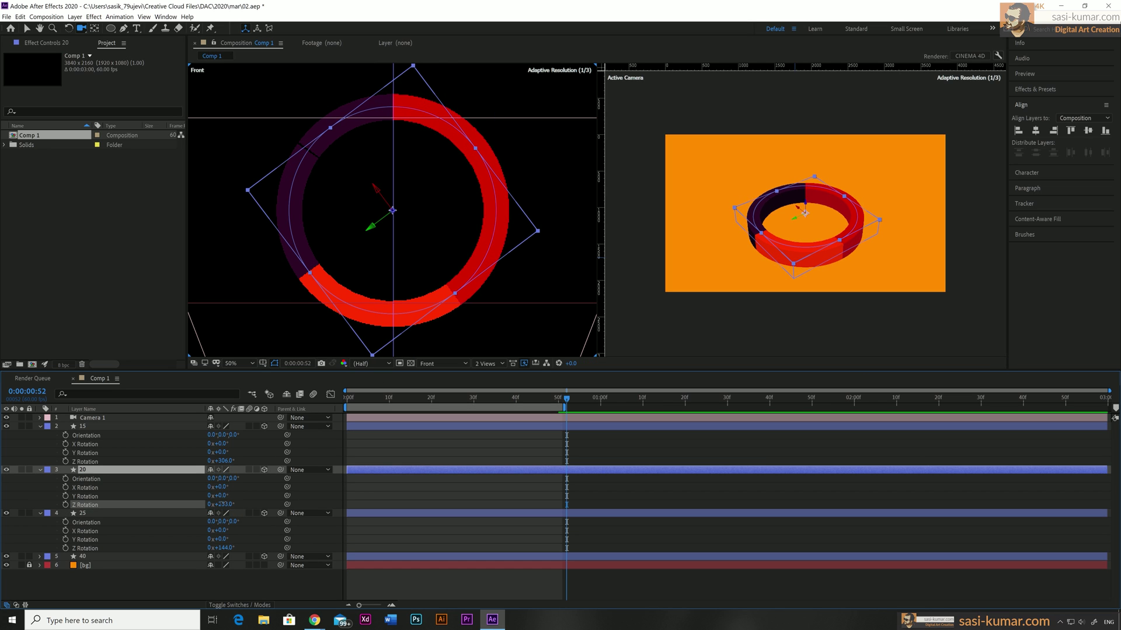
- Set layer 15's stroke color to the teal 04756F
left_click(489, 426)
key("u")
key("u")
left_click(214, 488)
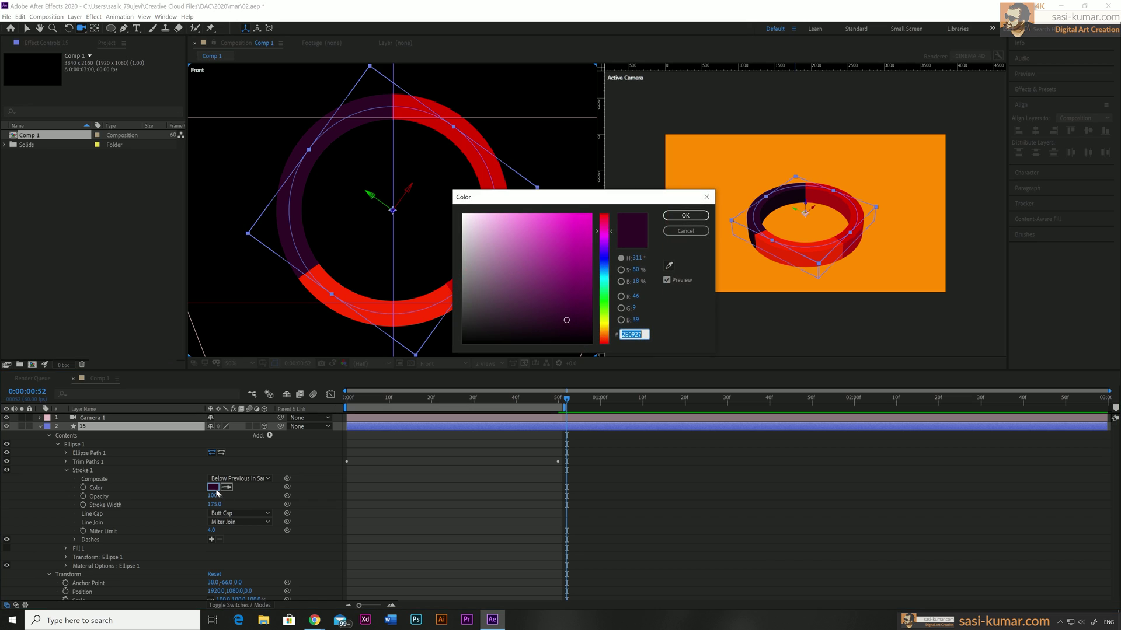
type("04756F")
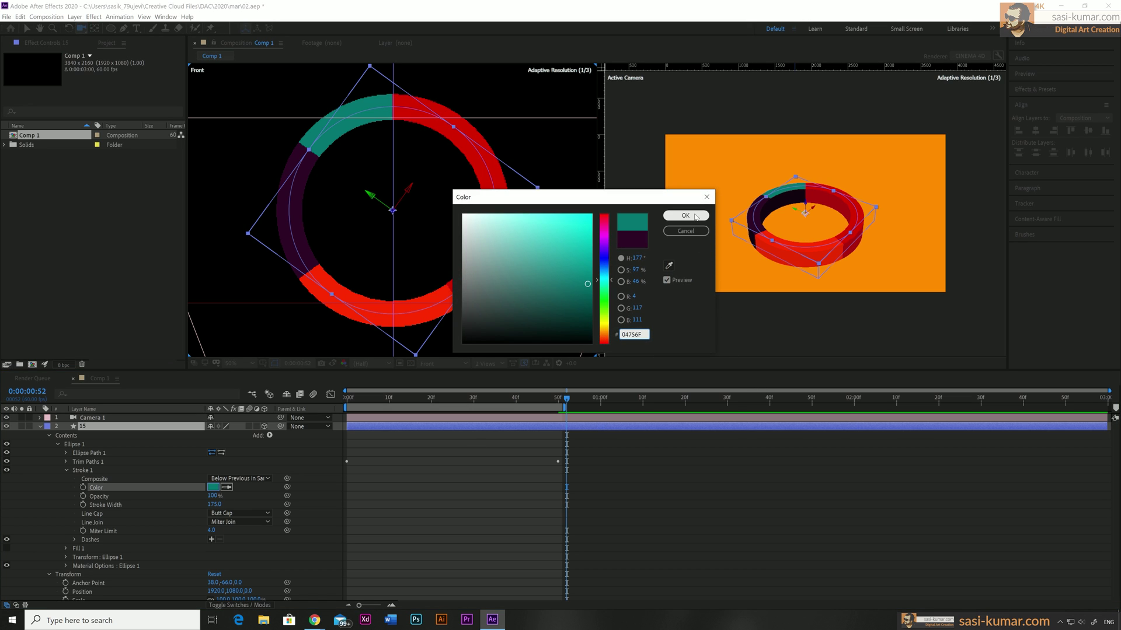
left_click(685, 216)
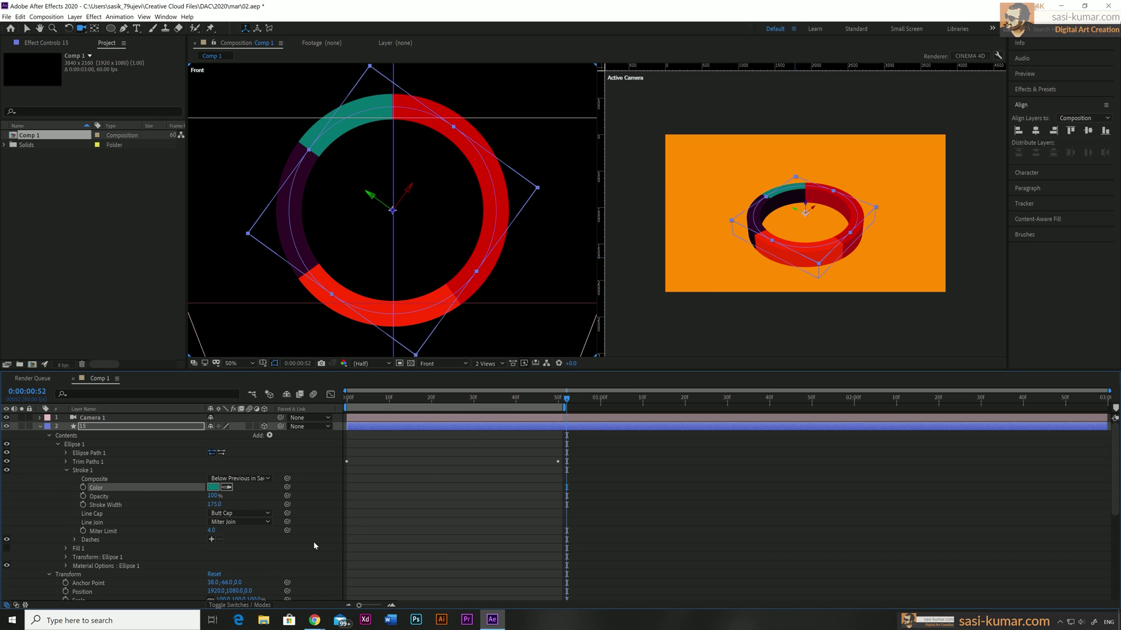
- Set the Side Color in layer 15's Ellipse 1 material options to the dark teal 035B57
scroll(286, 543, "down", 3)
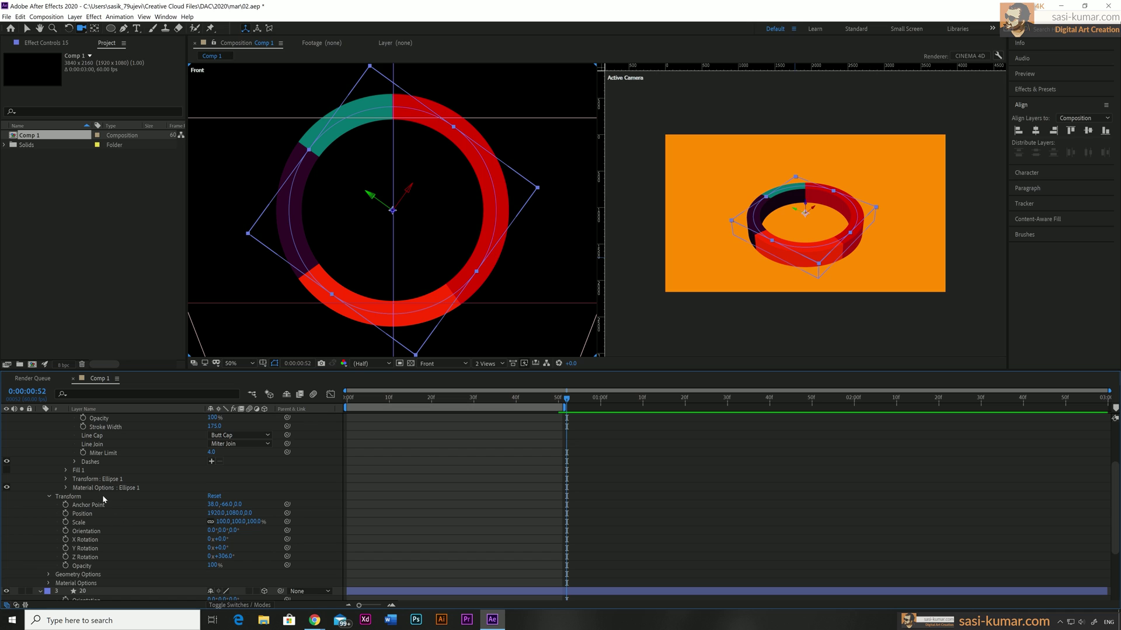
left_click(66, 490)
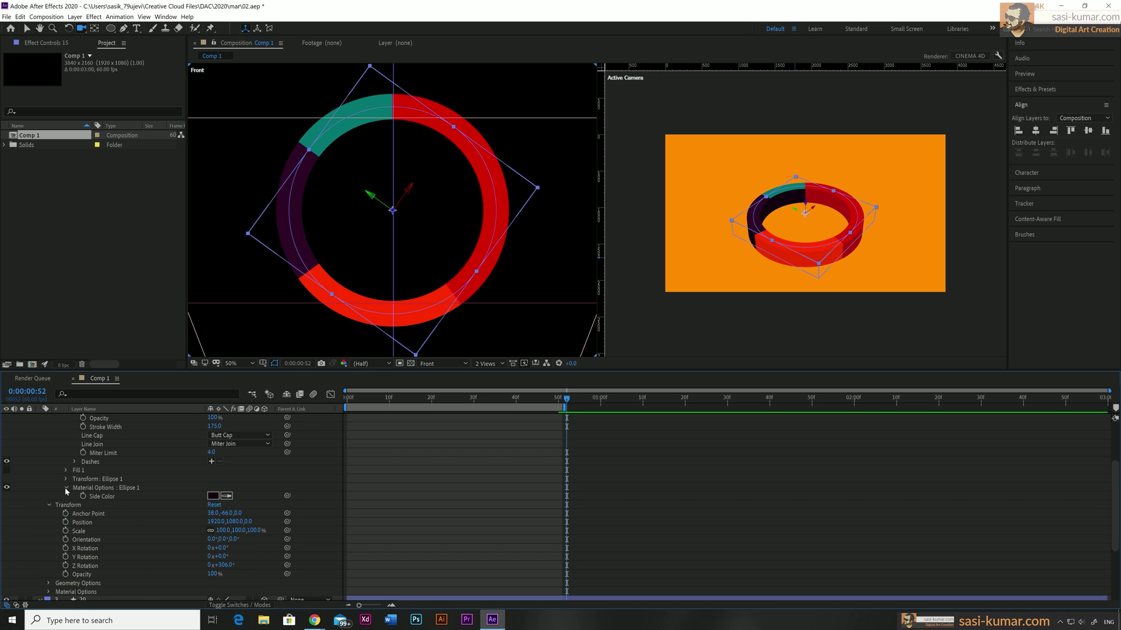
left_click(213, 496)
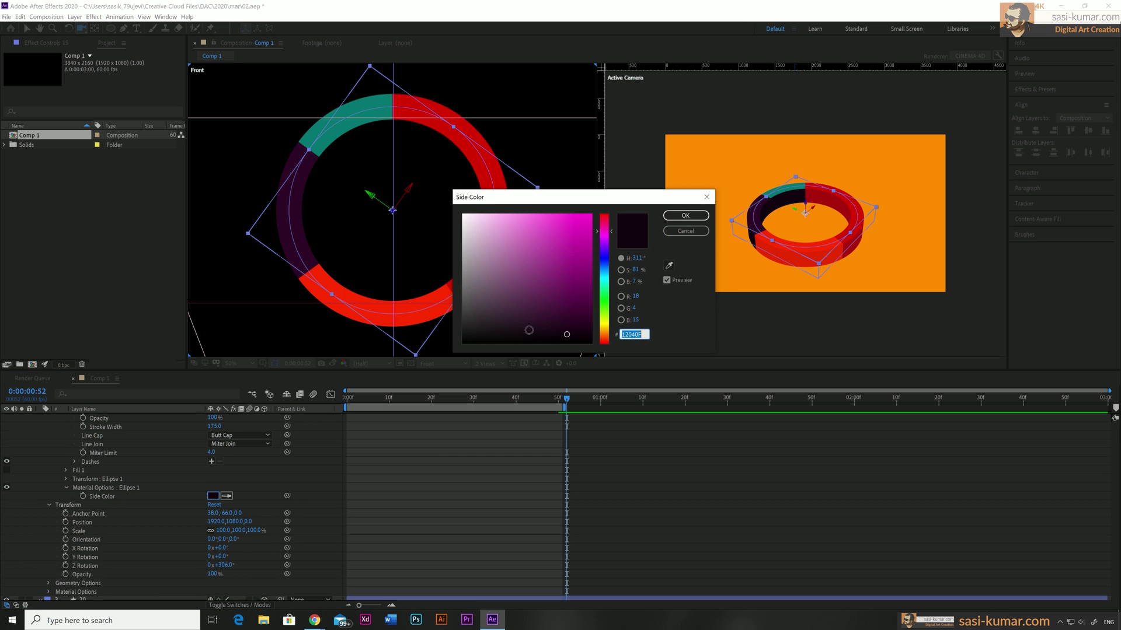
key("ctrl+v")
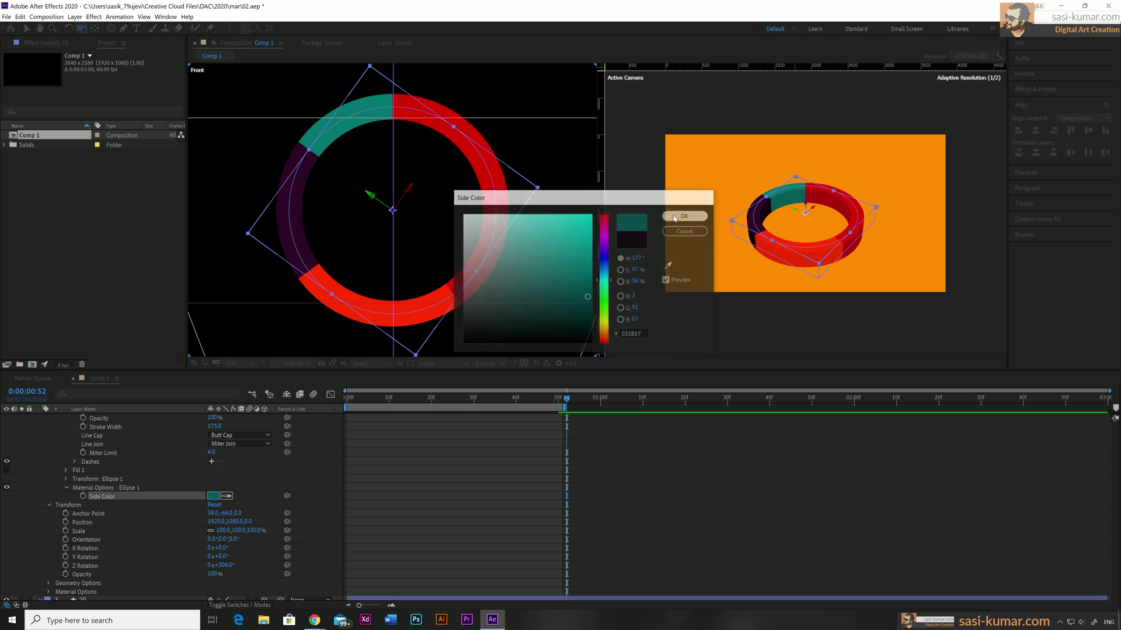
key("Return")
- Preview the ring animation from the first frame
left_click_drag(517, 401, 292, 445)
key("space")
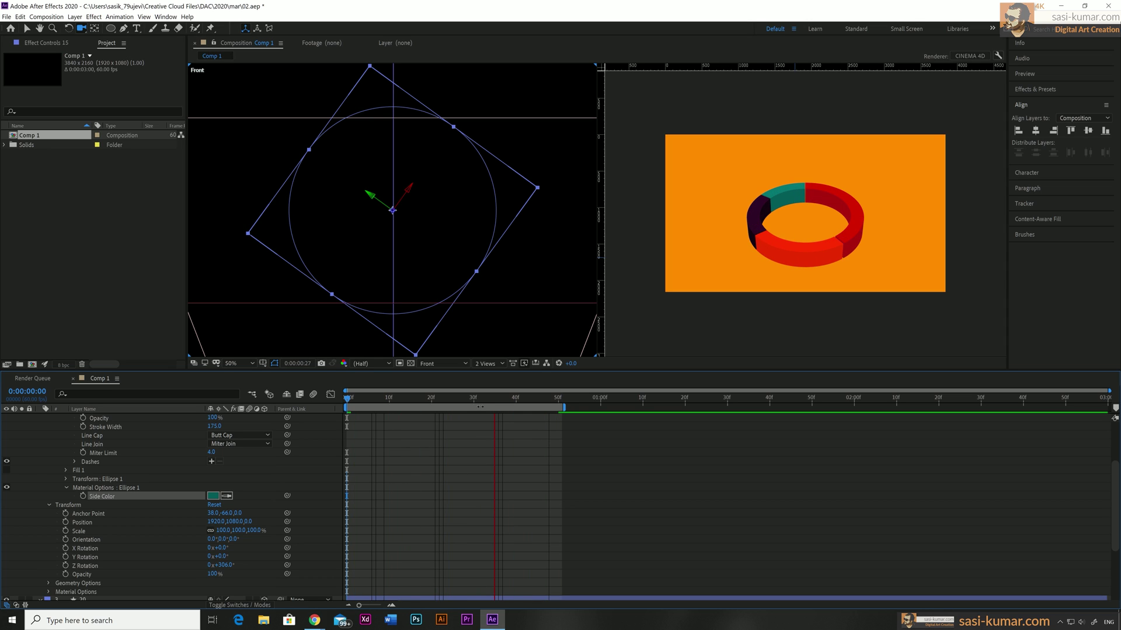
key("space")
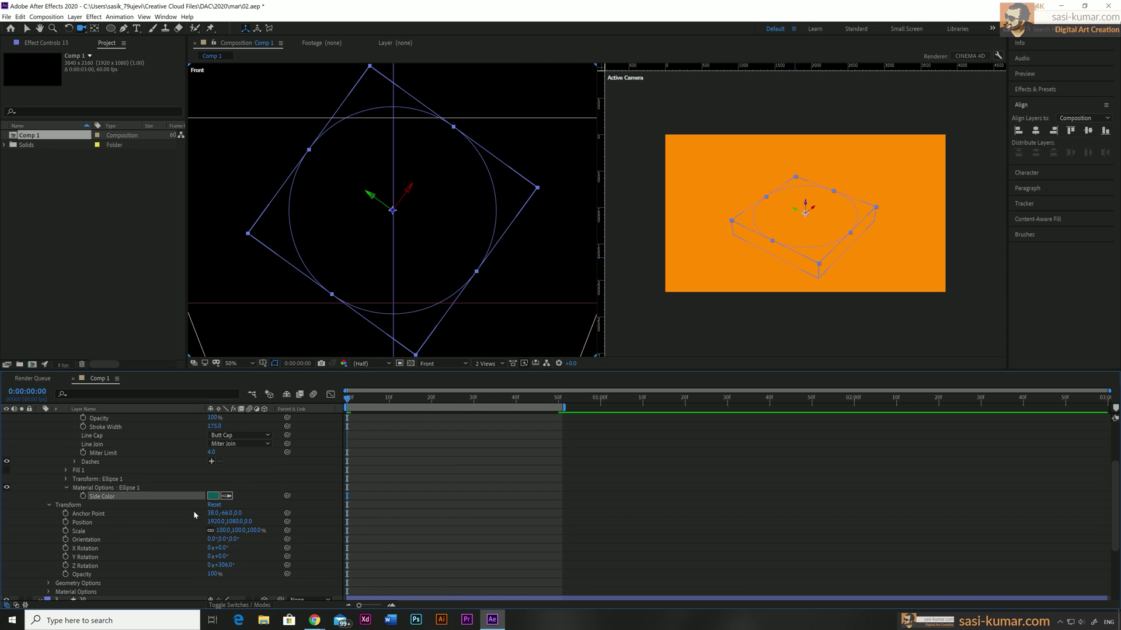
- Collapse the expanded layer properties and reveal only the Trim Paths End keyframes of layers 15, 20, 25 and 40
scroll(188, 516, "up", 3)
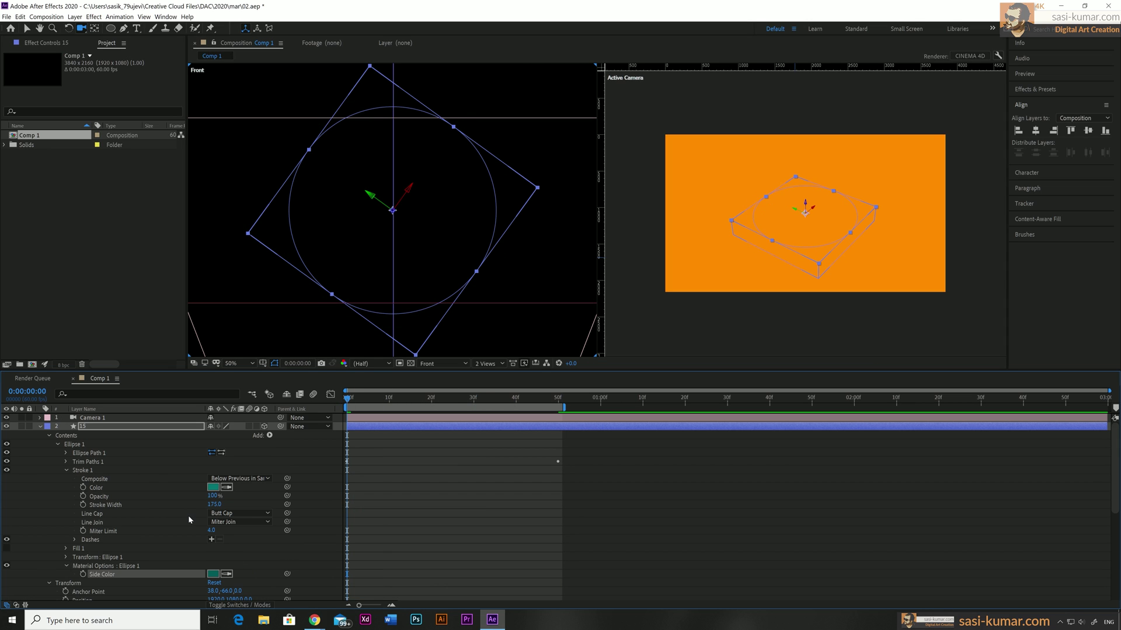
left_click(39, 426)
left_click(39, 435)
left_click(39, 444)
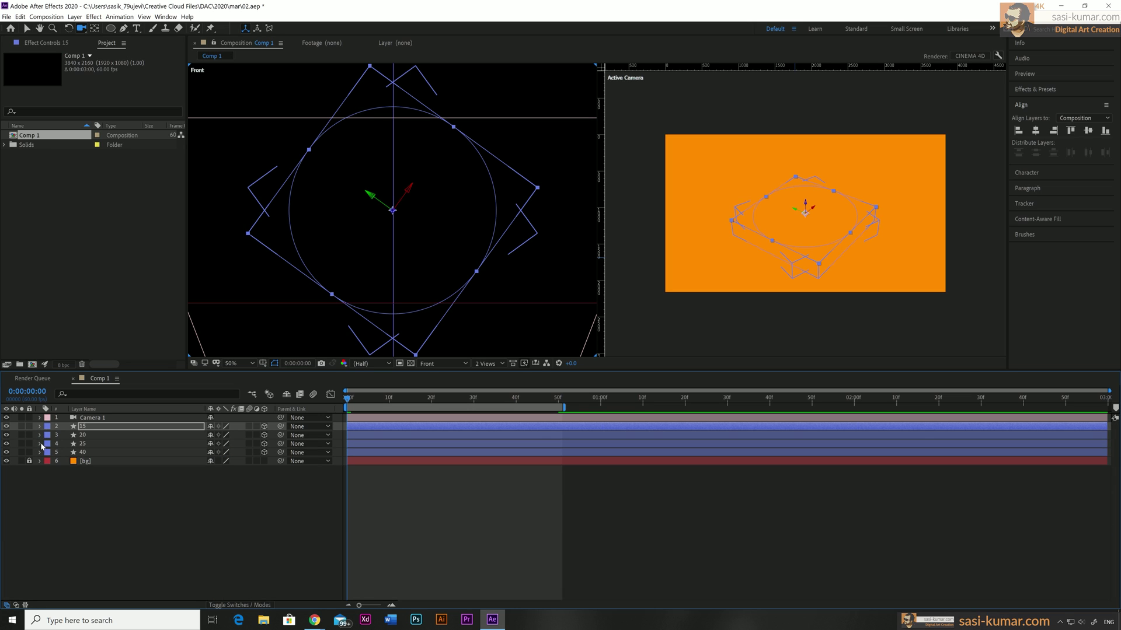
left_click(406, 428)
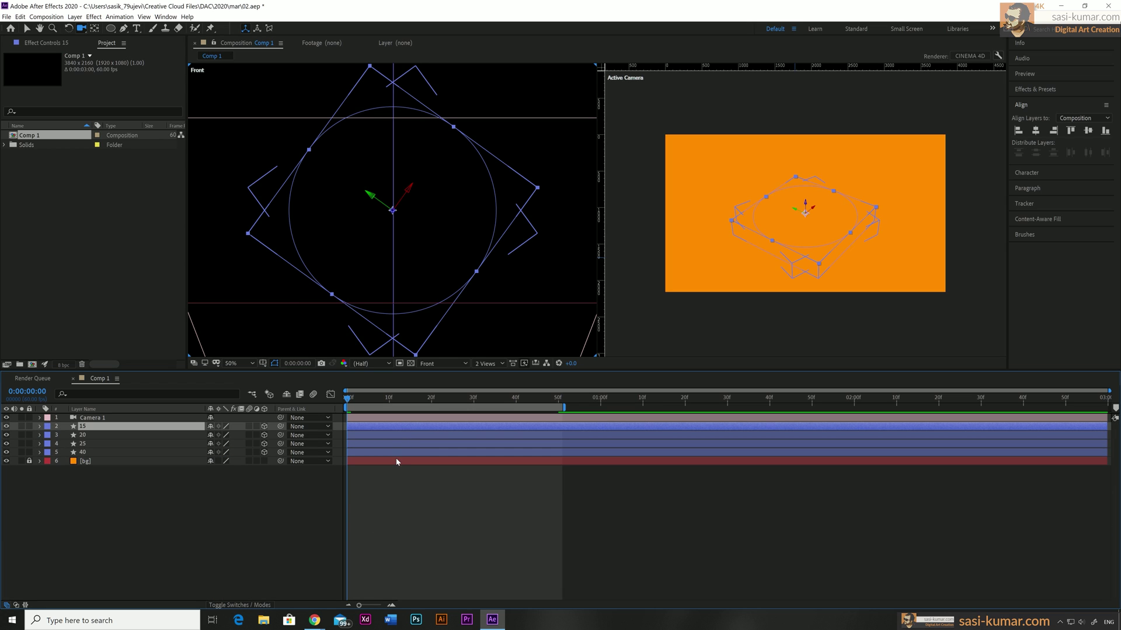
left_click(397, 452, "shift")
key("u")
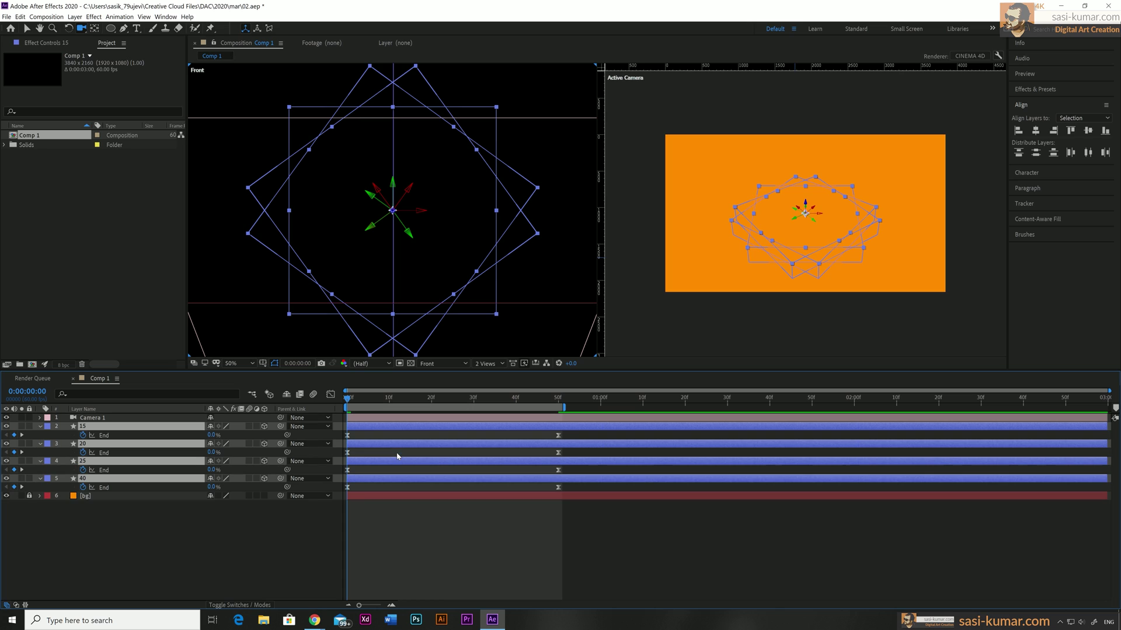
left_click(530, 507)
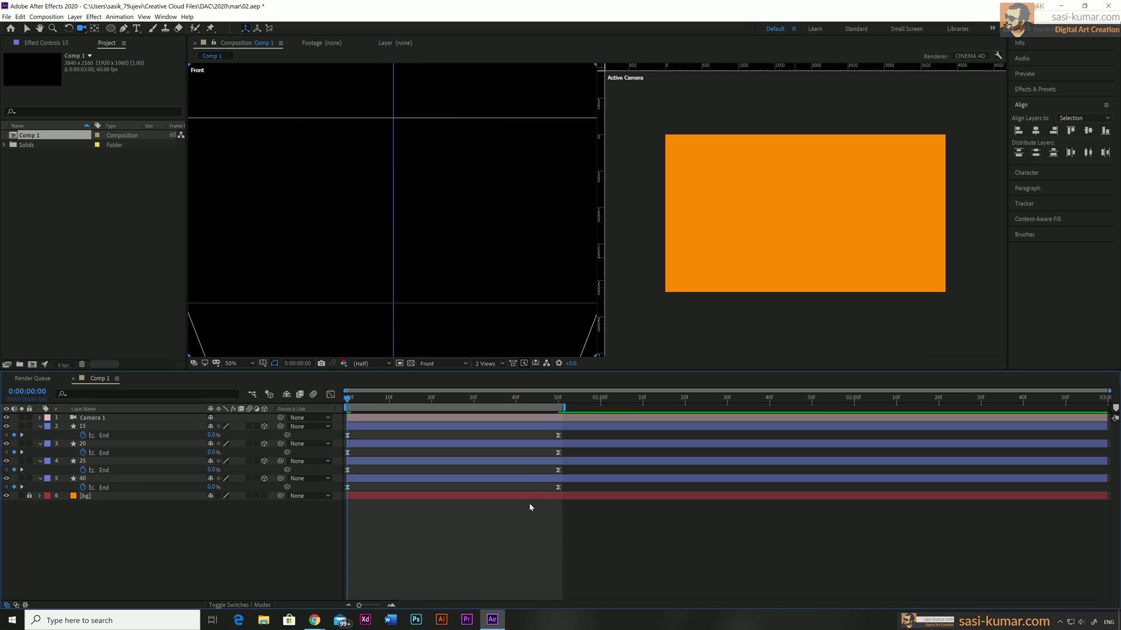
- Shift layer 25 in time so it starts at 0:00:00:50, on layer 40's final End keyframe
left_click(540, 461)
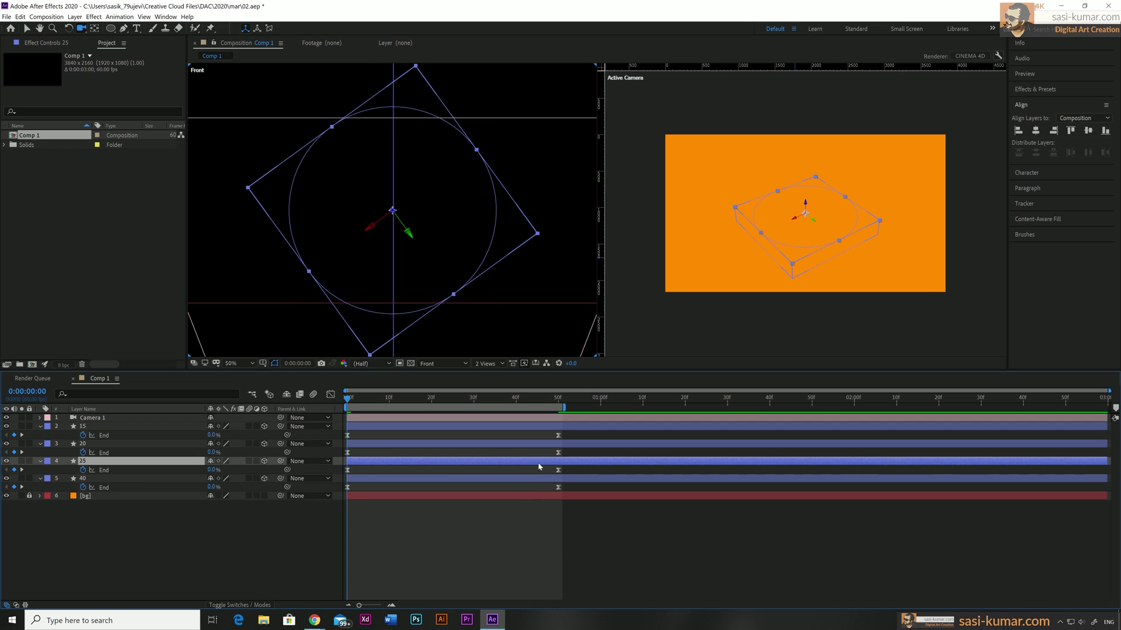
left_click_drag(362, 402, 559, 404)
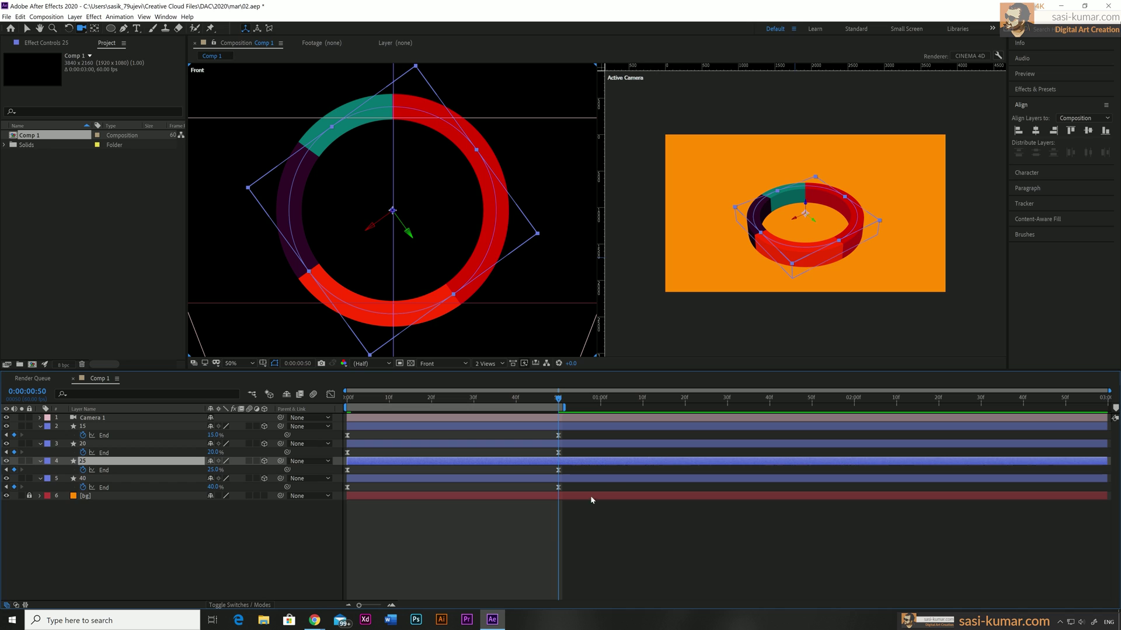
key("bracketleft")
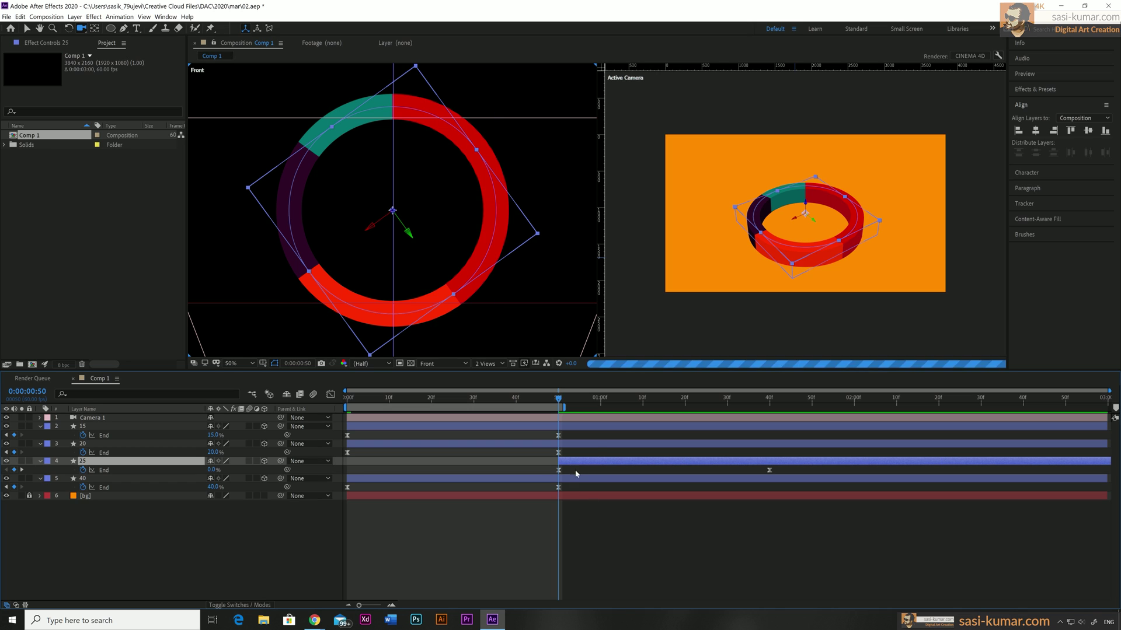
- Shift layer 20 in time so it starts at 0:00:01:40, on layer 25's final End keyframe
left_click_drag(746, 399, 770, 398)
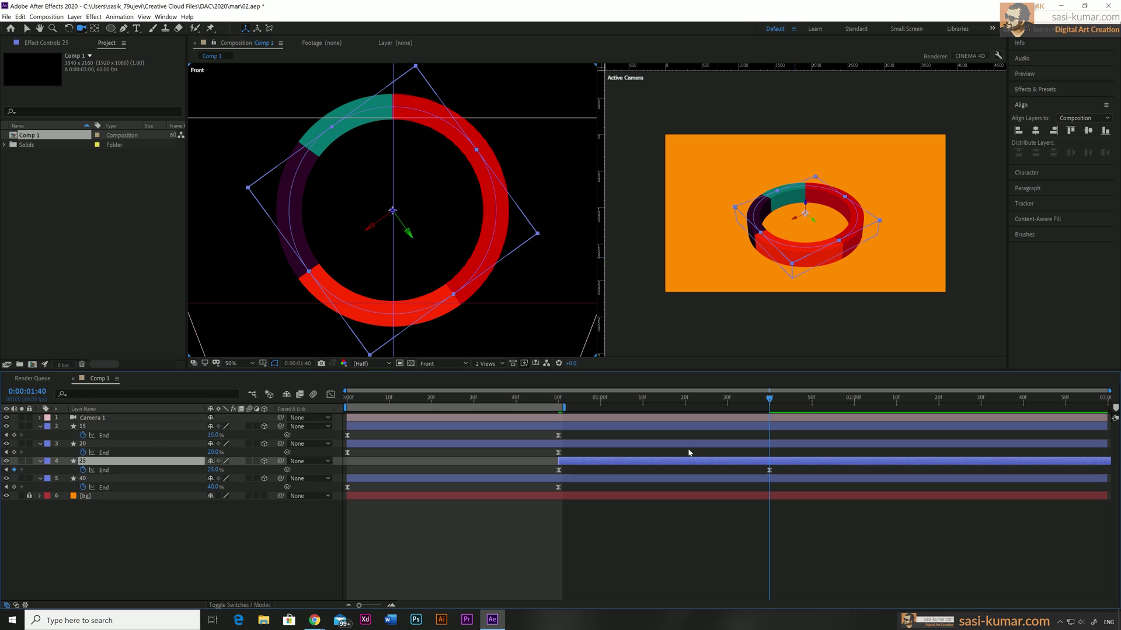
left_click(689, 447)
key("bracketleft")
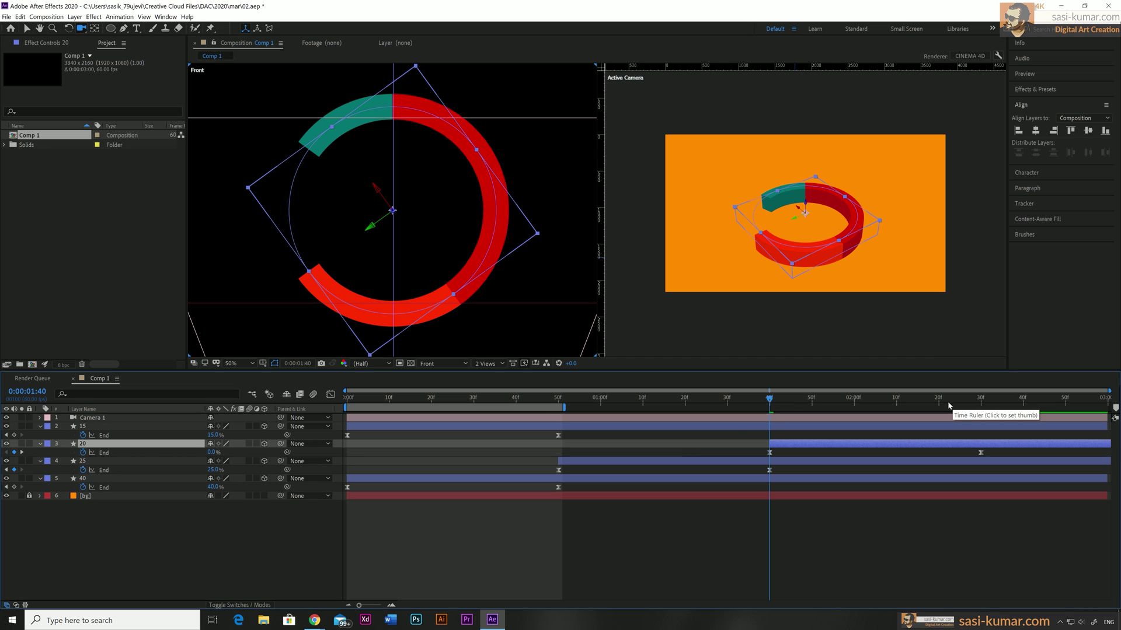
- Shift layer 15 in time so it starts at 0:00:02:30, on layer 20's final End keyframe
left_click(980, 399)
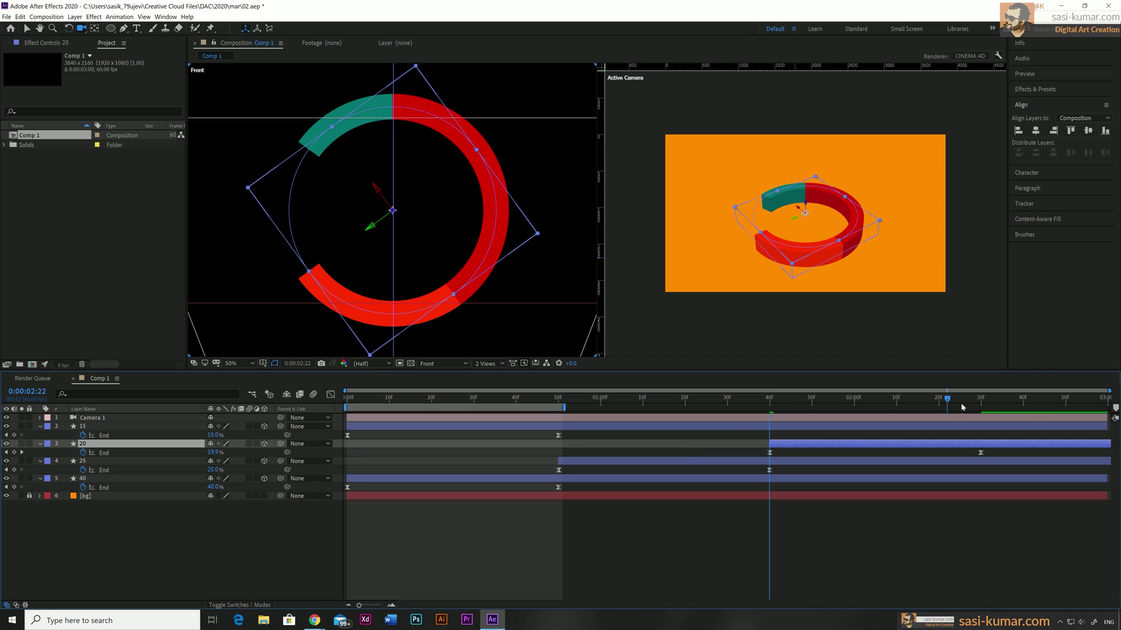
left_click(917, 428)
key("bracketleft")
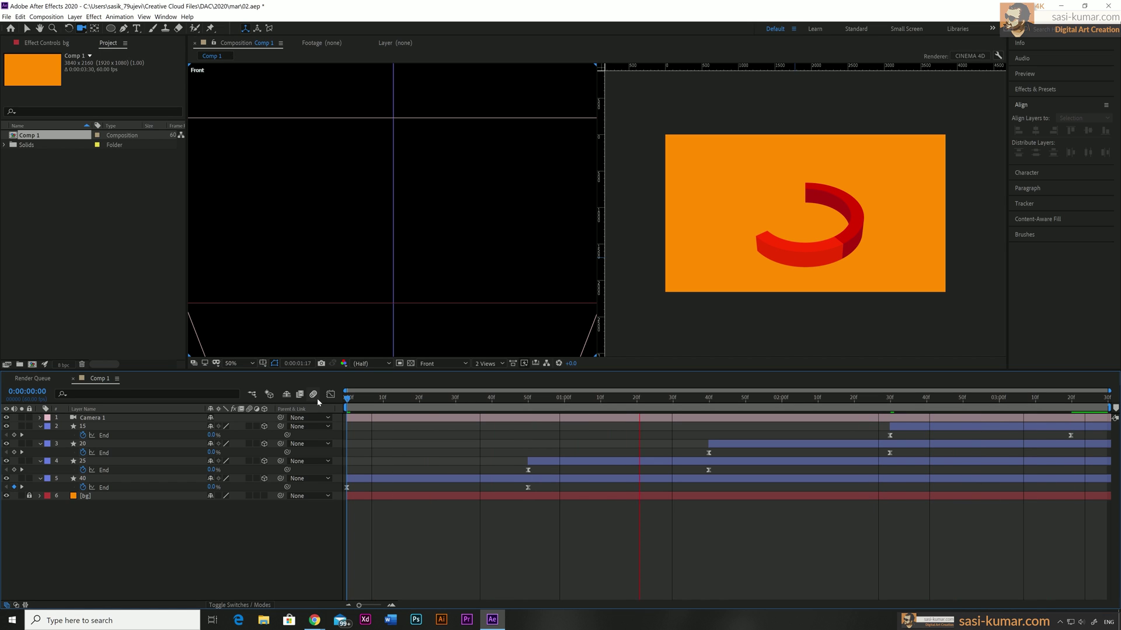
- Add a null object to the composition and make it a 3D layer
left_click(496, 538)
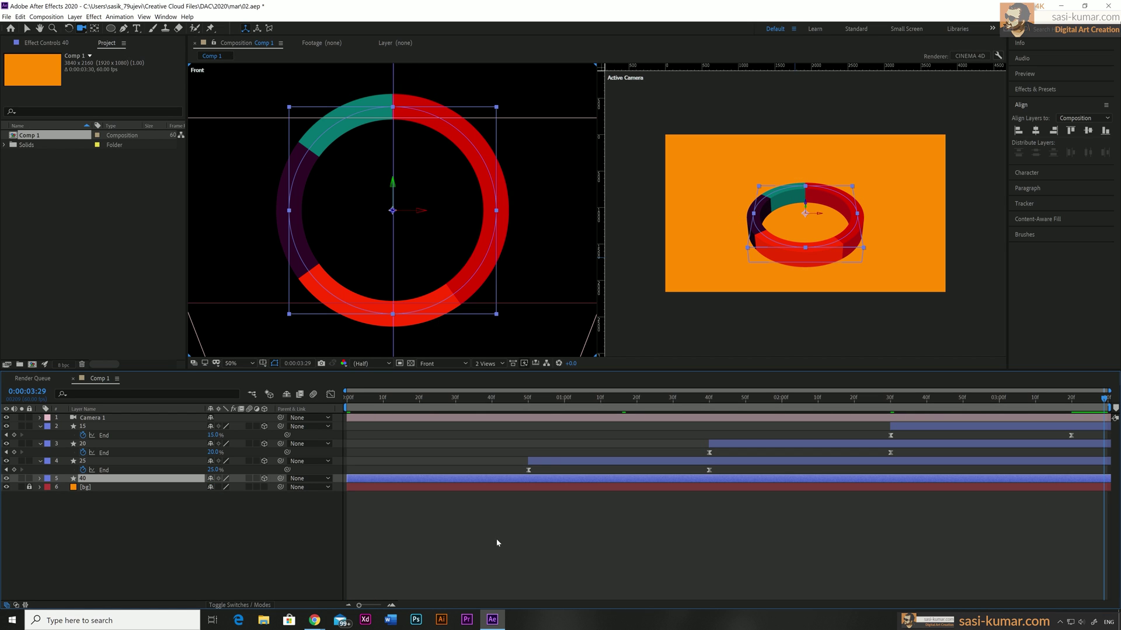
left_click(536, 569)
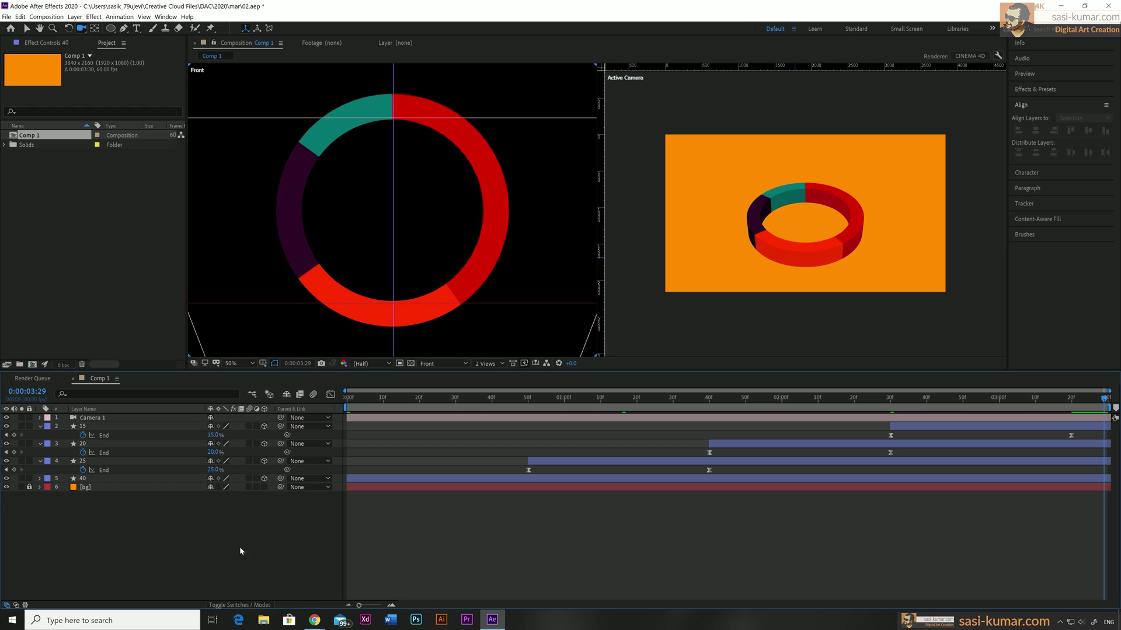
right_click(194, 529)
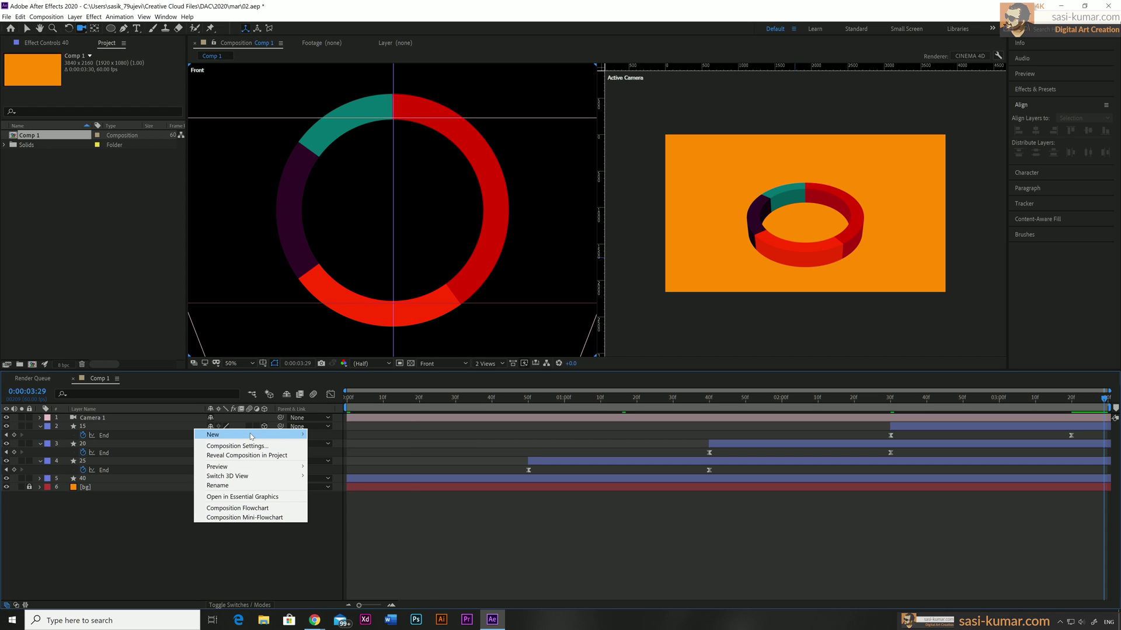
mouse_move(251, 435)
left_click(333, 483)
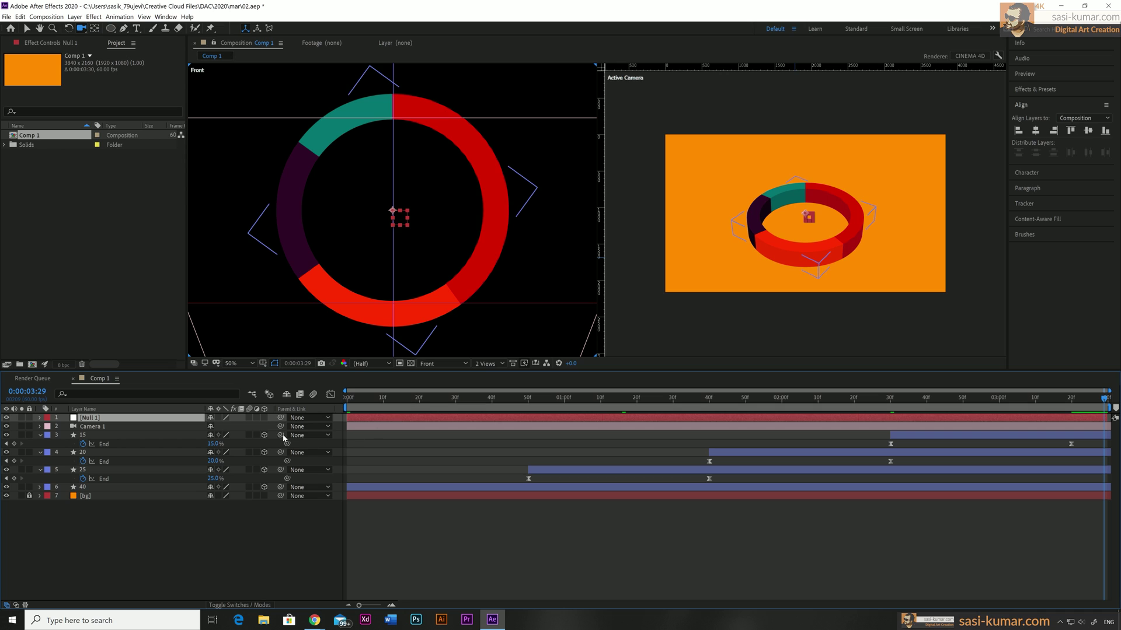
left_click(263, 417)
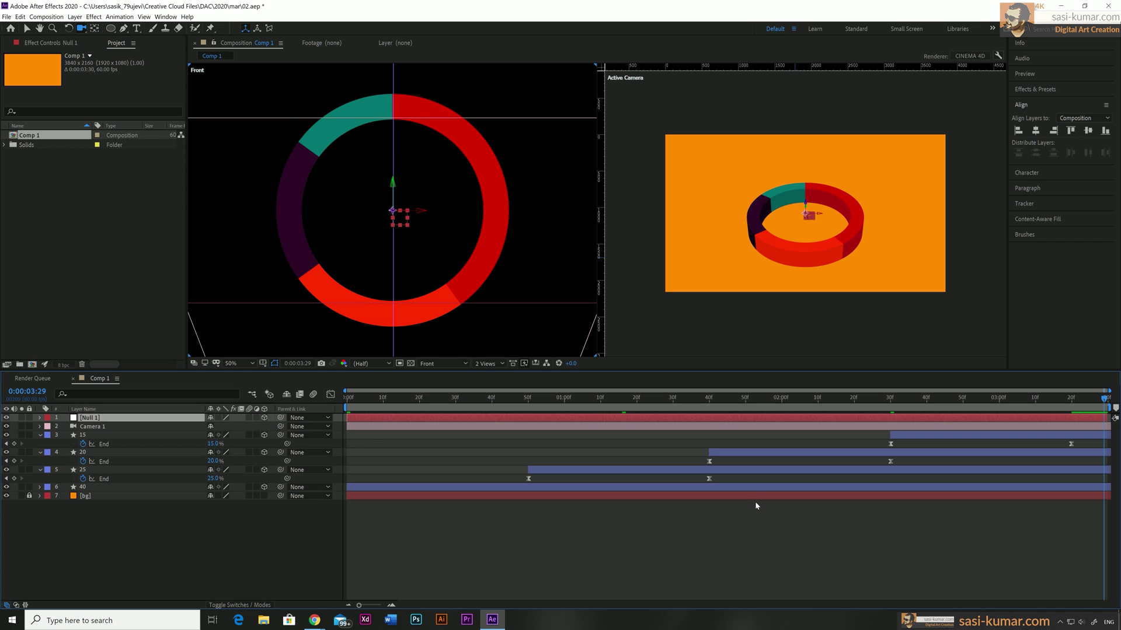
- Parent layers 15, 20, 25 and 40 to Null 1
left_click(769, 488)
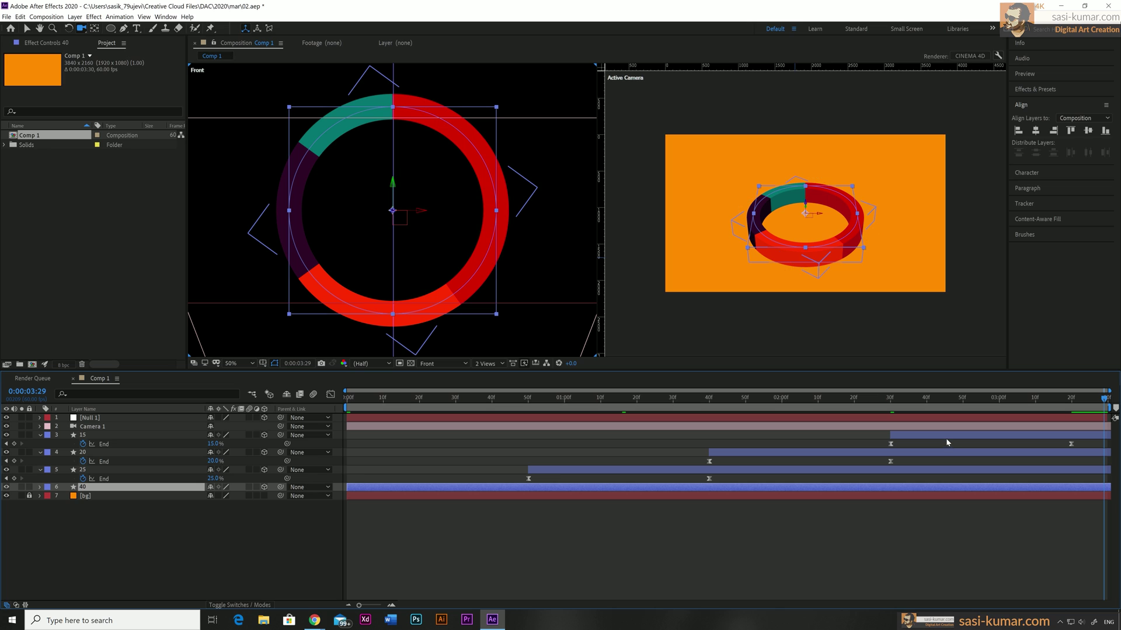
left_click(947, 436, "shift")
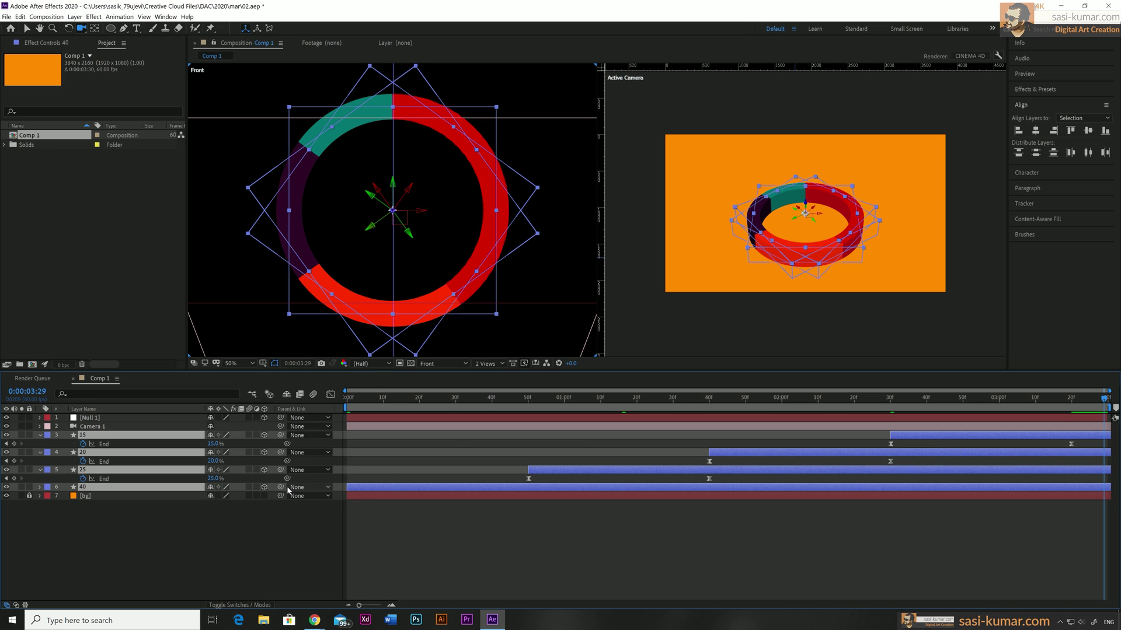
left_click_drag(280, 487, 85, 418)
- Keyframe Null 1's Z Rotation from 0° at the first frame to 360° at 0:00:03:29
key("Home")
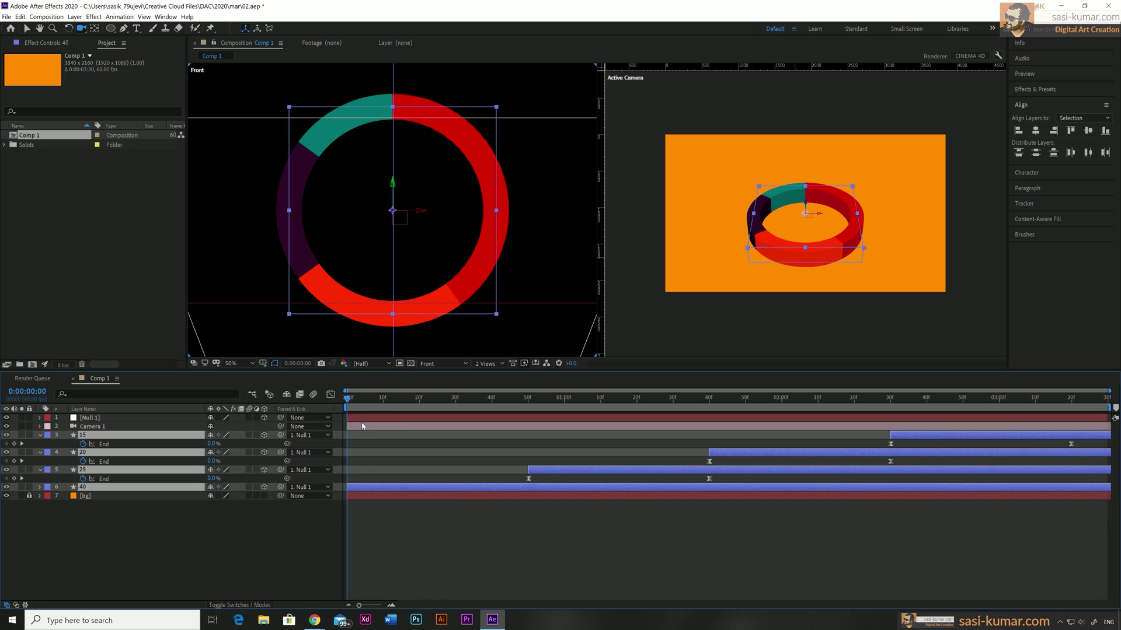
left_click(361, 418)
key("r")
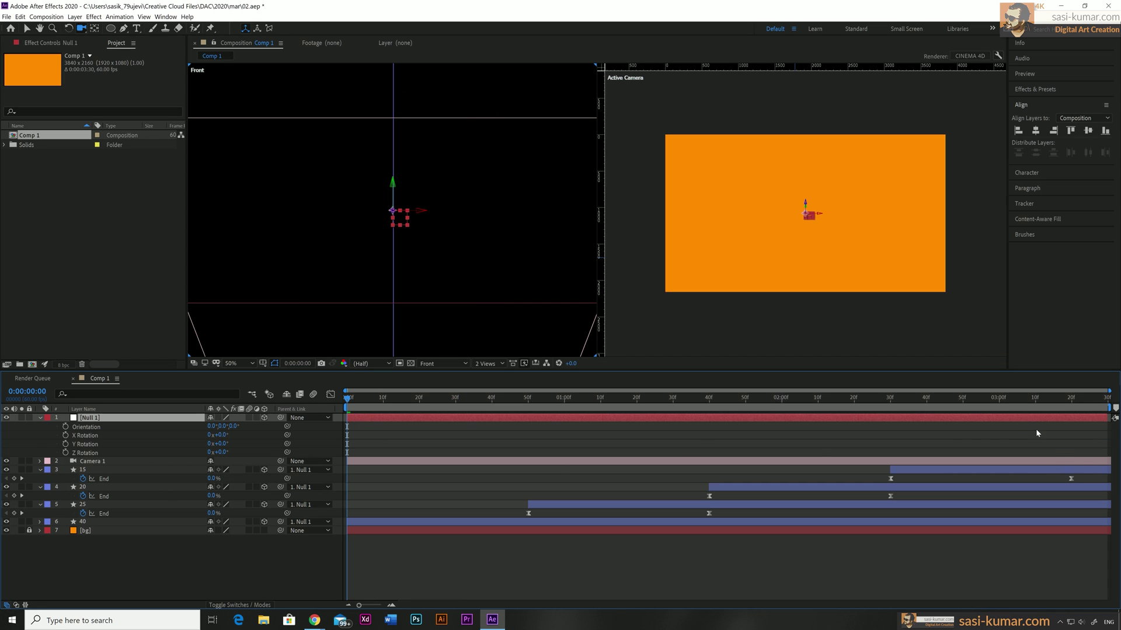
left_click(65, 453)
left_click_drag(517, 402, 1104, 402)
left_click_drag(227, 457, 226, 457)
left_click(226, 457)
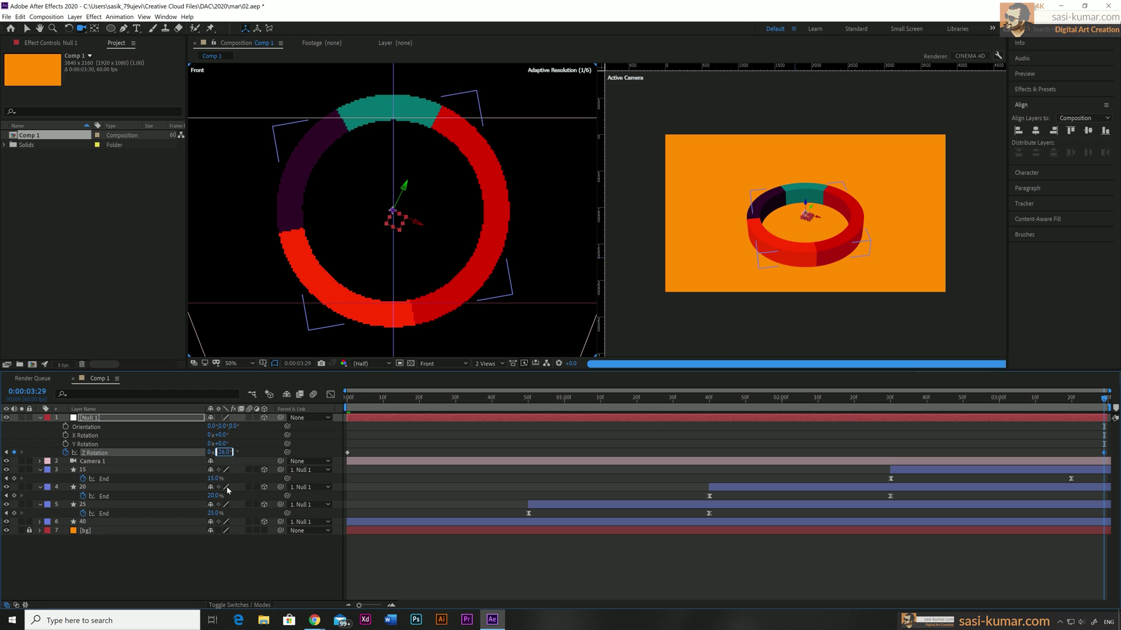
type("360")
key("Return")
key("space")
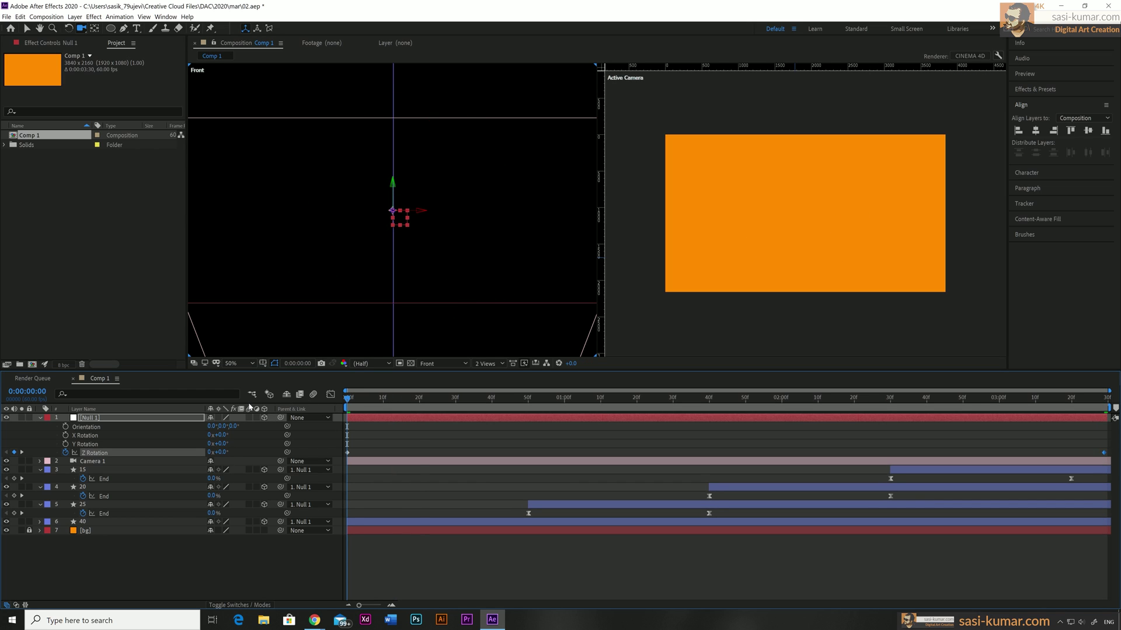
- Ease both of Null 1's Z Rotation keyframes and lengthen their influence handles in the speed graph for a steeper mid-animation peak
left_click(1109, 402)
left_click(1109, 456)
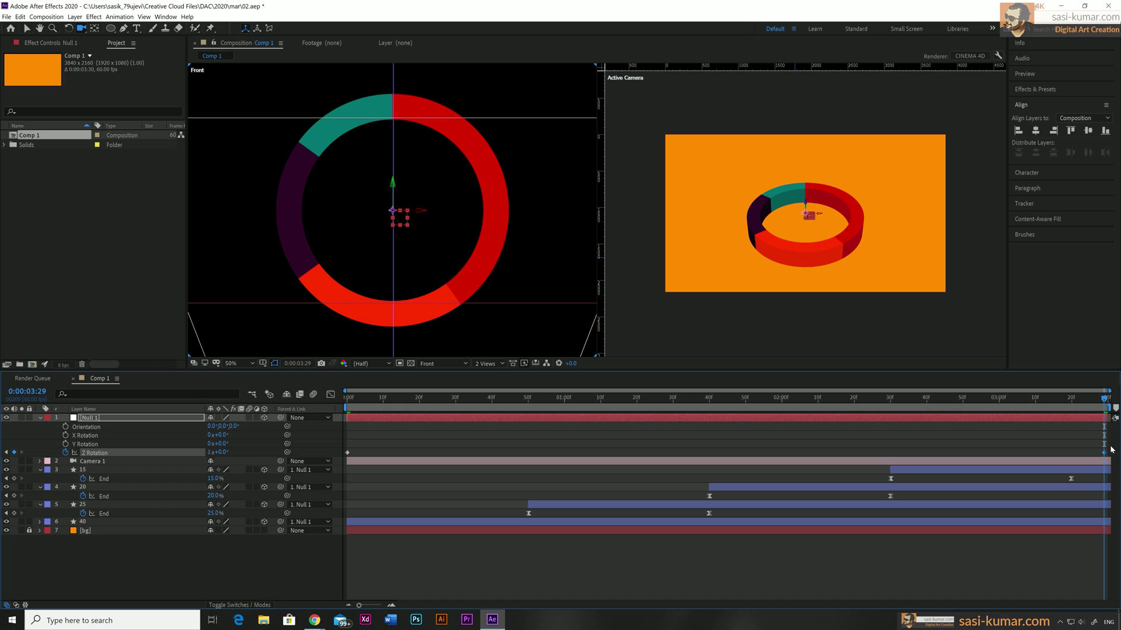
left_click_drag(1112, 450, 347, 460)
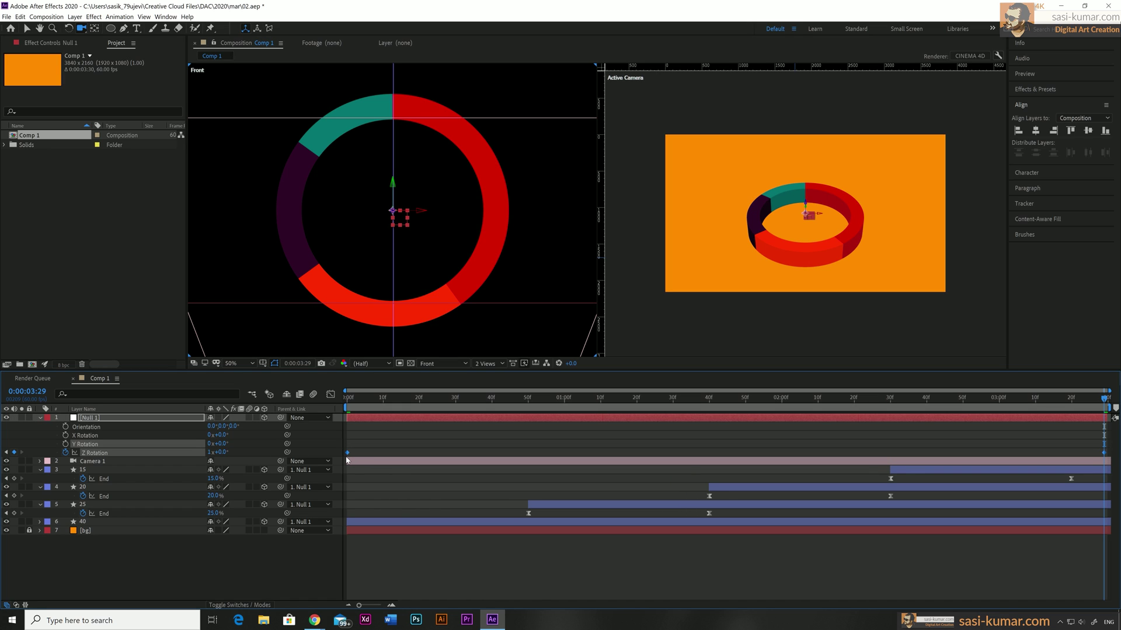
left_click(332, 398)
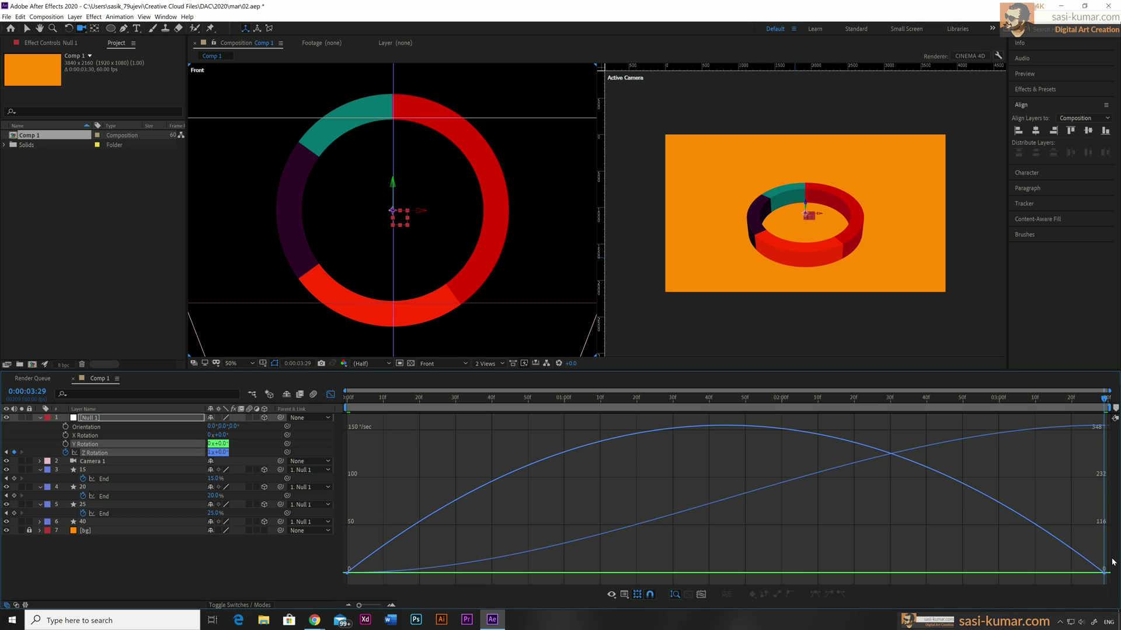
left_click_drag(1109, 568, 1097, 574)
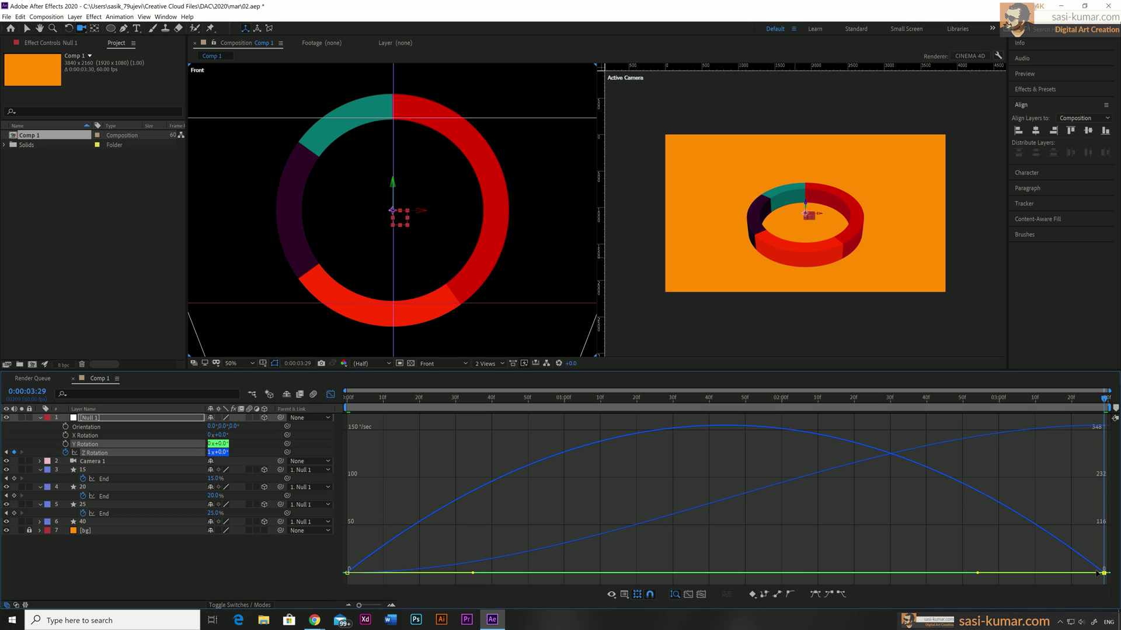
left_click_drag(976, 574, 876, 582)
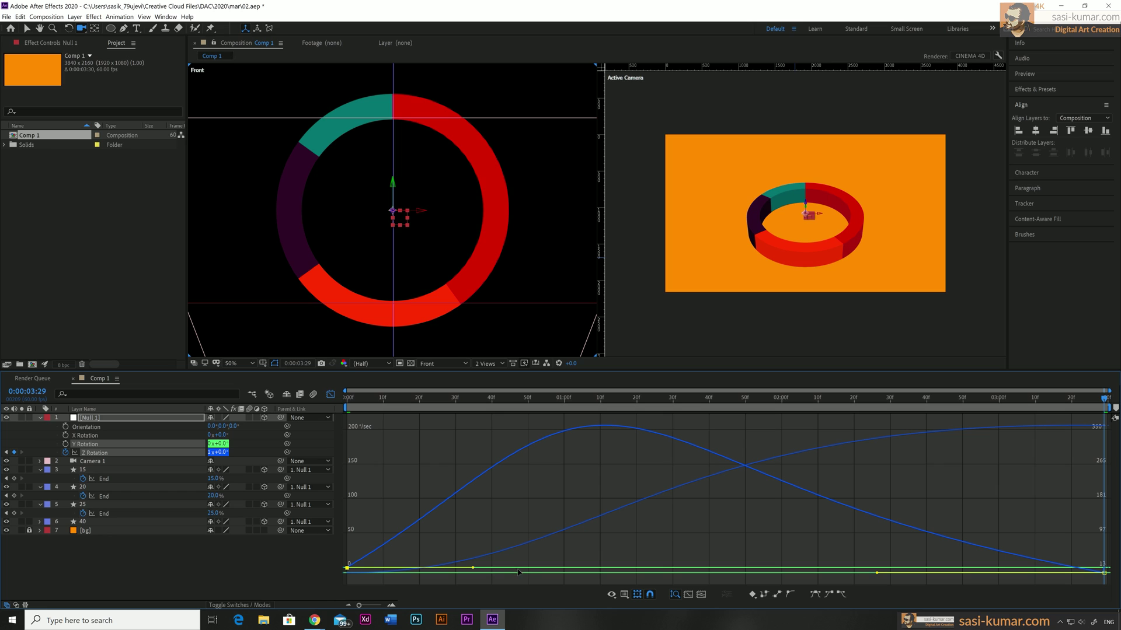
left_click_drag(518, 573, 533, 569)
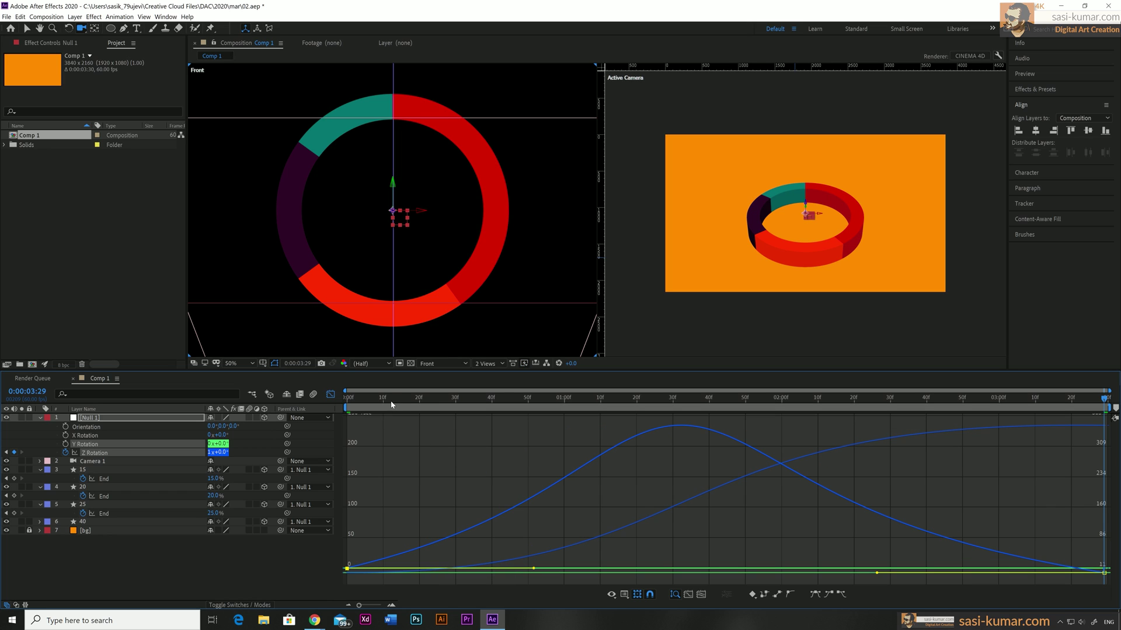
- Preview the ring's eased rotation and scrub on to 0:00:03:29
key("space")
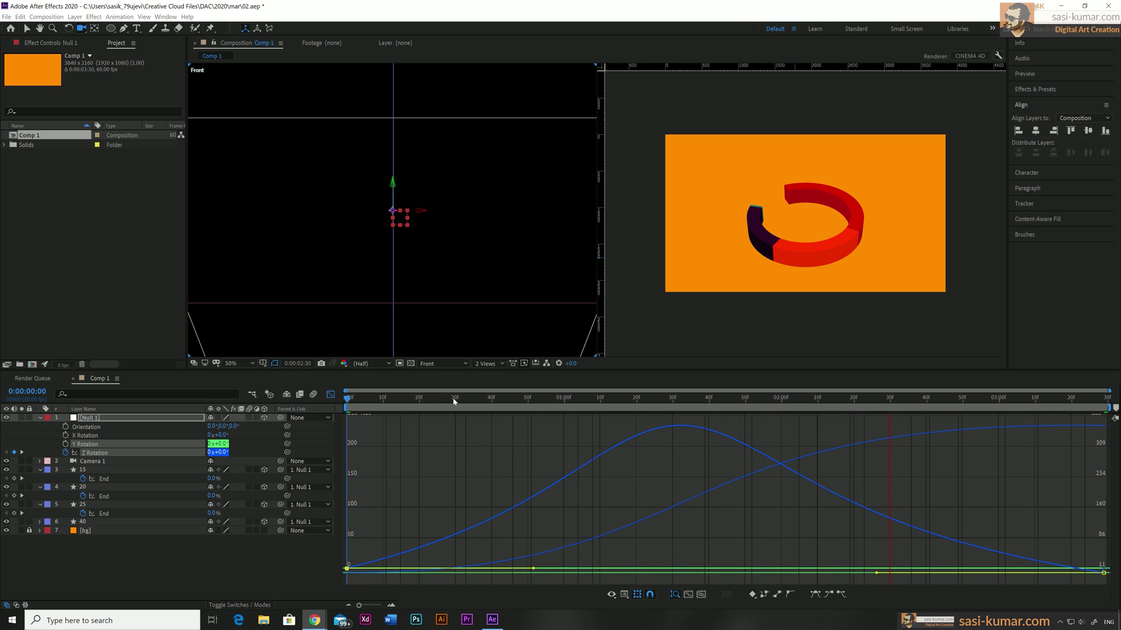
key("space")
left_click_drag(419, 404, 1106, 437)
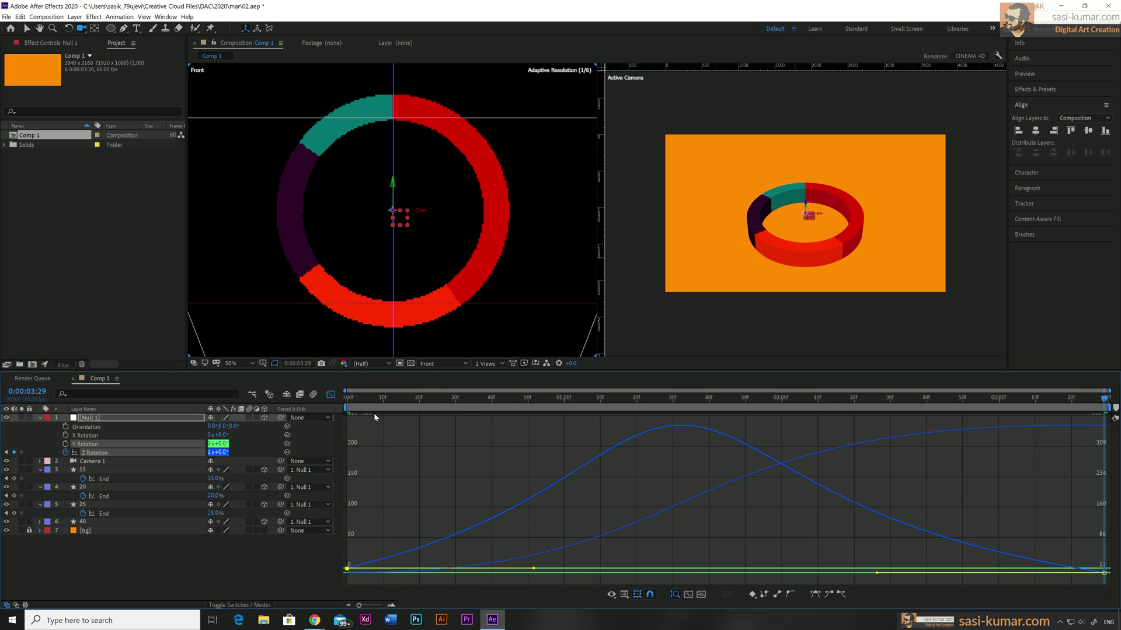
- Leave the graph editor and draw a circle with the Ellipse tool on a new shape layer inside the ring
left_click(331, 394)
left_click(346, 579)
key("q")
left_click_drag(400, 215, 452, 271)
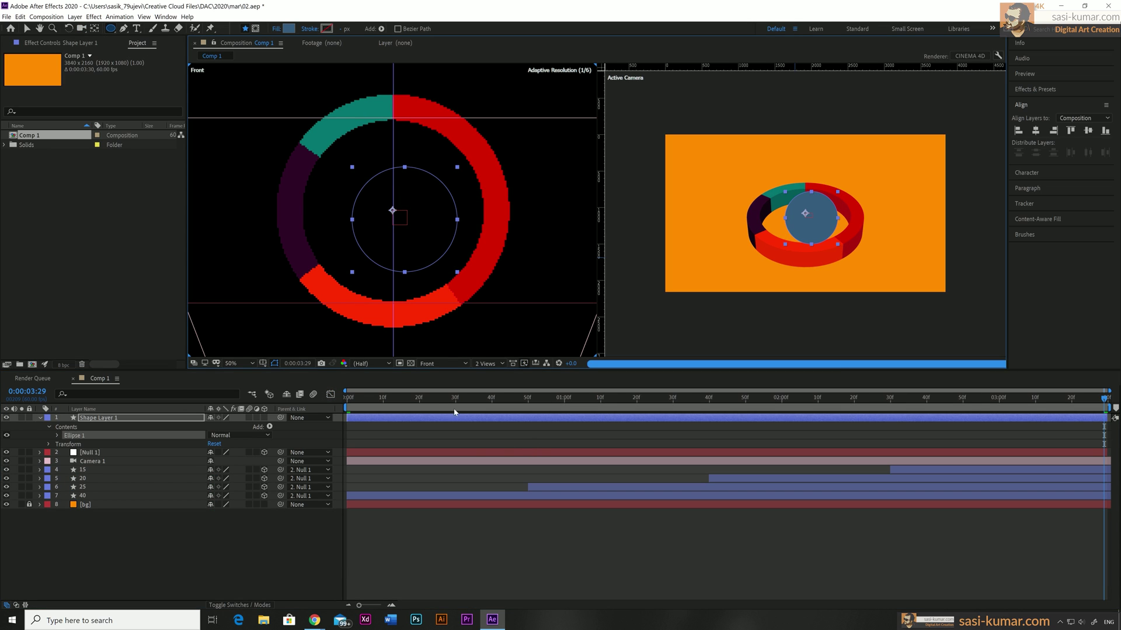
- Delete the Camera 1 layer and show the composition in a single Active Camera view
left_click(442, 363)
left_click(455, 379)
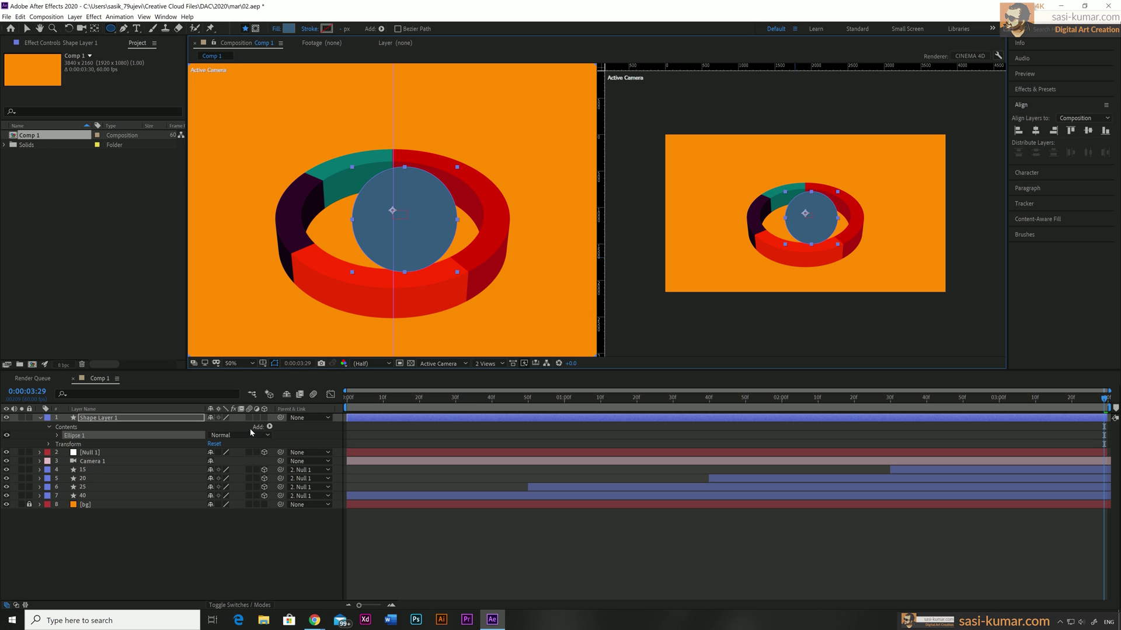
left_click(90, 461)
key("Delete")
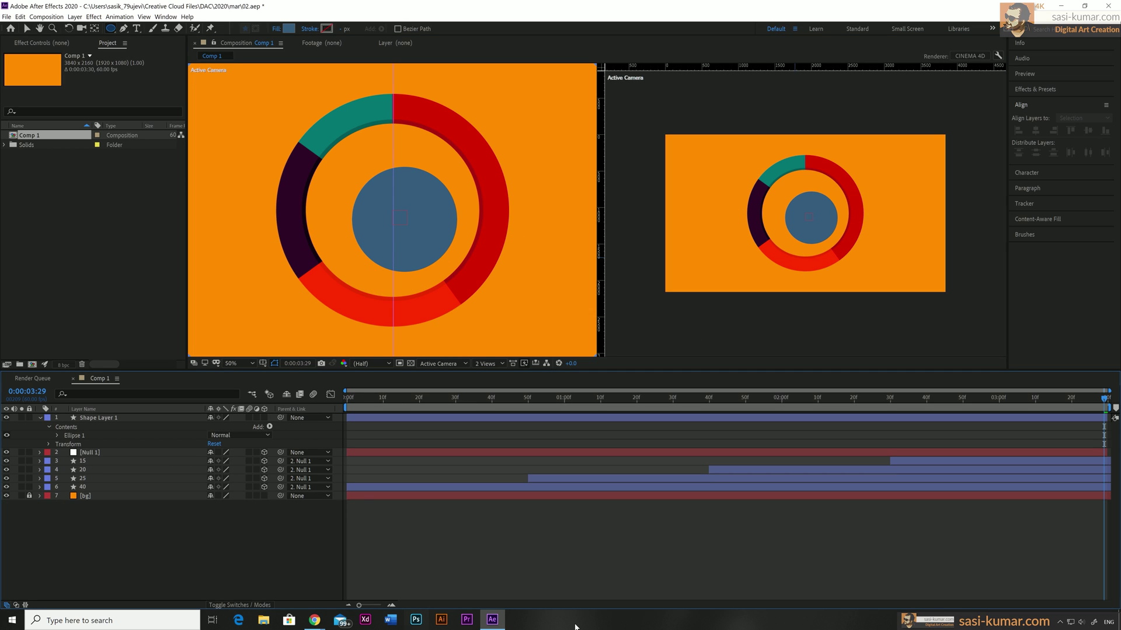
left_click(499, 364)
left_click(496, 377)
- Center the circle's anchor point and align the circle horizontally and vertically to the composition
key("v")
left_click(617, 229)
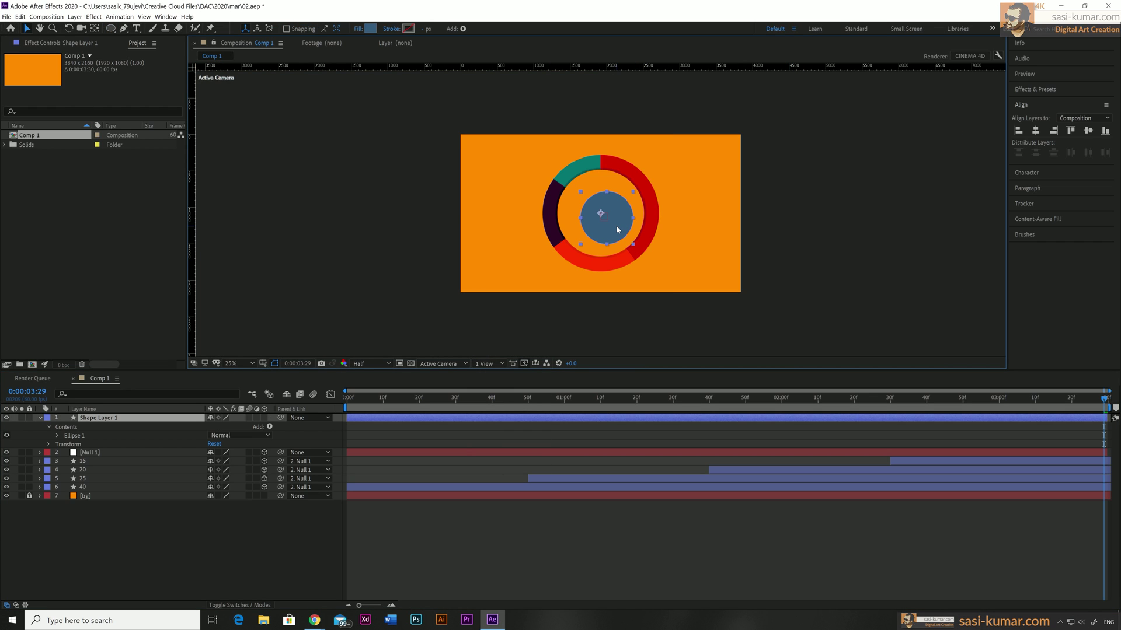
left_click(94, 28)
key("ctrl+alt+Home")
left_click(1035, 131)
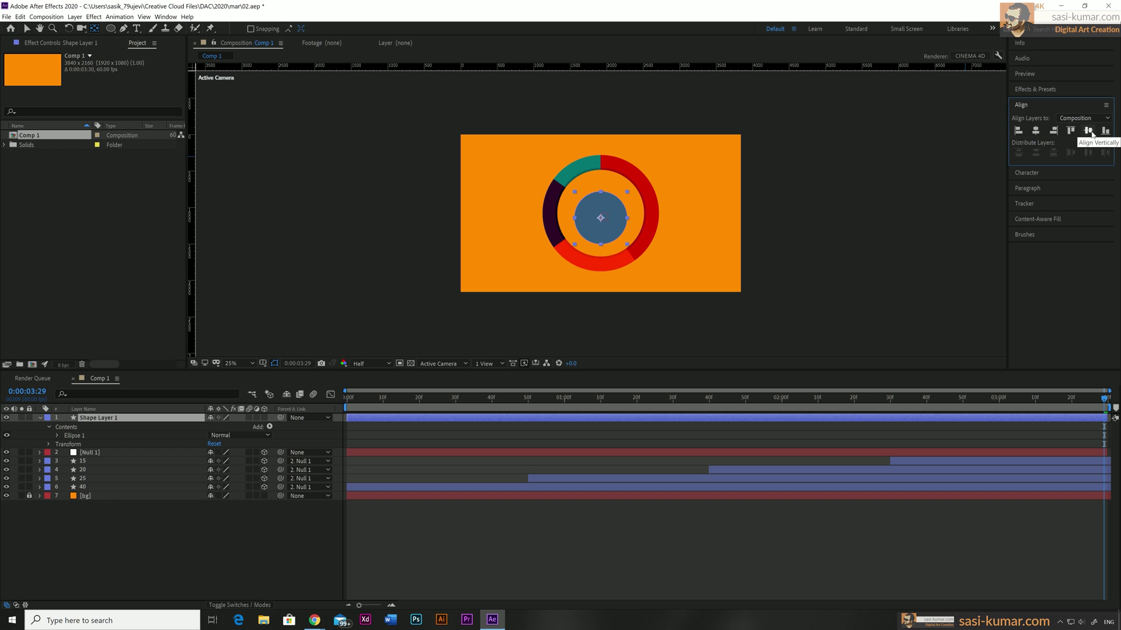
left_click(1088, 131)
- Enlarge the circle evenly from its center to meet the ring's inner edge and make Shape Layer 1 3D
key("period")
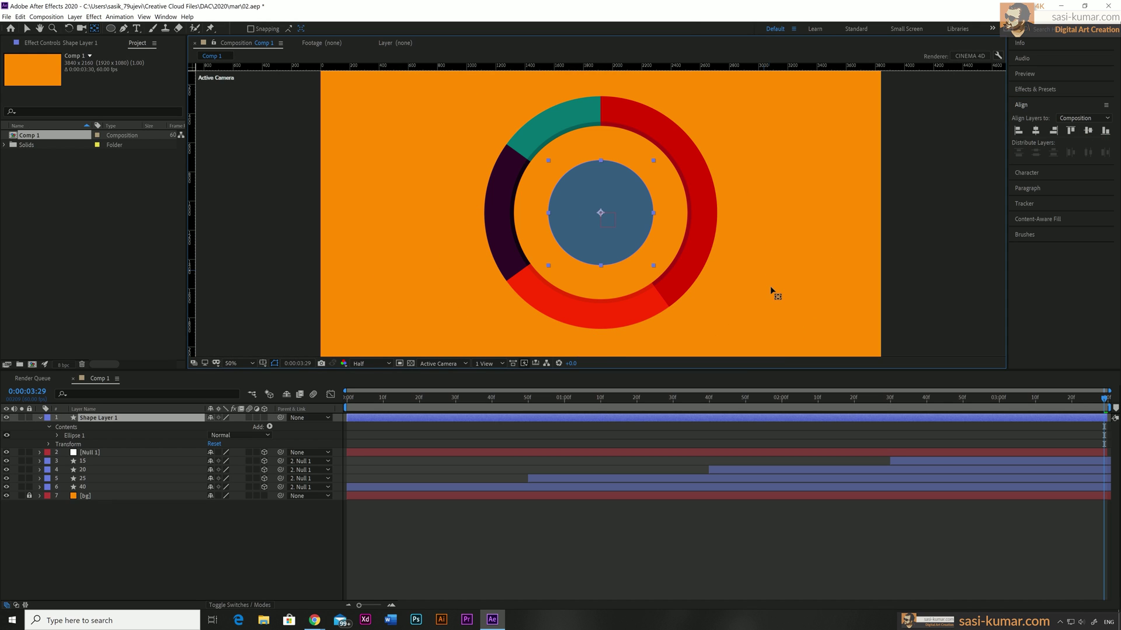
key("v")
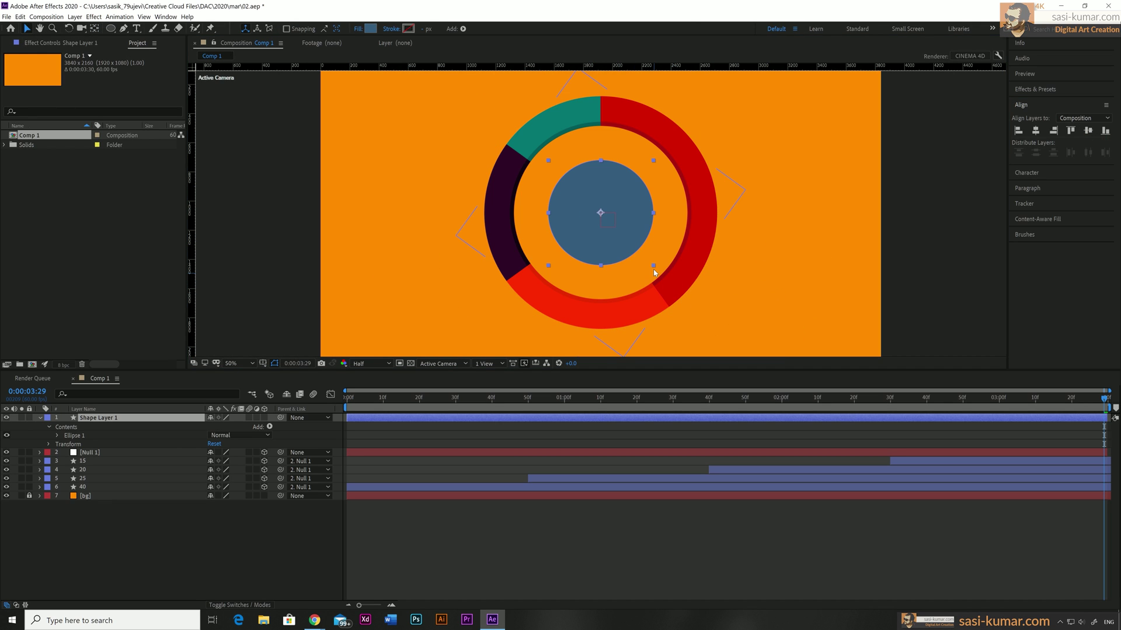
left_click_drag(654, 268, 689, 302)
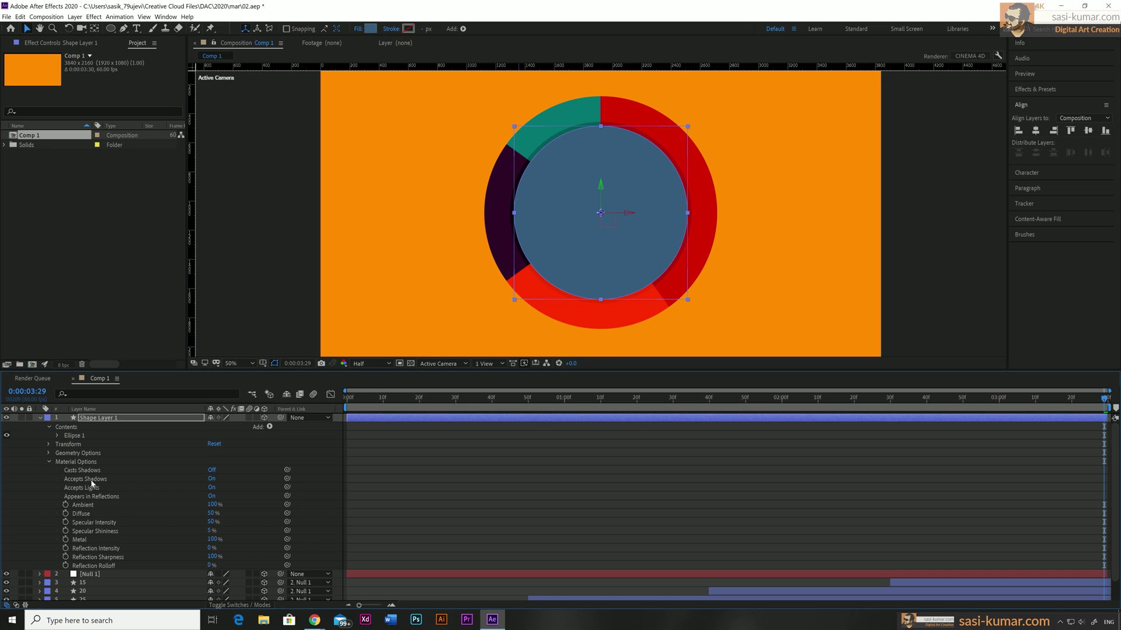
- Keyframe the circle's Extrusion Depth from 0 at the first frame to 50 at 0:00:00:50
left_click(49, 453)
left_click(187, 488)
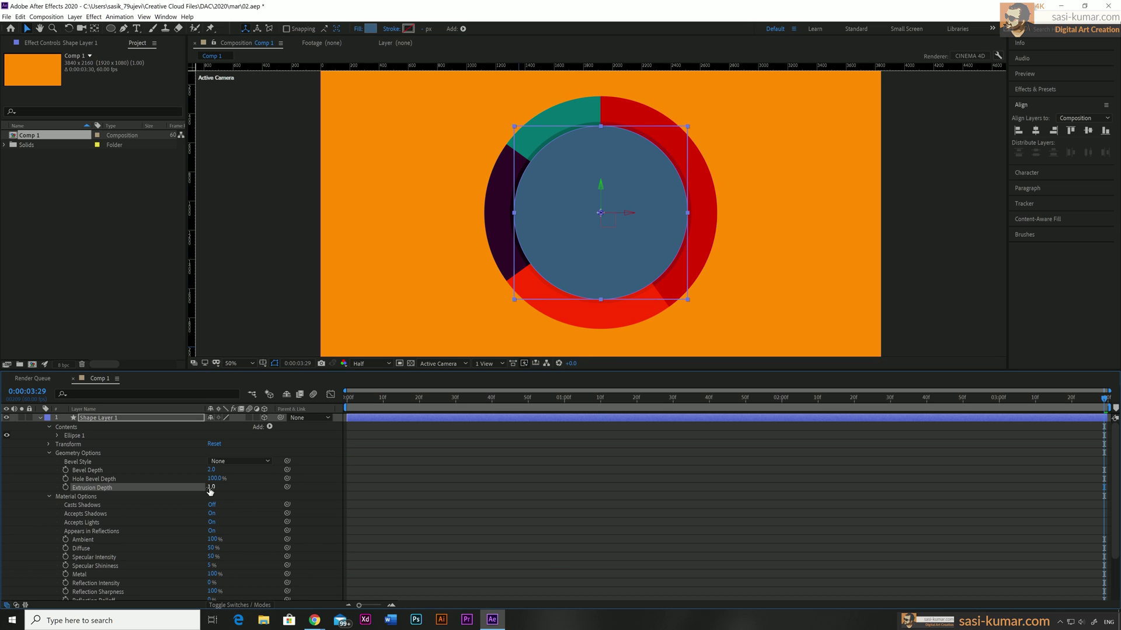
key("Home")
left_click(65, 488)
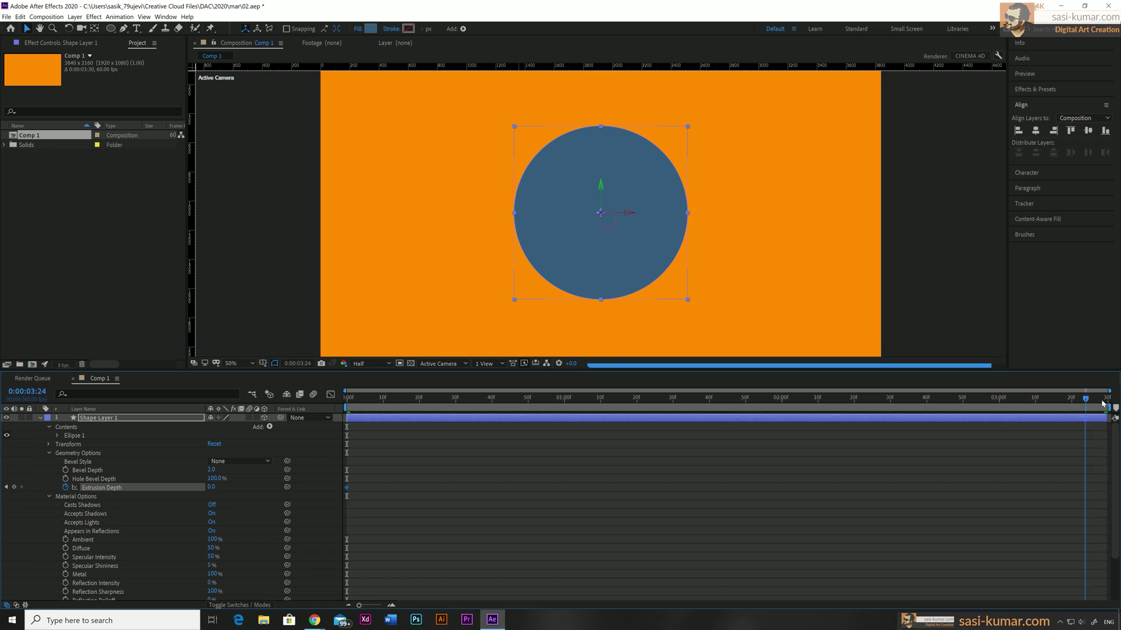
left_click_drag(348, 398, 529, 411)
left_click(211, 487)
type("50")
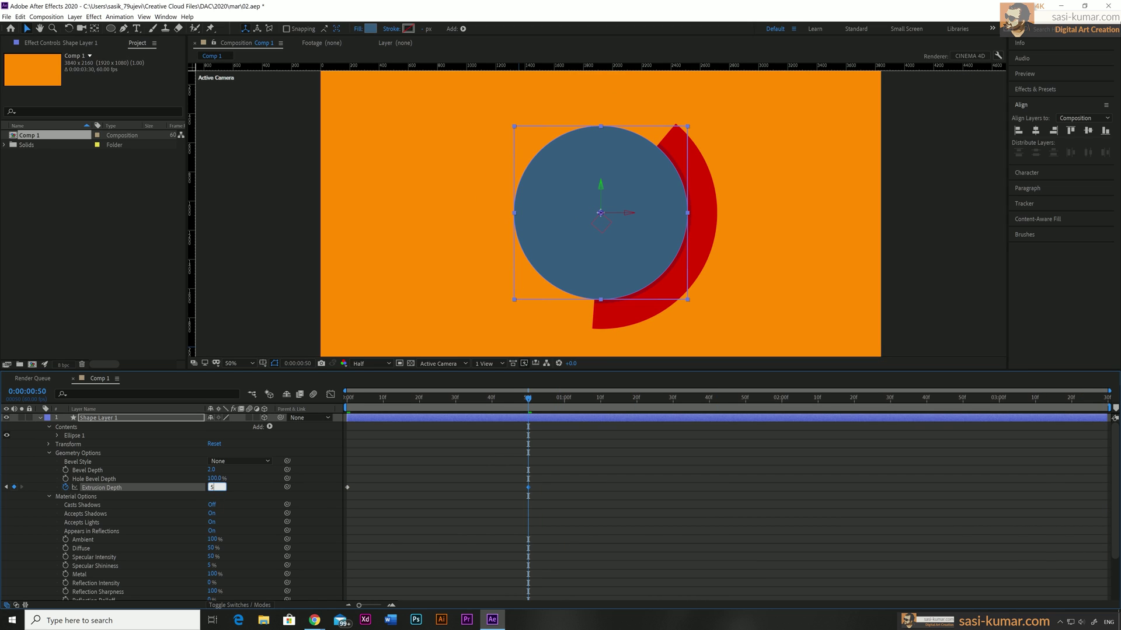
key("Return")
- Change the center circle's fill color to the very light blue E8F2FB
left_click(58, 435)
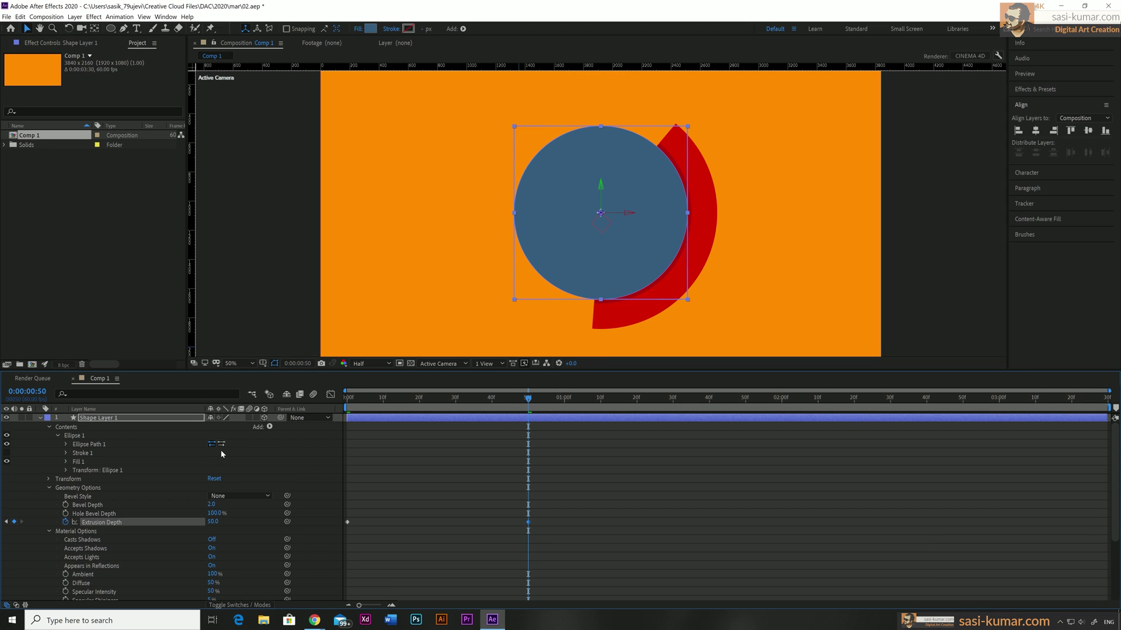
left_click(66, 461)
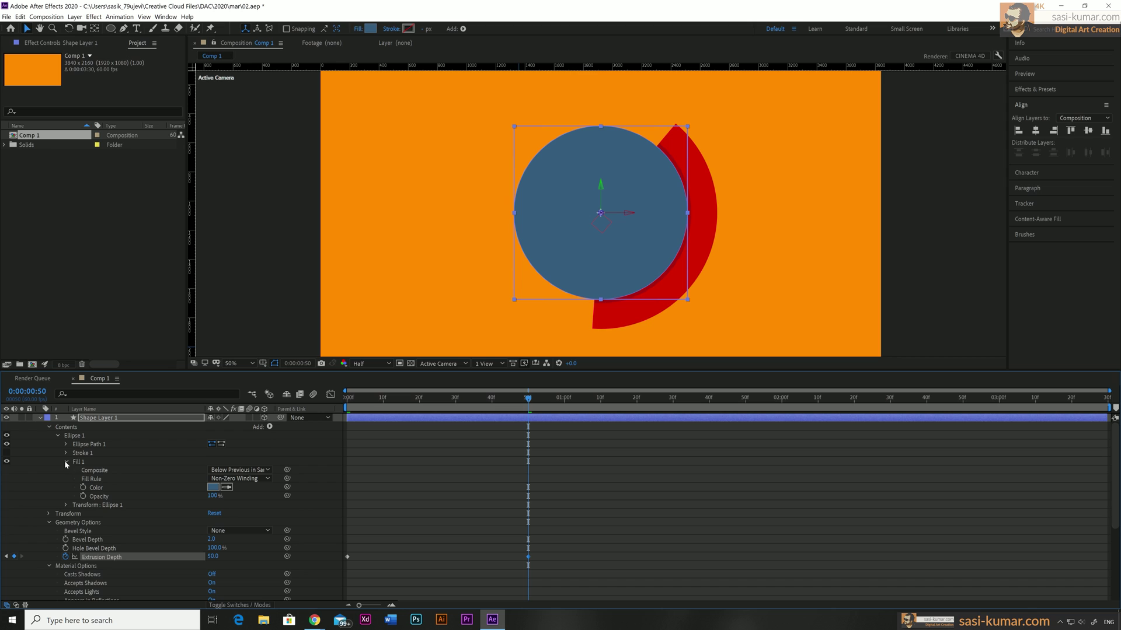
left_click(214, 488)
left_click_drag(520, 232, 470, 215)
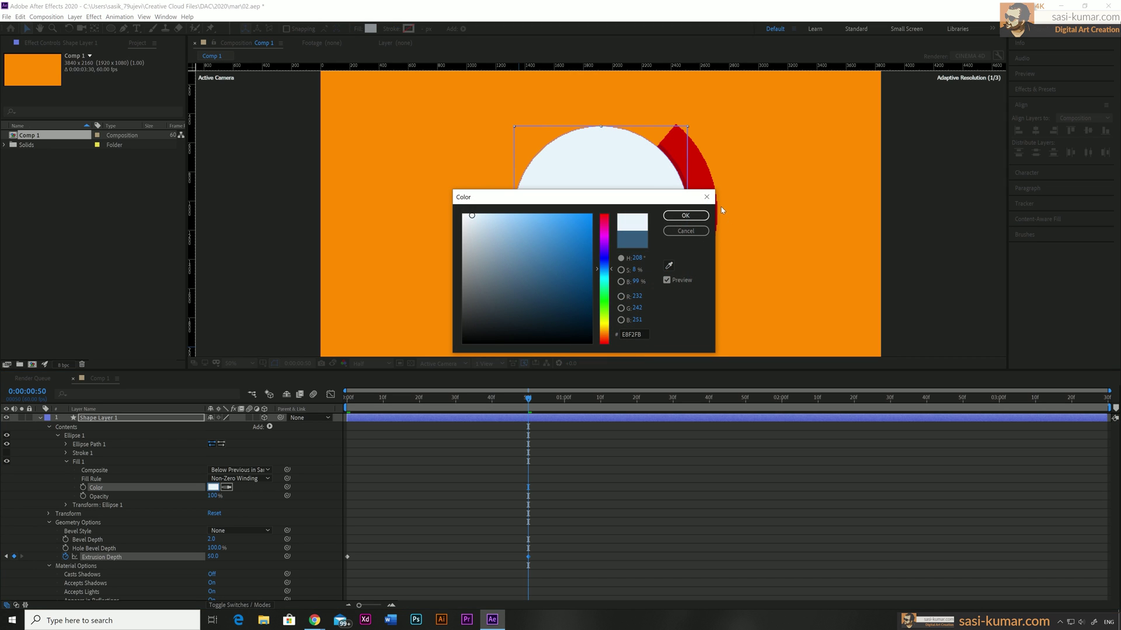
left_click(686, 215)
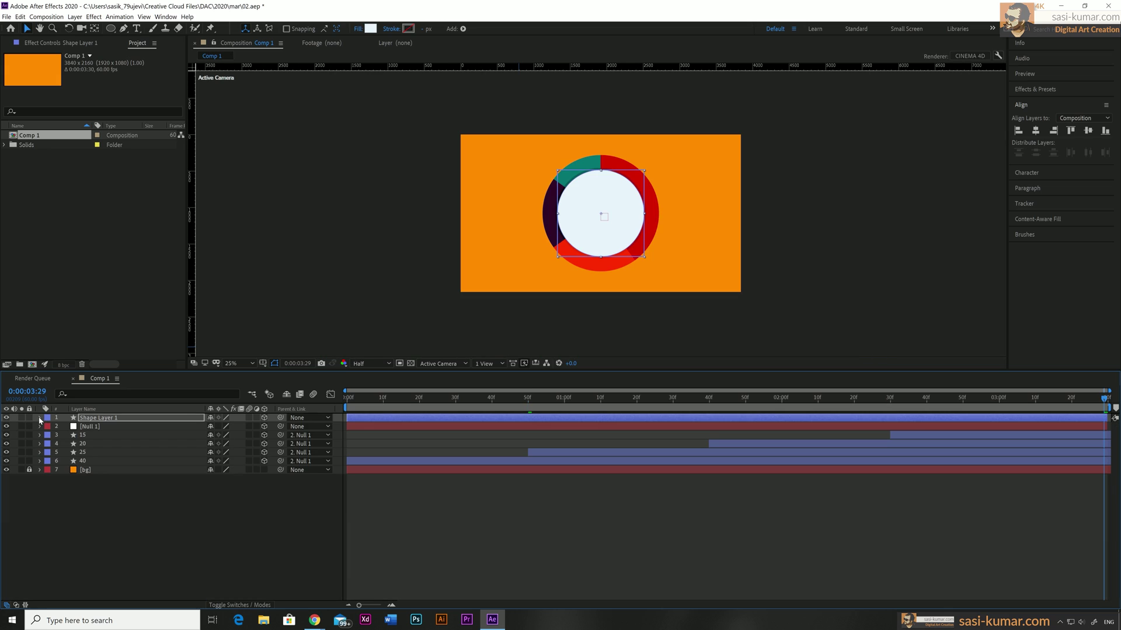
- Move Shape Layer 1 below Null 1 in the layer stack and parent it to Null 1
left_click(415, 524)
left_click(456, 417)
key("ctrl+bracketleft")
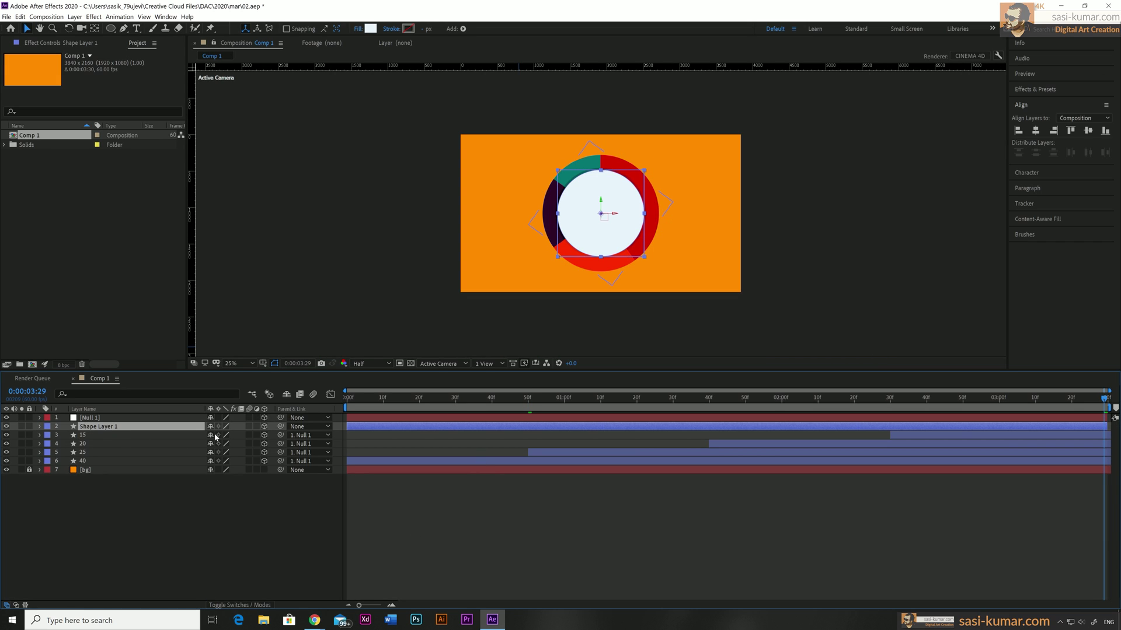
left_click_drag(280, 426, 146, 418)
left_click(442, 497)
- Add a new camera to the composition, accepting the offered camera settings
right_click(213, 438)
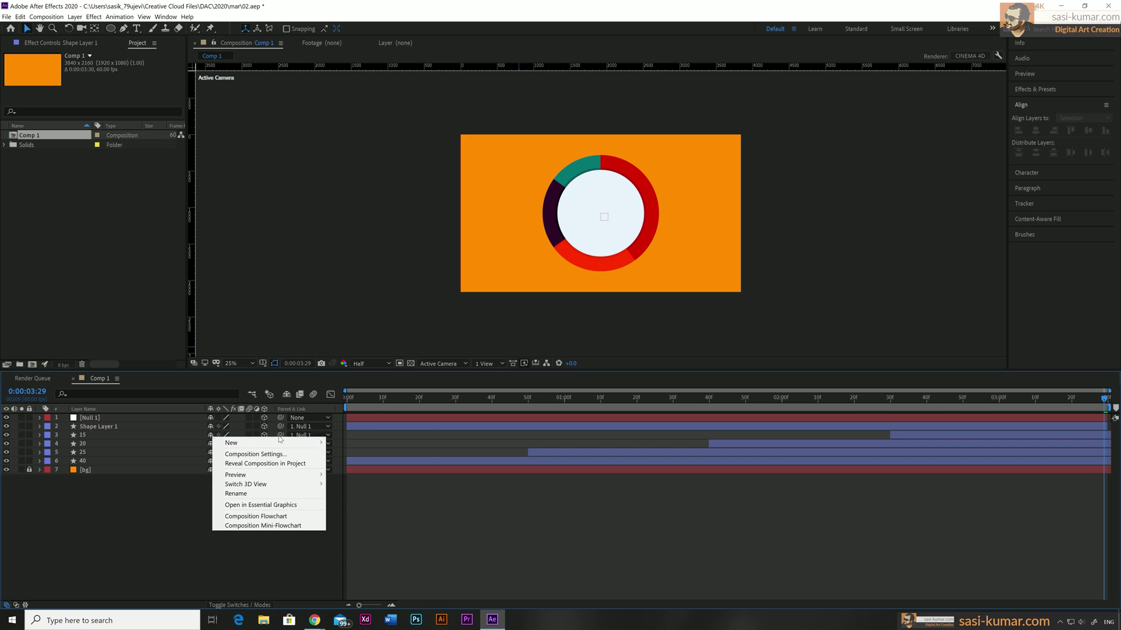
mouse_move(233, 439)
left_click(349, 482)
left_click(758, 474)
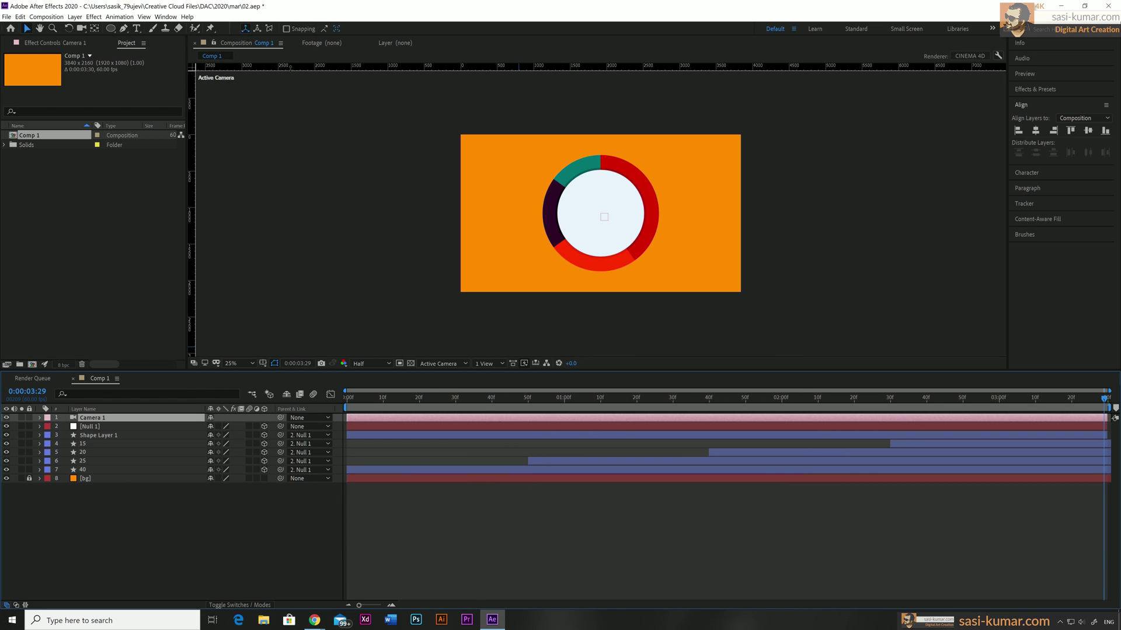
- Orbit Camera 1 to a low tilted angle that shows the ring's extruded front sides
left_click(87, 27)
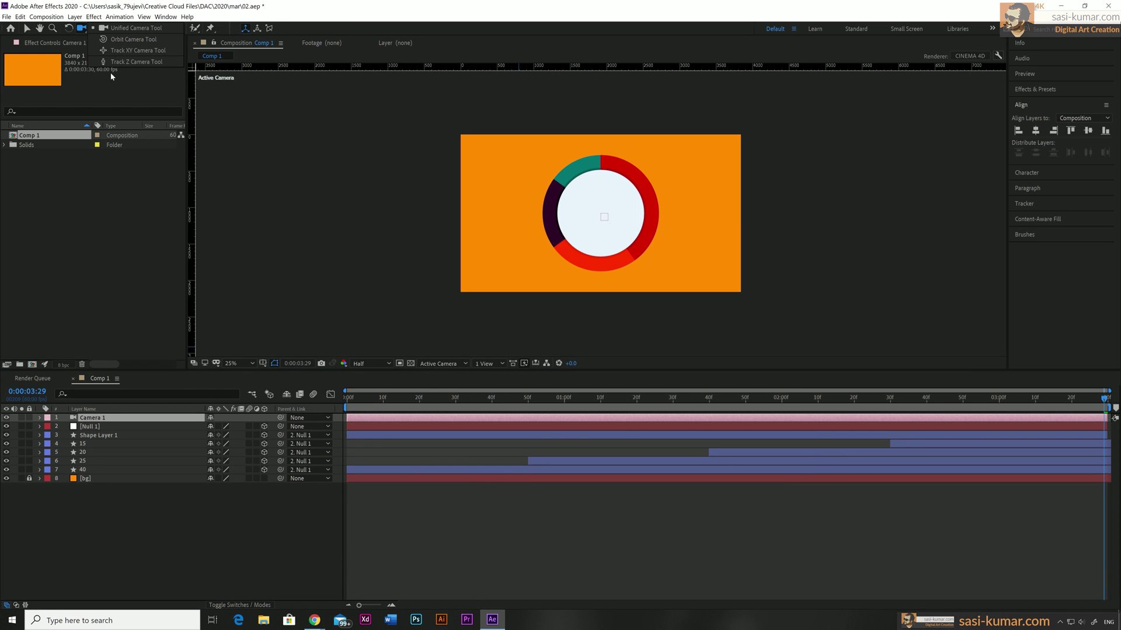
left_click(136, 61)
mouse_move(587, 236)
left_mouse_down()
mouse_move(591, 210)
mouse_move(575, 241)
mouse_move(606, 236)
left_mouse_up()
key("c")
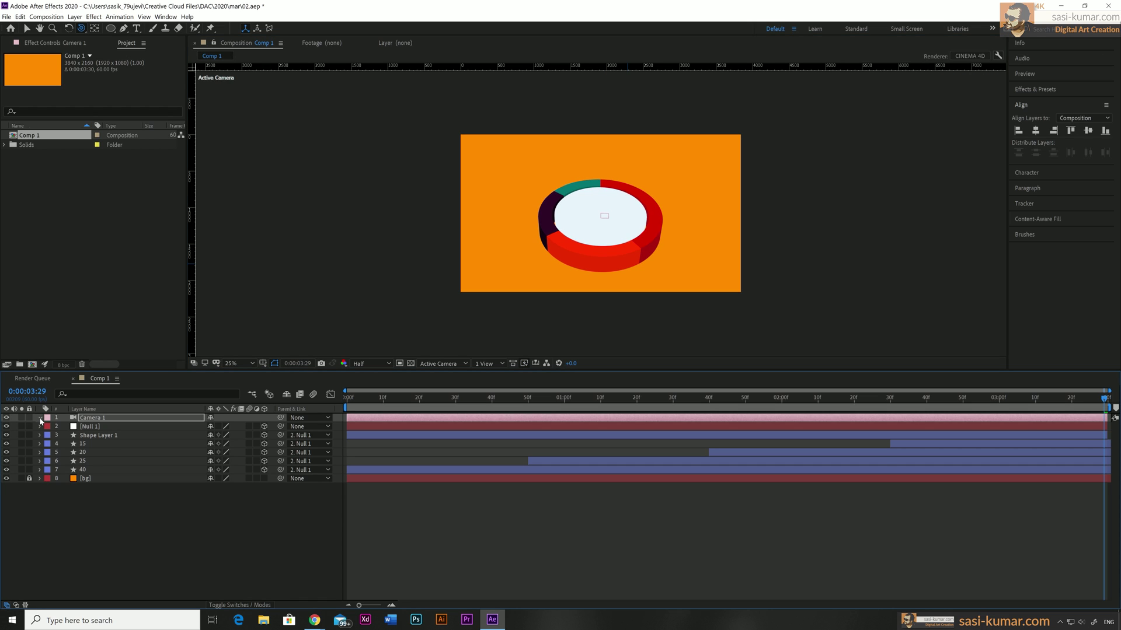
- Add keyframes for Camera 1's Point of Interest and Position at 0:00:03:29
left_click(40, 418)
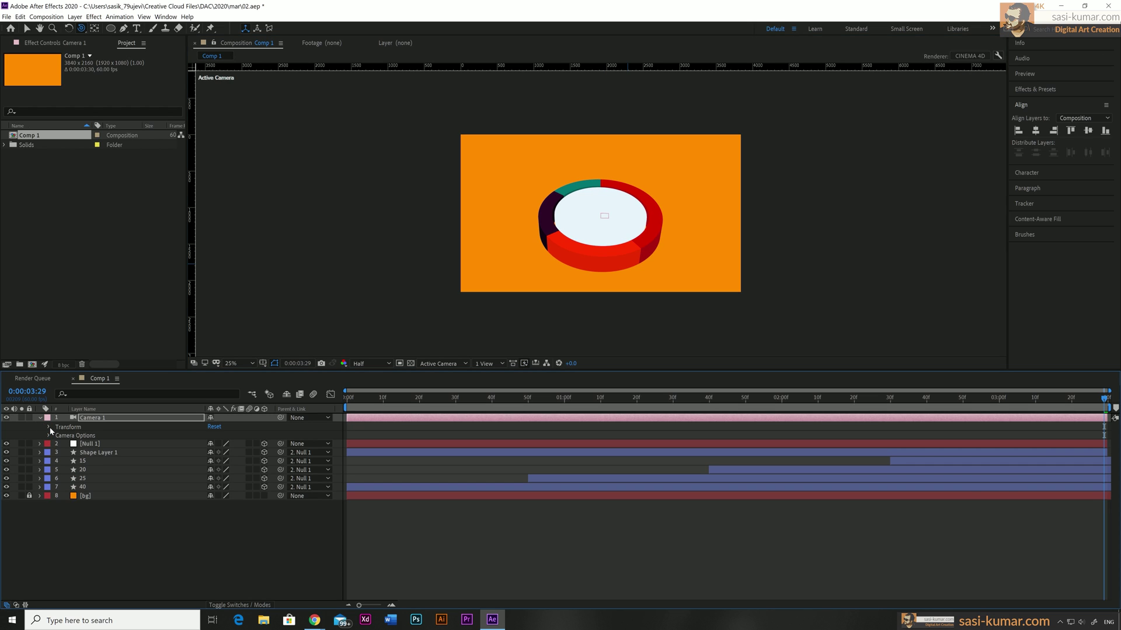
left_click(49, 427)
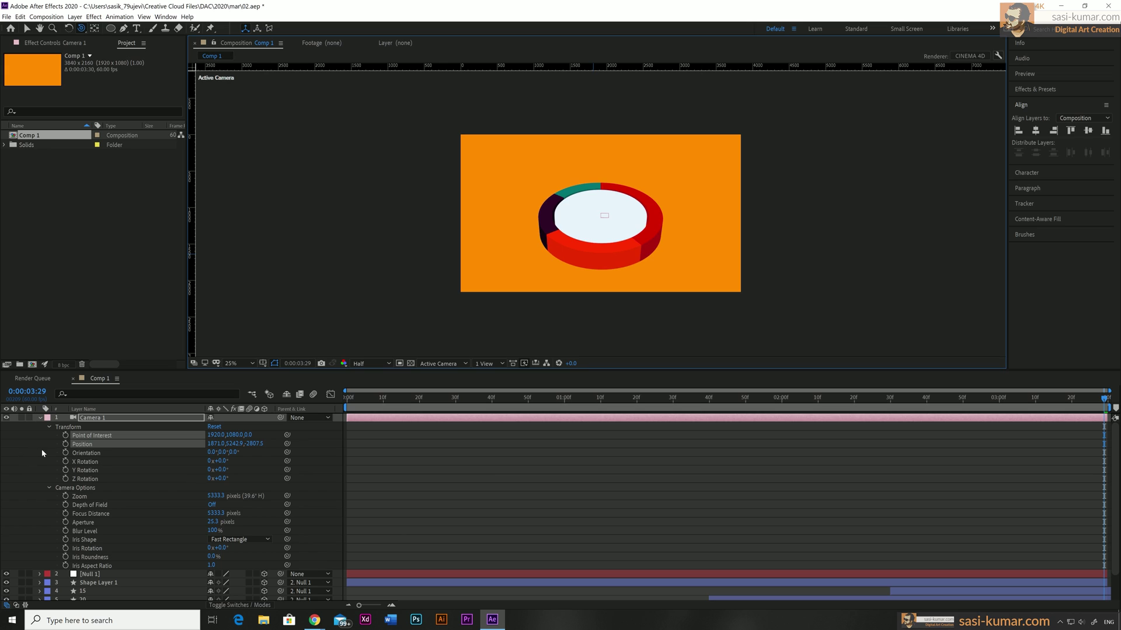
left_click(66, 444)
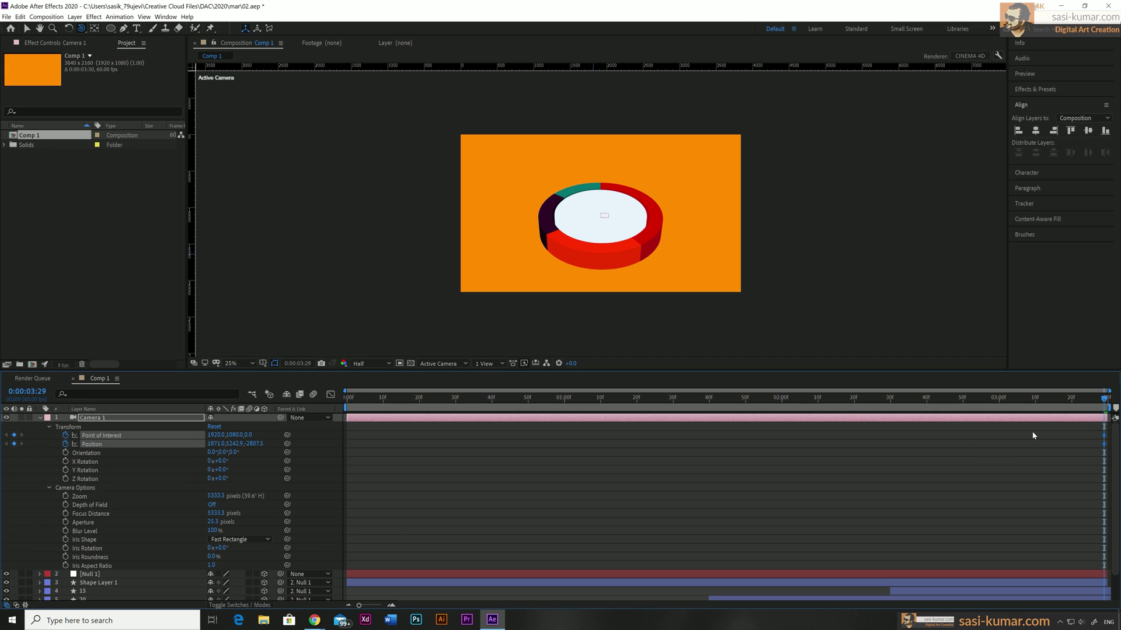
- At the first frame, orbit Camera 1 to a steeper view from above and pull it back so the circle appears smaller
left_click_drag(1084, 406, 265, 436)
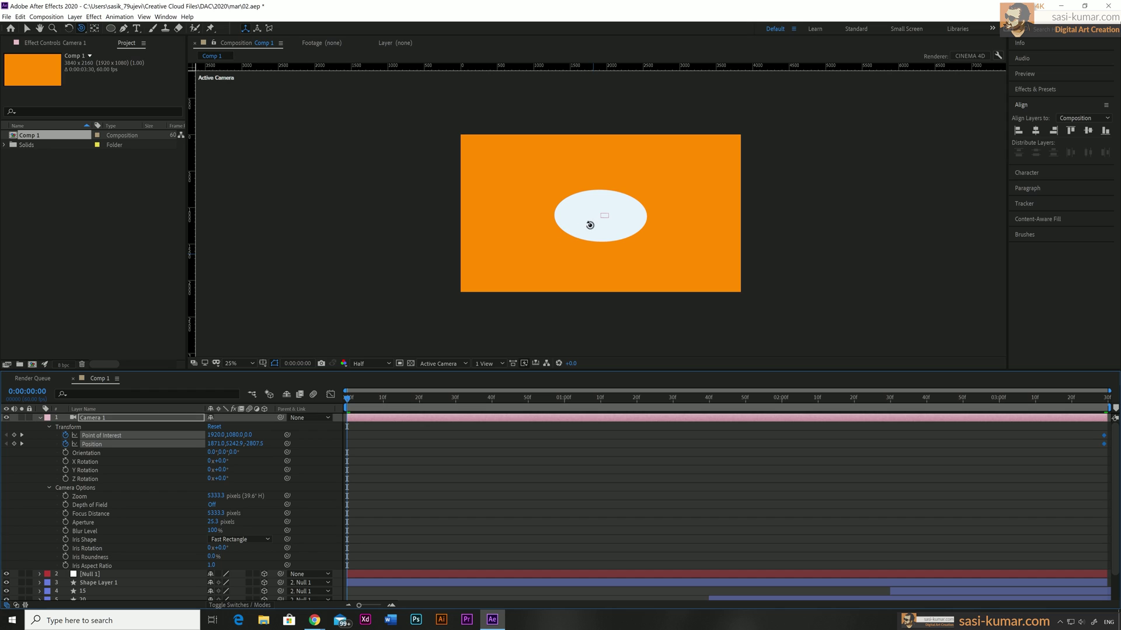
left_click_drag(595, 216, 595, 218)
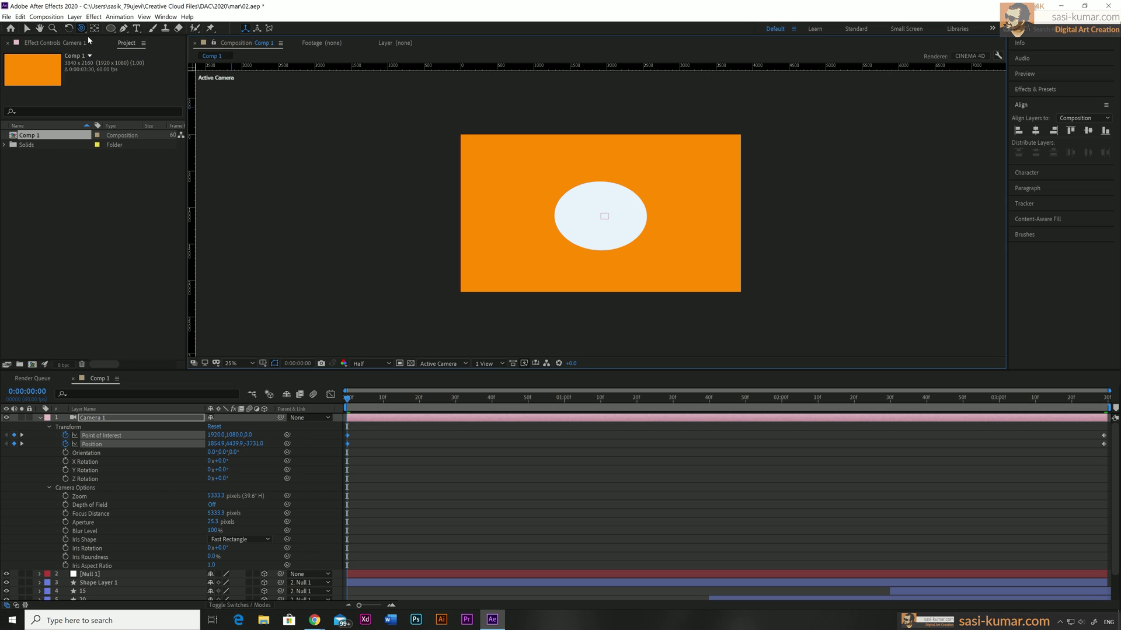
left_click_drag(85, 32, 114, 63)
left_click_drag(606, 201, 604, 241)
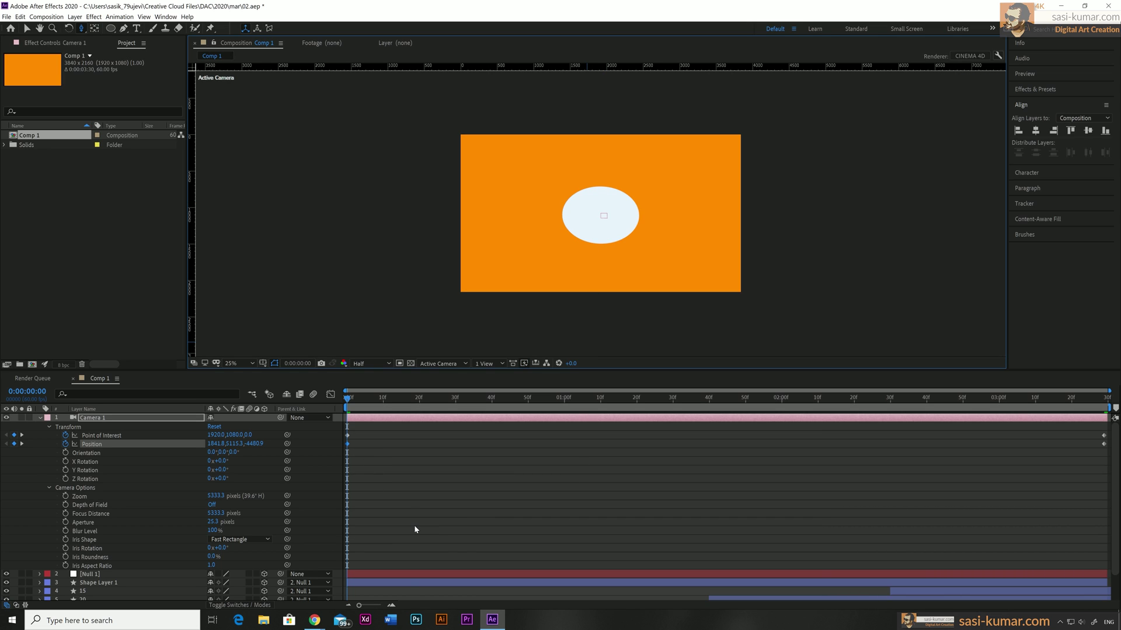
- Select Camera 1's Point of Interest and Position keyframes at the start and end of the timeline and preview the animation
left_click_drag(384, 481, 344, 428)
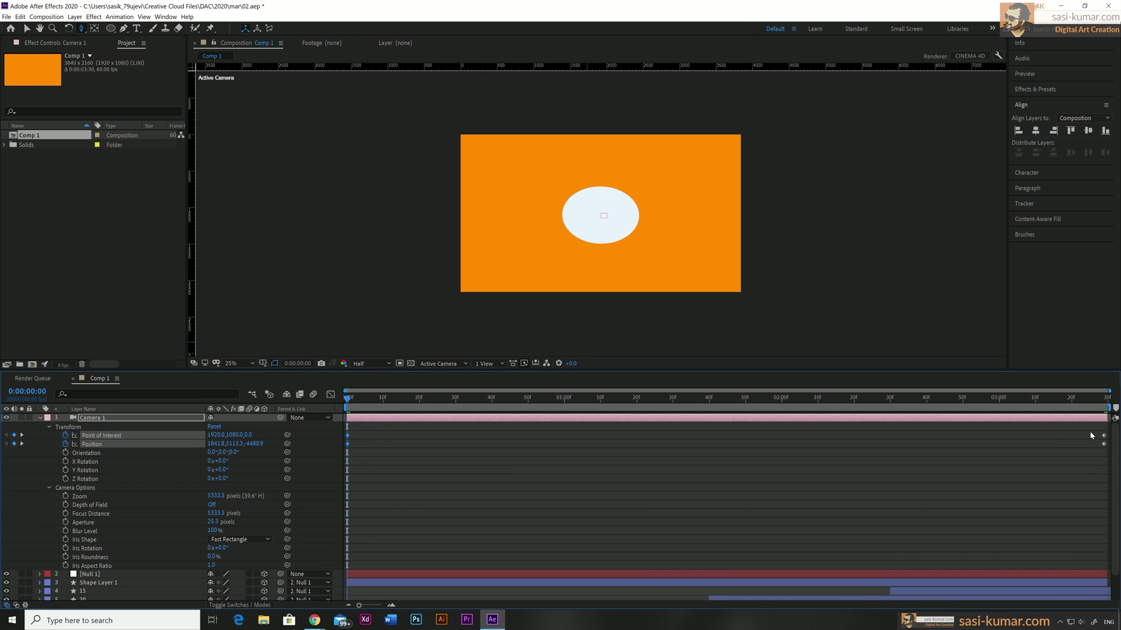
left_click_drag(1089, 429, 1112, 456)
key("space")
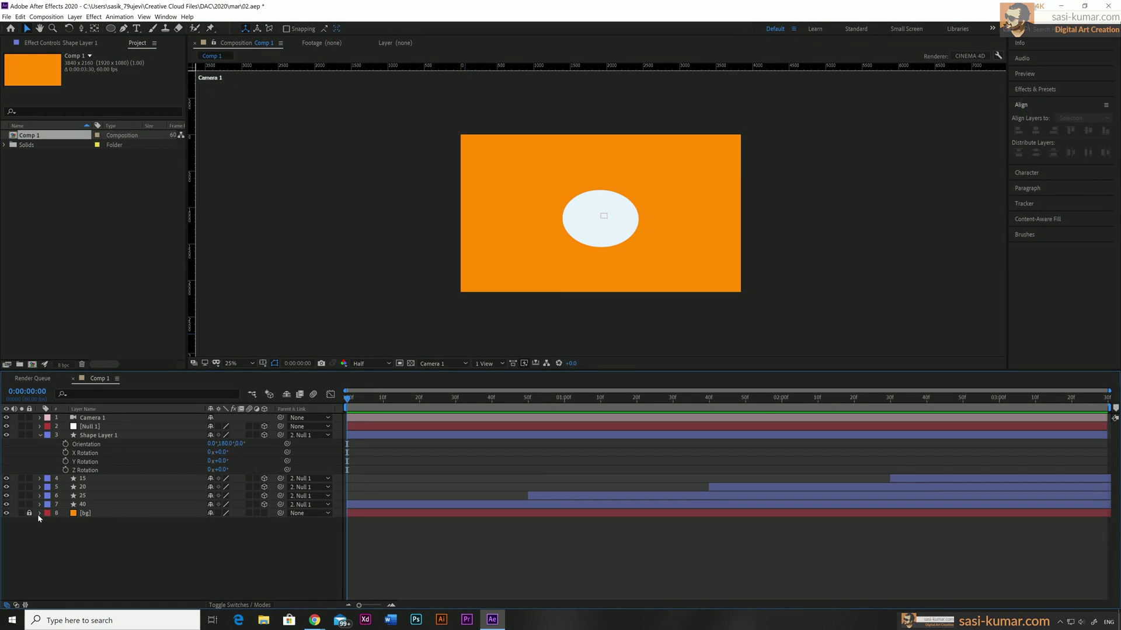
- Unlock the bg layer, make it 3D and preview the camera animation
left_click(30, 514)
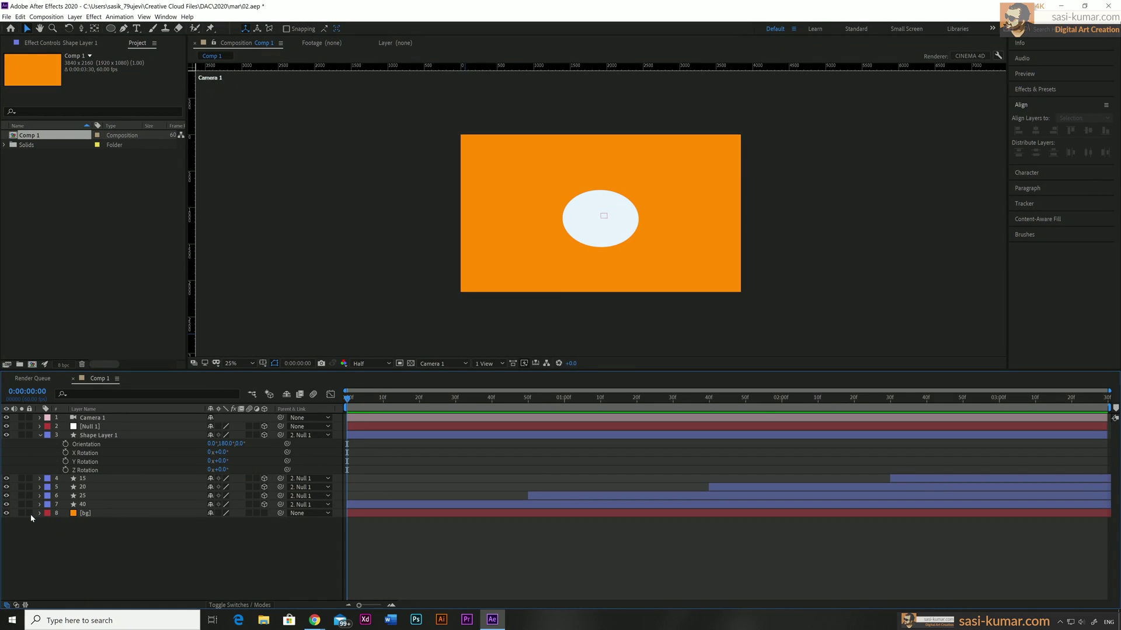
left_click(265, 513)
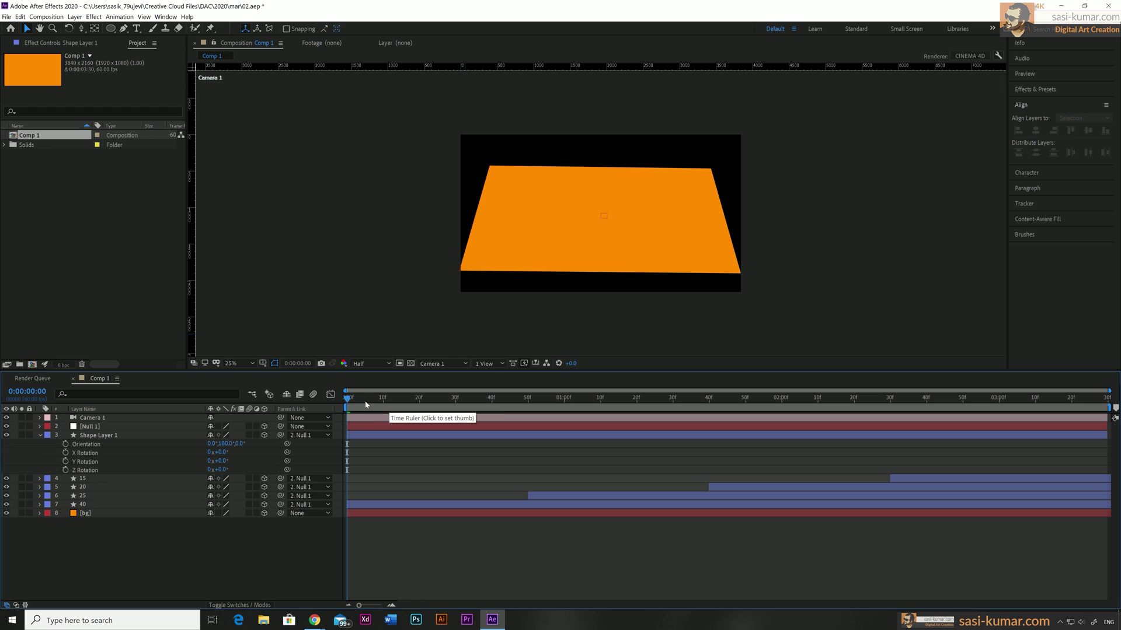
key("space")
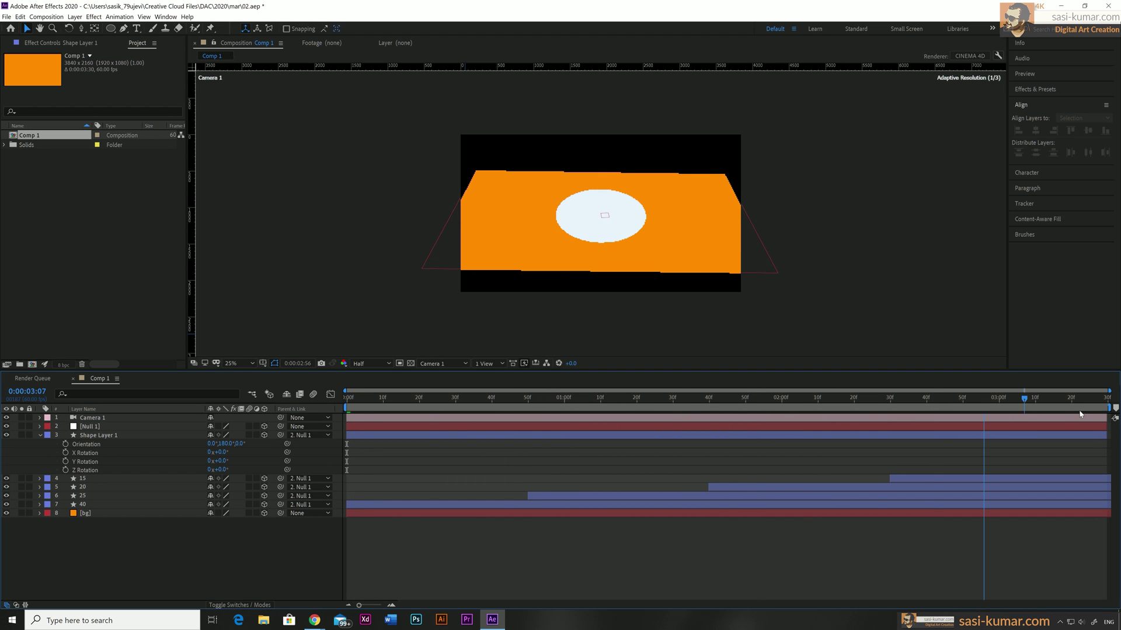
left_click_drag(1095, 410, 232, 415)
key("space")
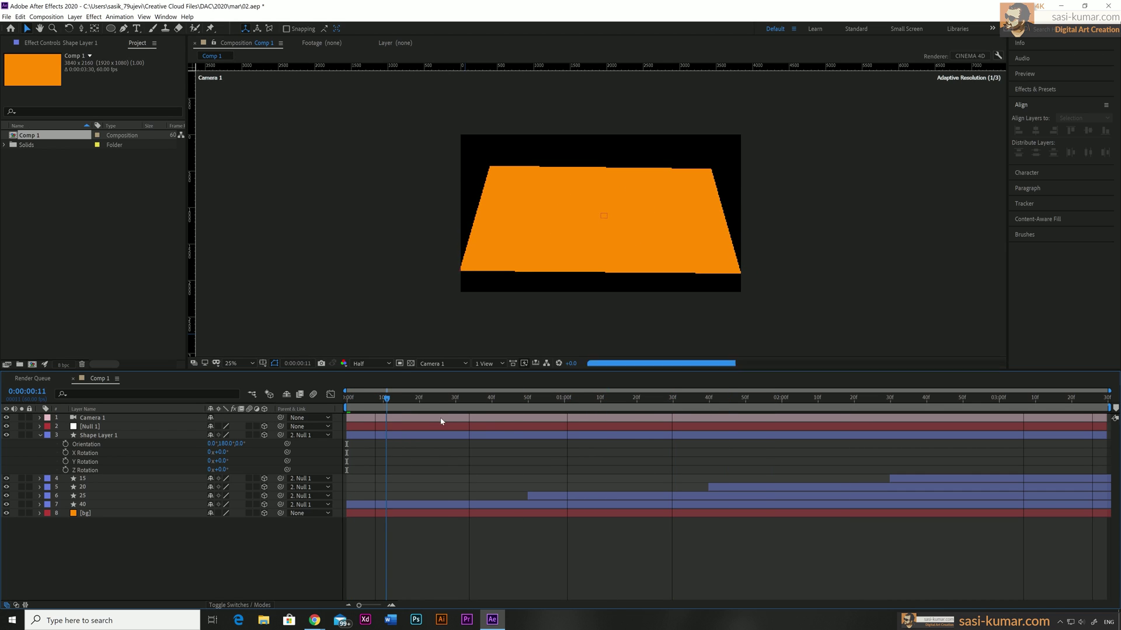
- Apply the Generate Grid effect to the bg layer with its blending mode set to Add
left_click(85, 513)
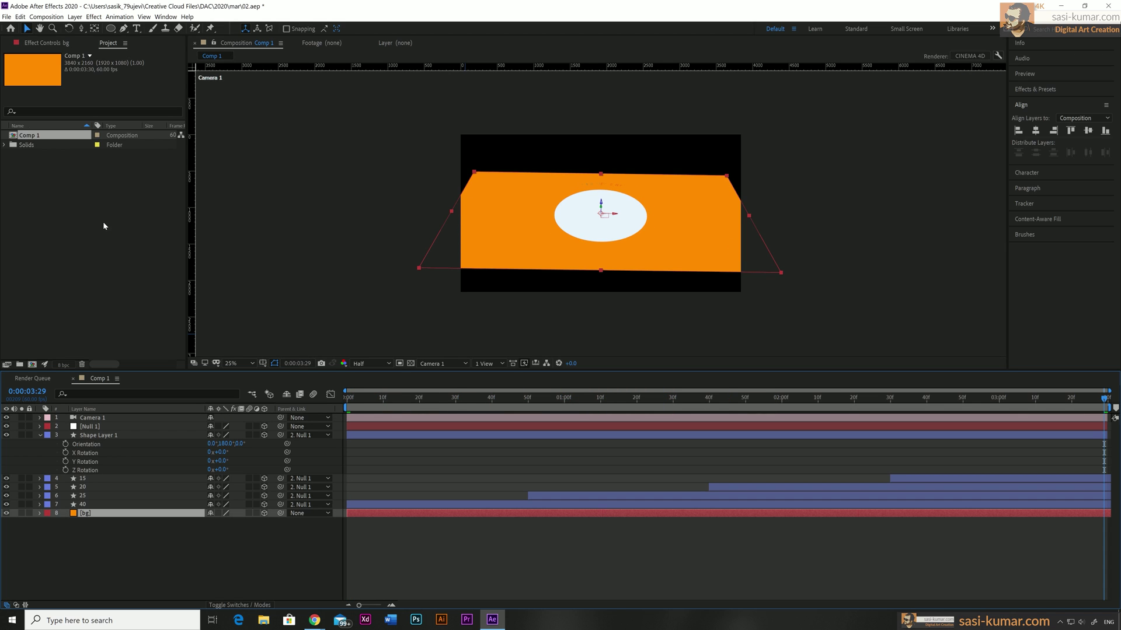
left_click(58, 44)
right_click(83, 151)
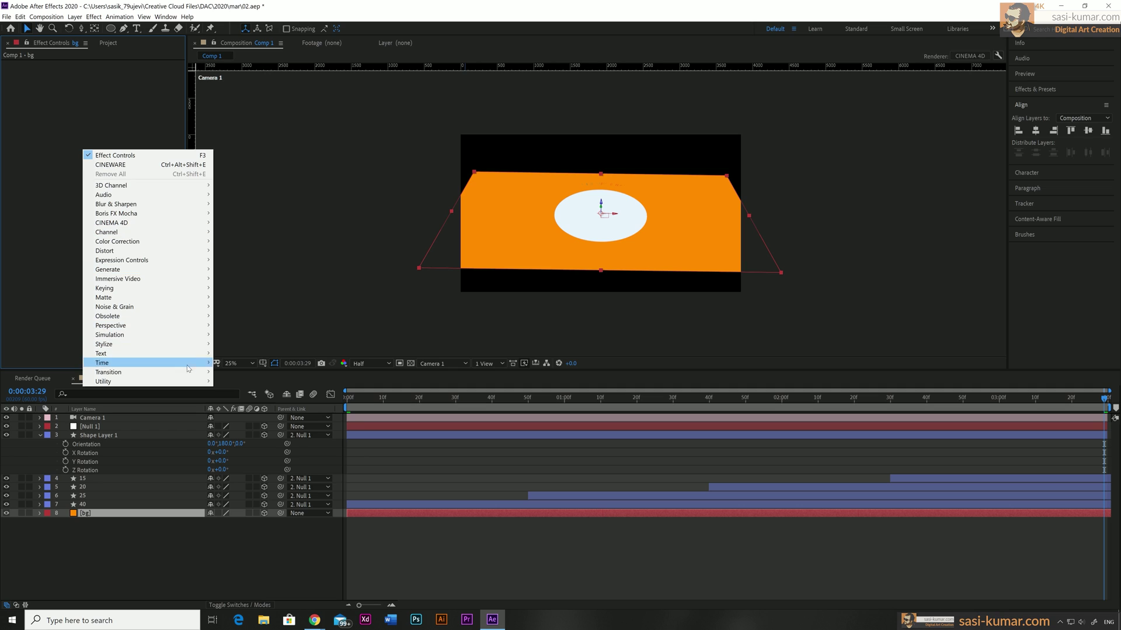
mouse_move(194, 269)
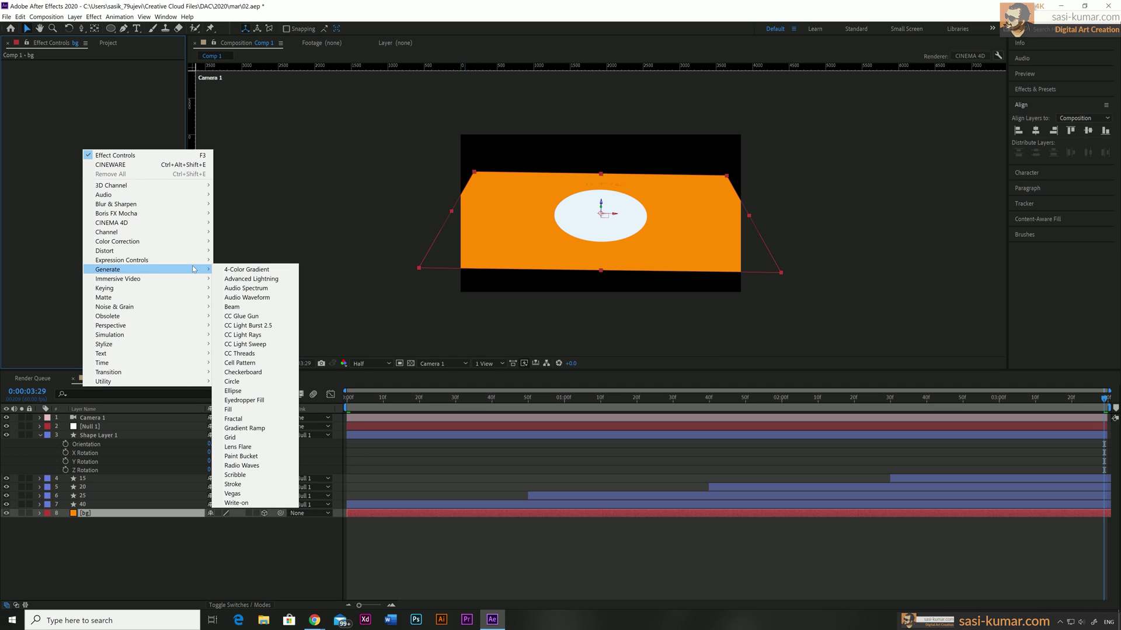
left_click(272, 438)
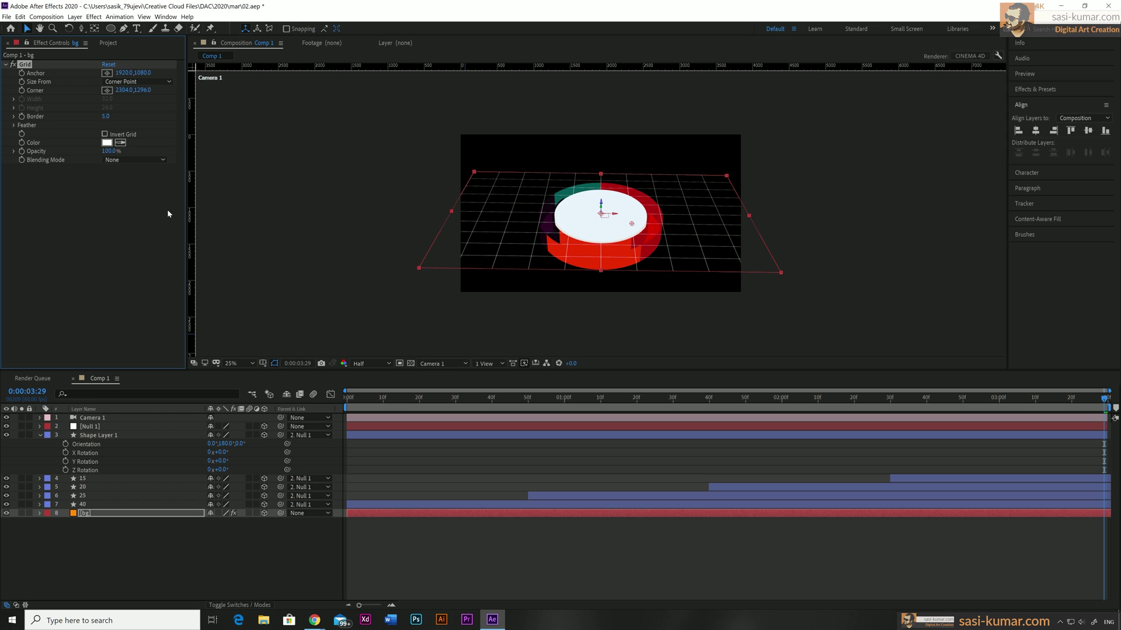
left_click(152, 160)
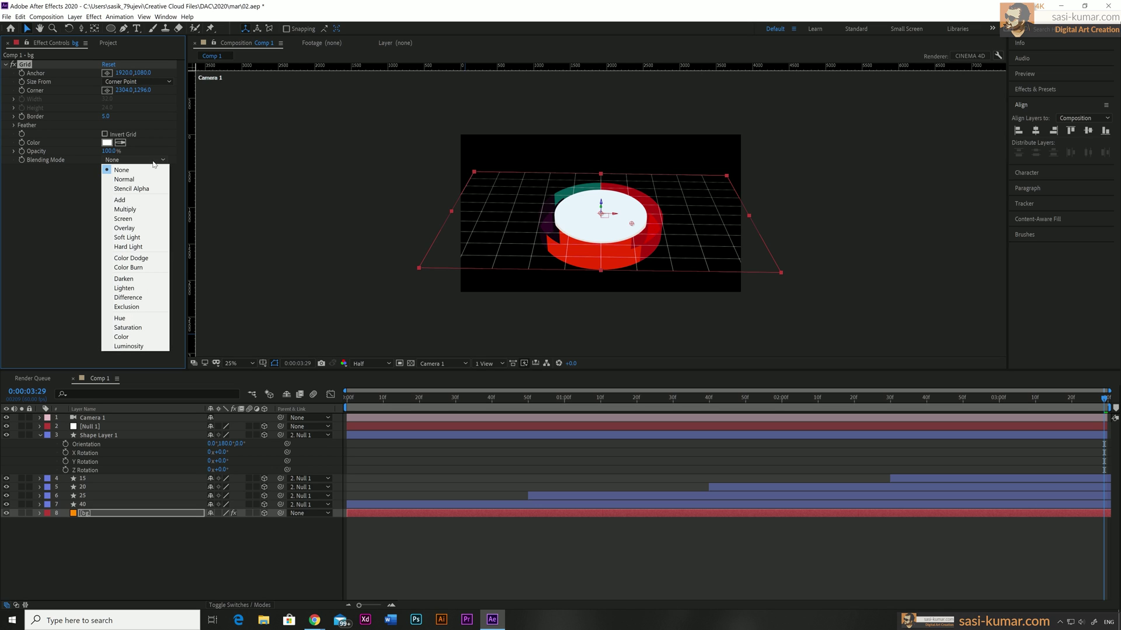
left_click(146, 200)
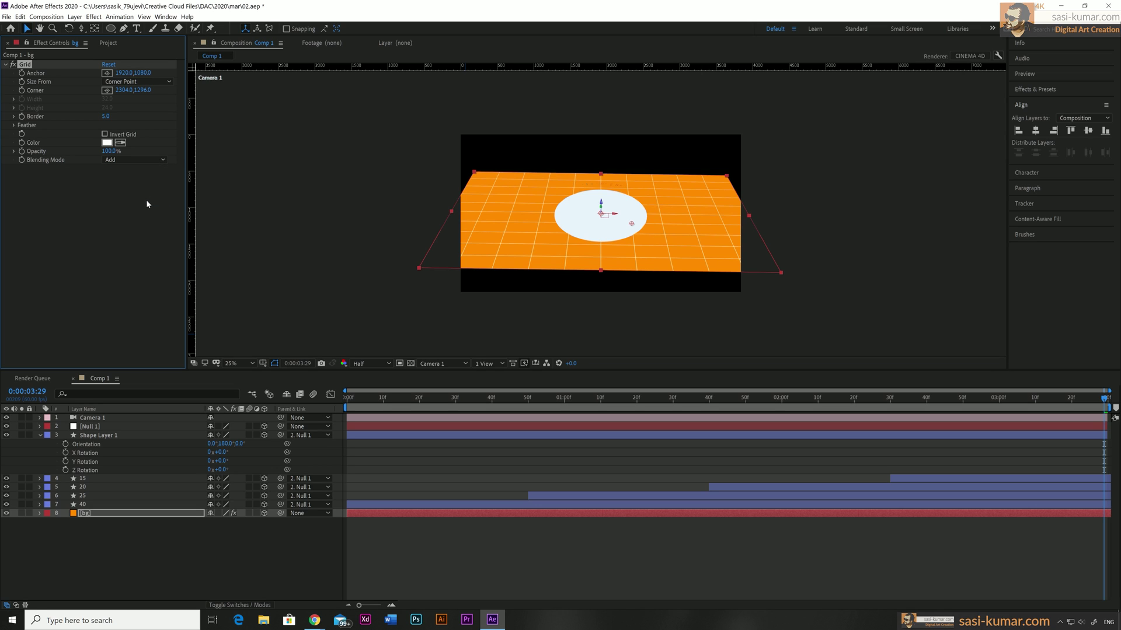
- Scale the bg layer up to 237% so it fills the camera view
key("s")
left_click_drag(222, 522, 245, 522)
mouse_move(328, 524)
left_mouse_down()
mouse_move(310, 530)
mouse_move(334, 533)
left_mouse_up()
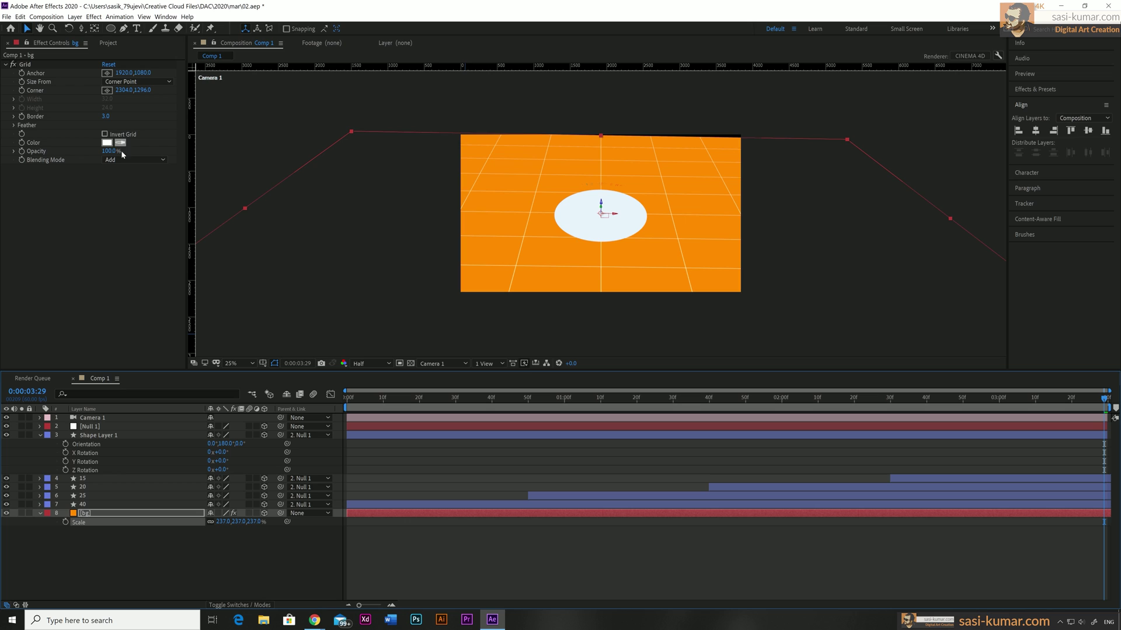
- Set the grid's Border to 1 and its Size From option to Width & Height Sliders
left_click(106, 116)
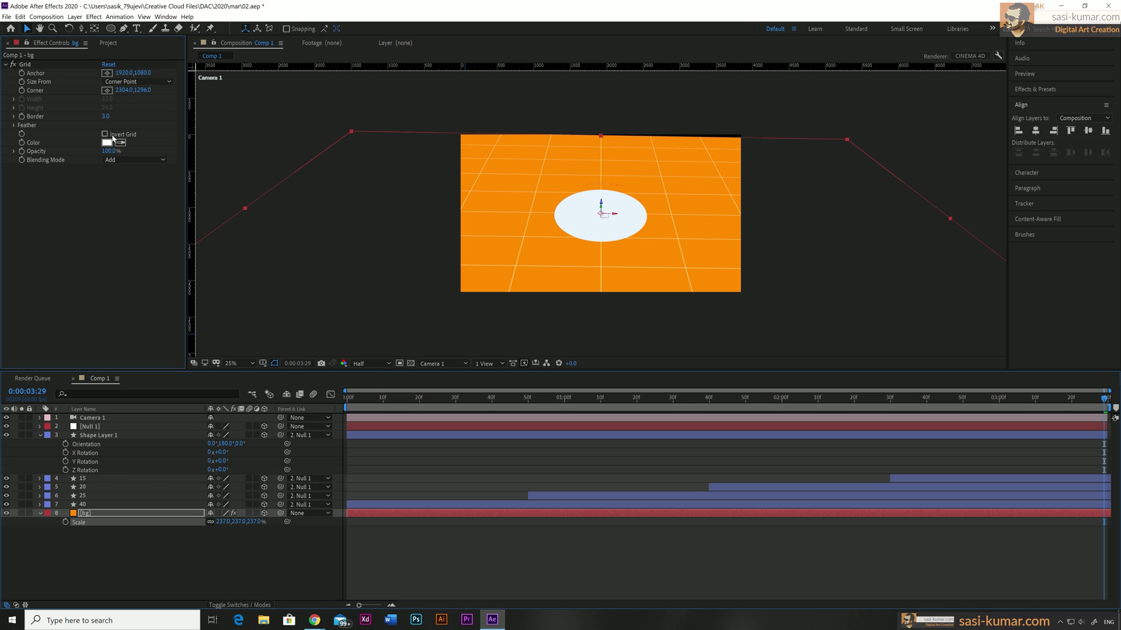
key("Return")
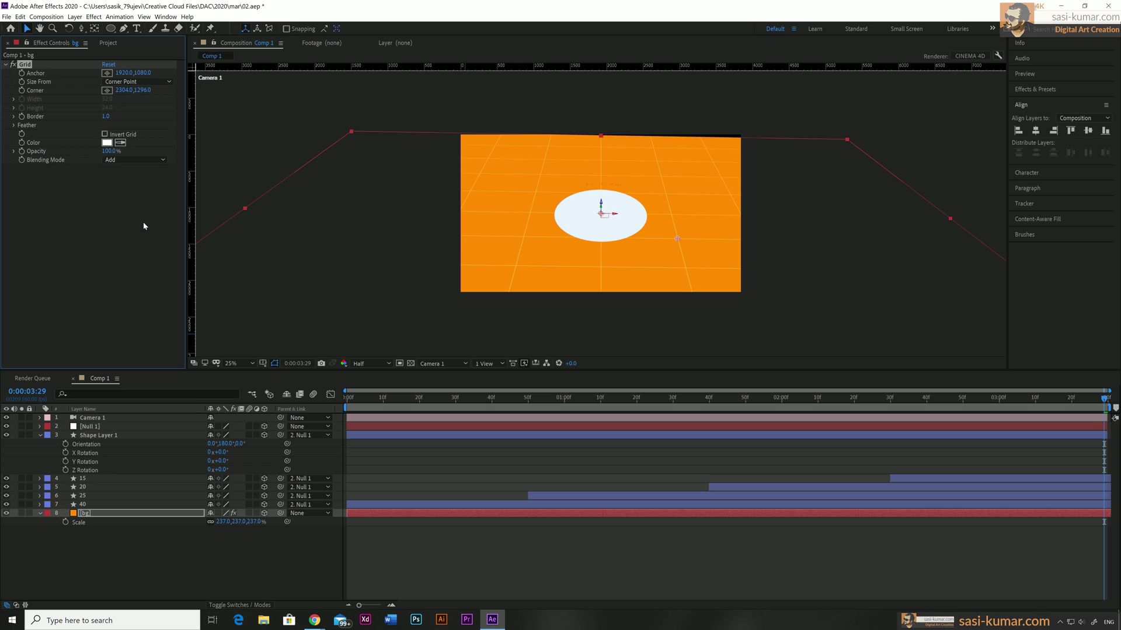
left_click(163, 83)
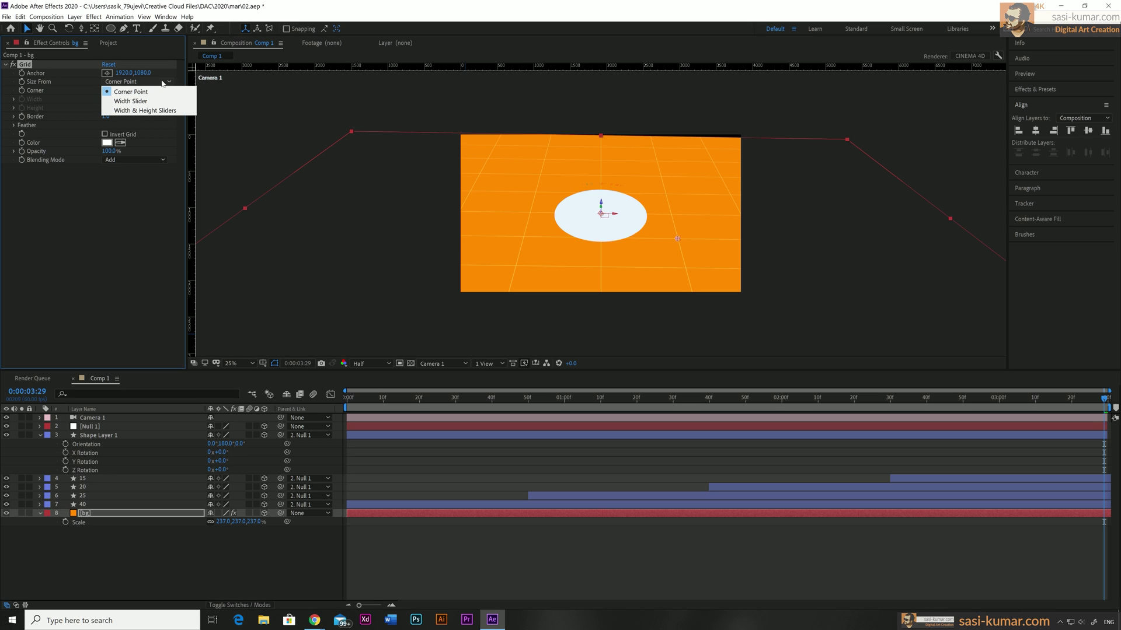
left_click(159, 111)
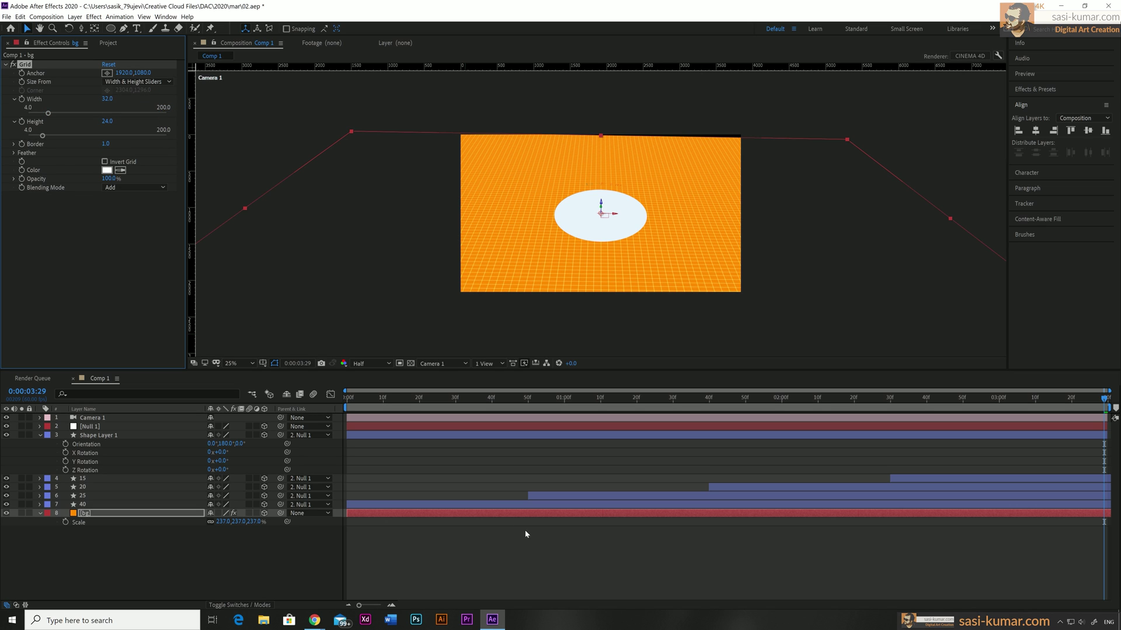
- Switch the composition to the Left view at the last frame, 0:00:03:29, magnified to 100% around the chart
left_click_drag(381, 399, 333, 401)
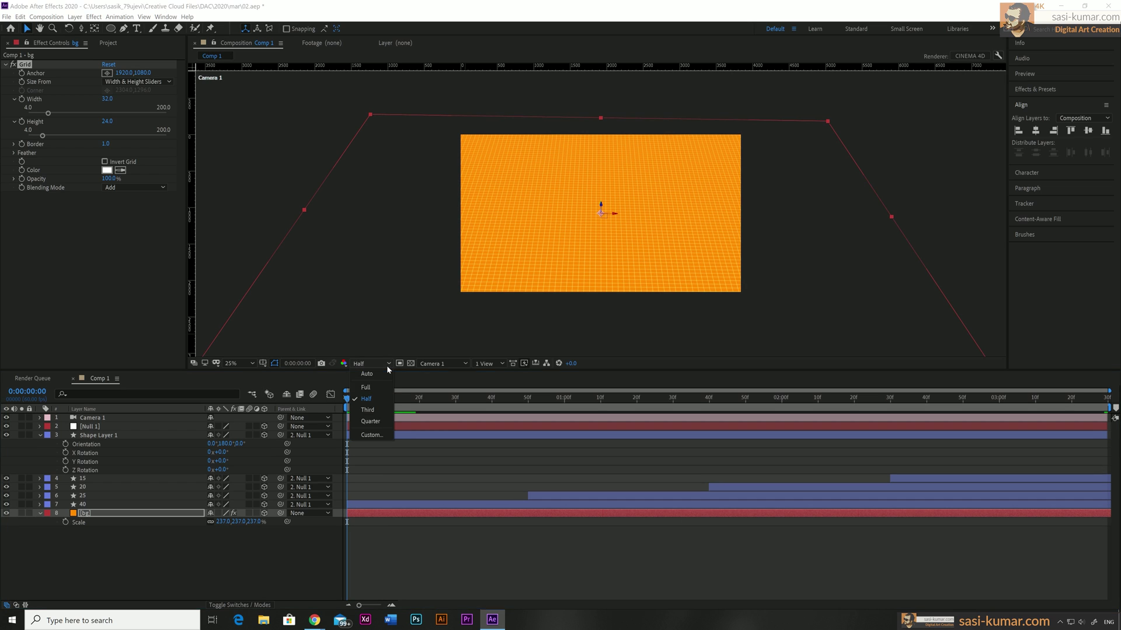
left_click(448, 363)
left_click(451, 401)
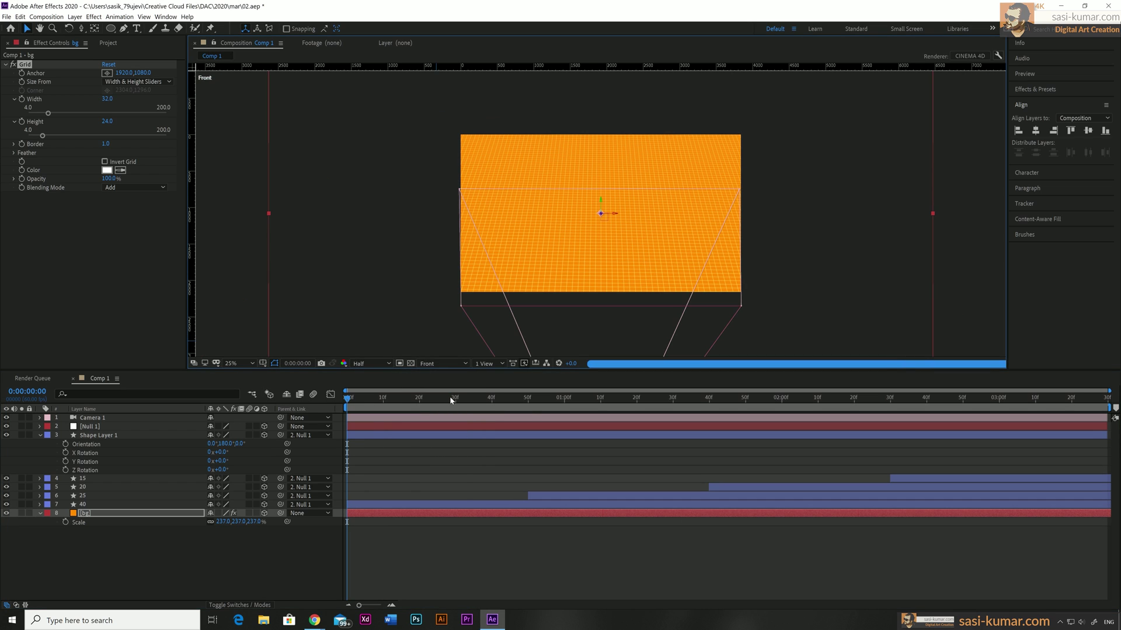
left_click(442, 361)
left_click(433, 413)
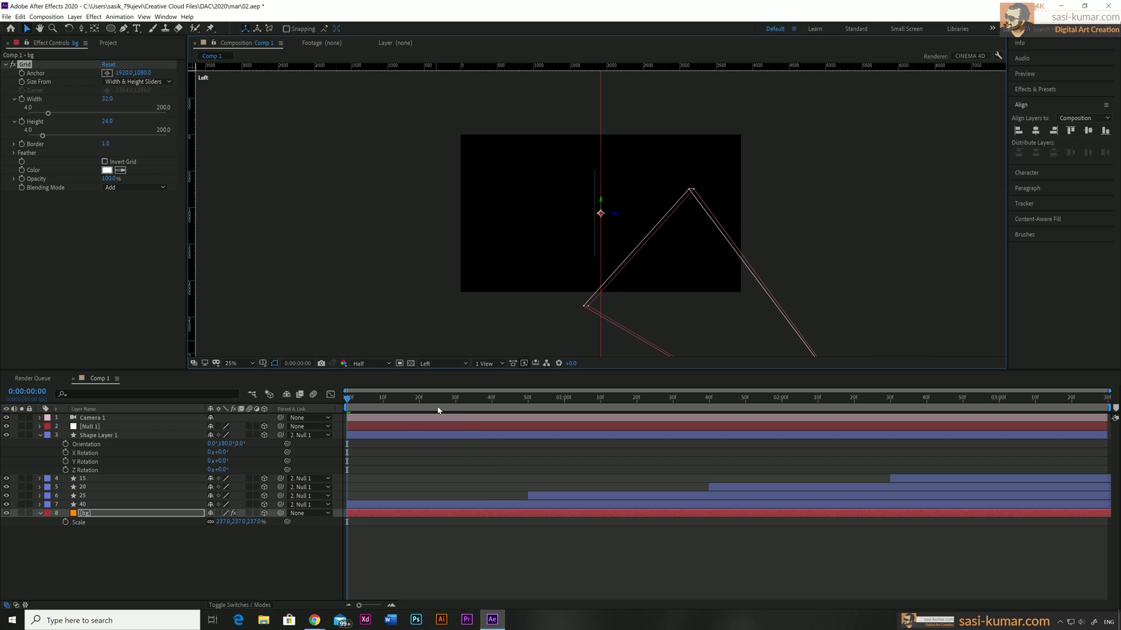
key("slash")
left_click_drag(1068, 403, 1106, 402)
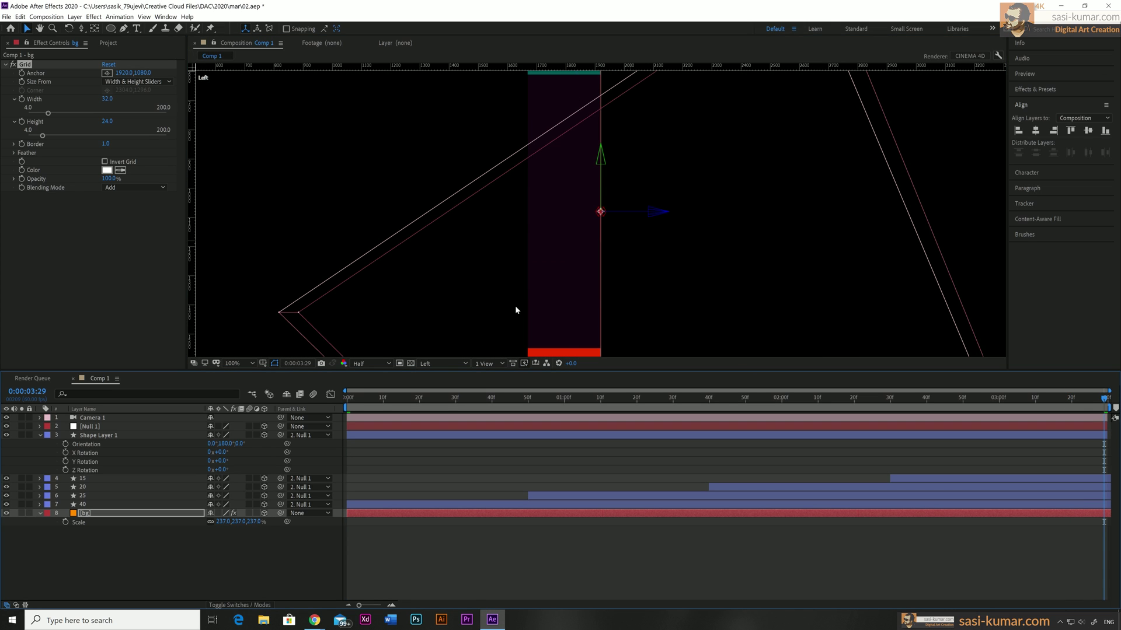
- Try to move the bg layer along its depth axis in the Left view
left_click_drag(516, 301, 530, 162)
key("ctrl+z")
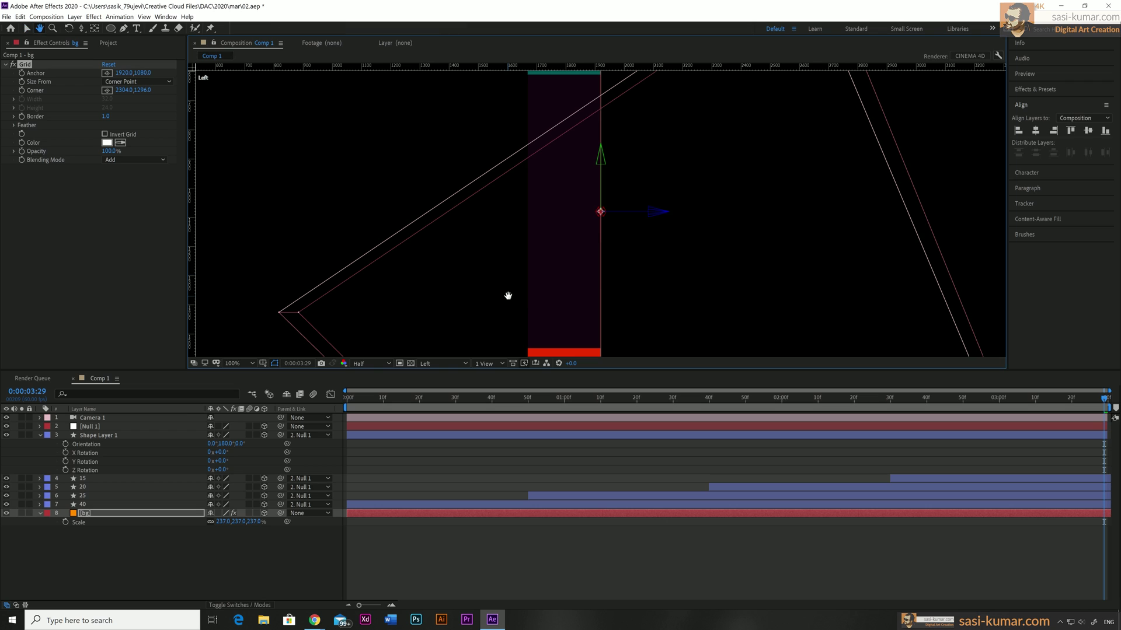
left_click_drag(507, 296, 497, 194)
left_click_drag(642, 111, 611, 115)
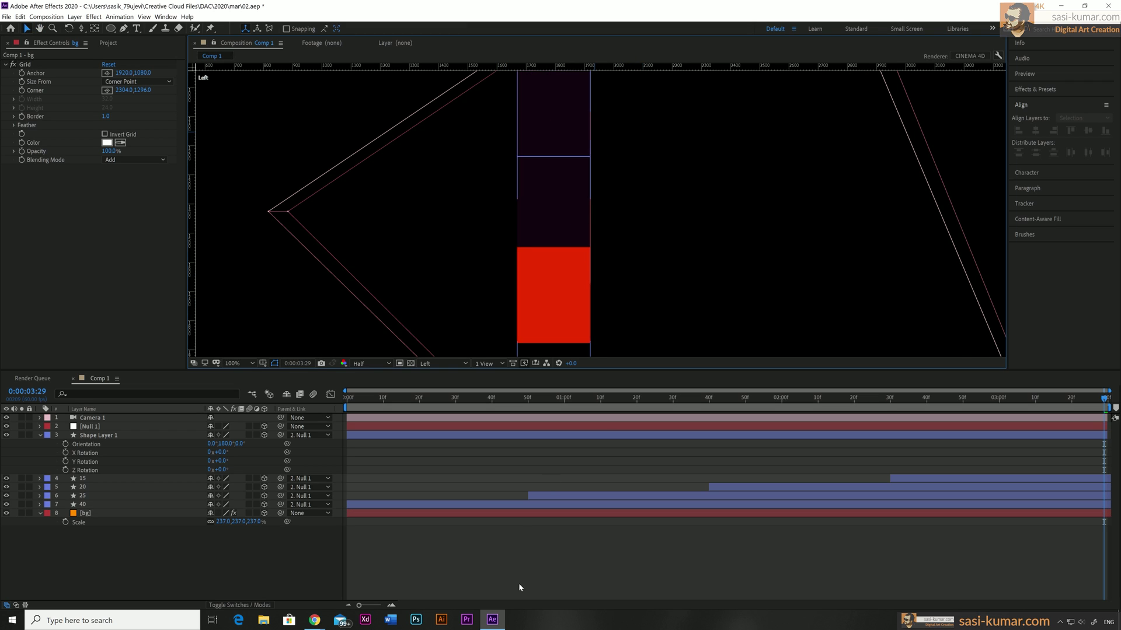
left_click(477, 514)
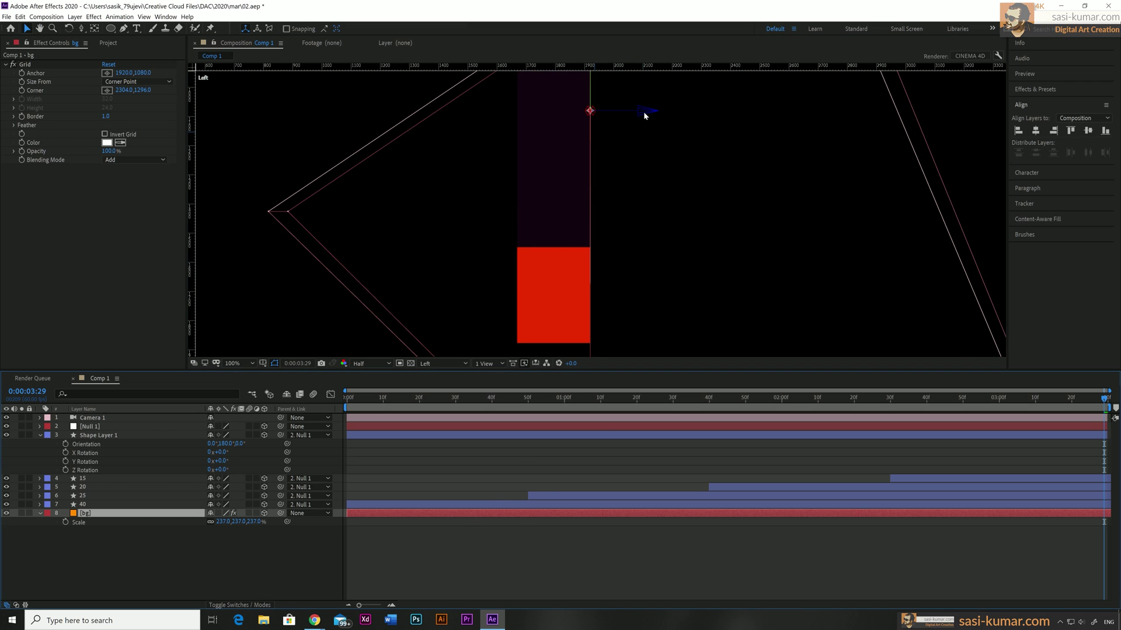
mouse_move(643, 111)
left_mouse_down()
mouse_move(609, 110)
mouse_move(592, 150)
left_mouse_up()
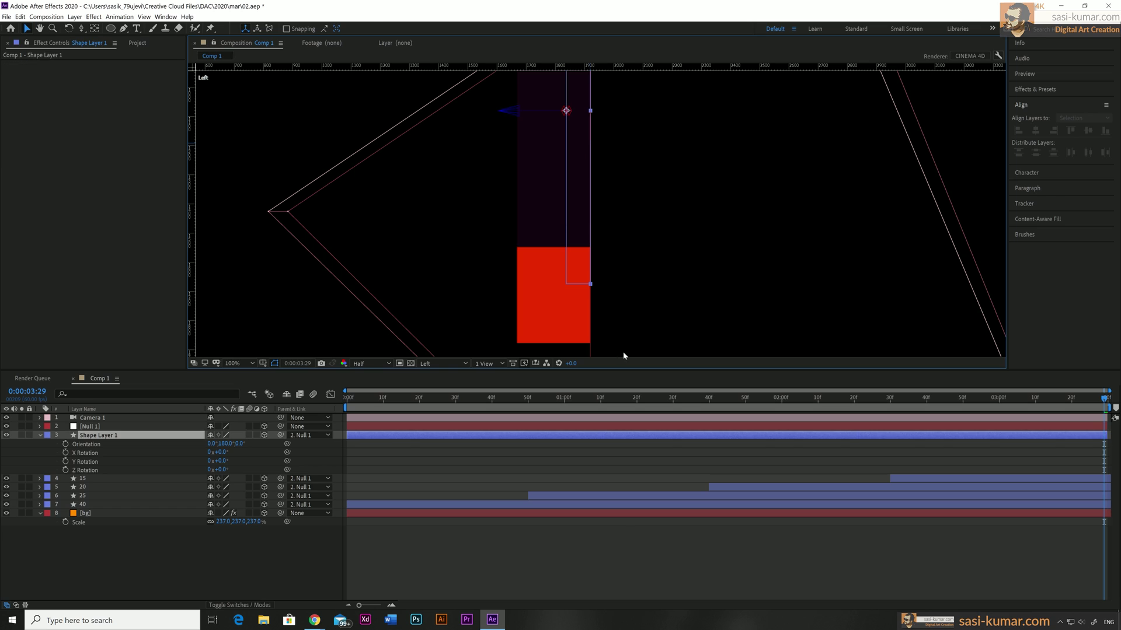
- Set the bg layer's Z position to 247 so it sits against the back of the extruded ring
left_click(594, 512)
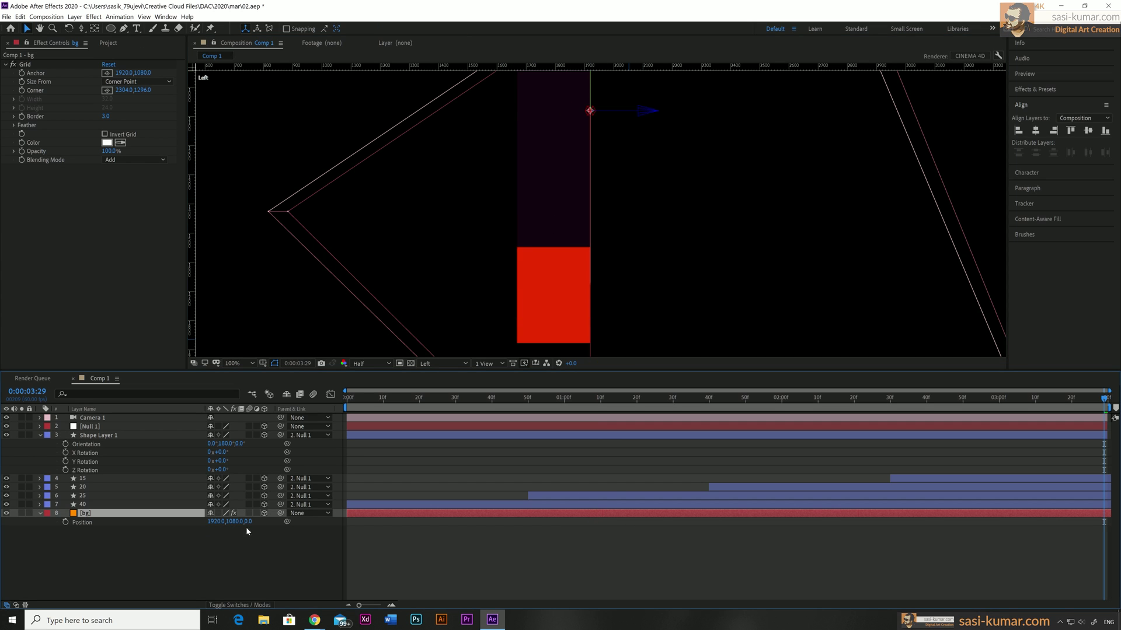
key("p")
left_click_drag(250, 521, 256, 521)
left_click_drag(378, 531, 387, 531)
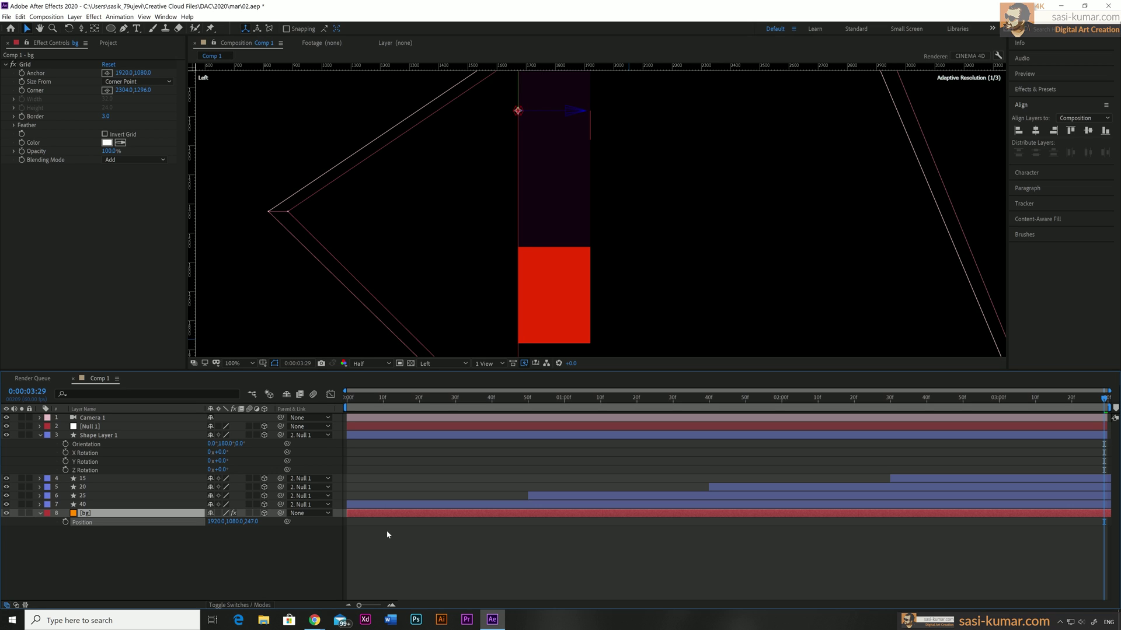
- Set the bg layer's Y position to -215 in the Active Camera view and check coverage on the first and last frames
left_click(447, 363)
left_click(449, 383)
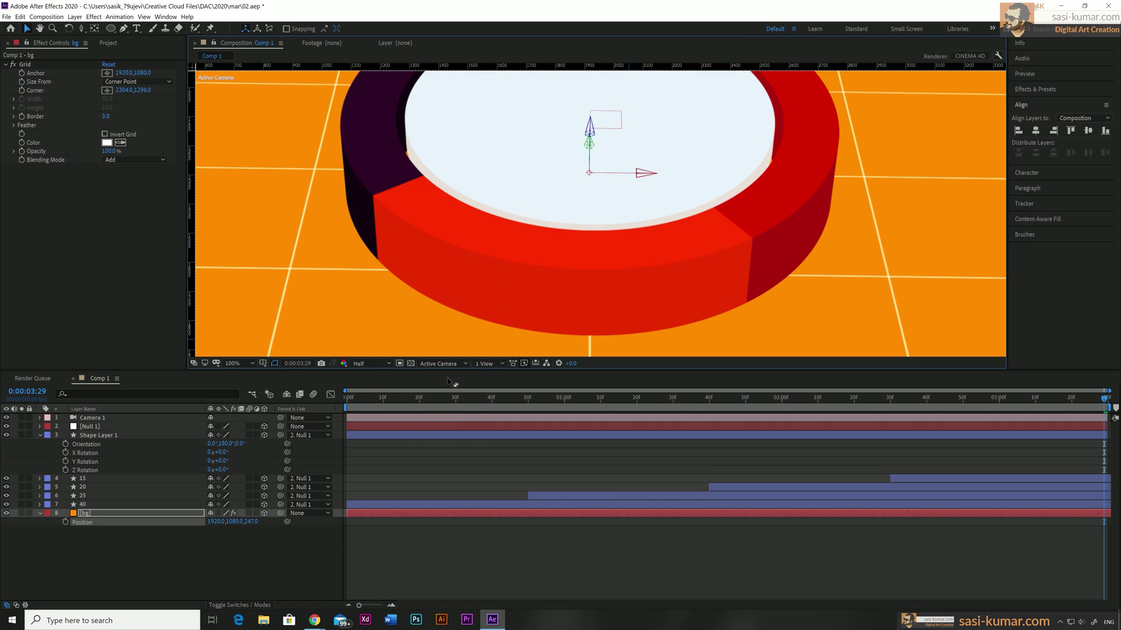
scroll(620, 197, "down", 4)
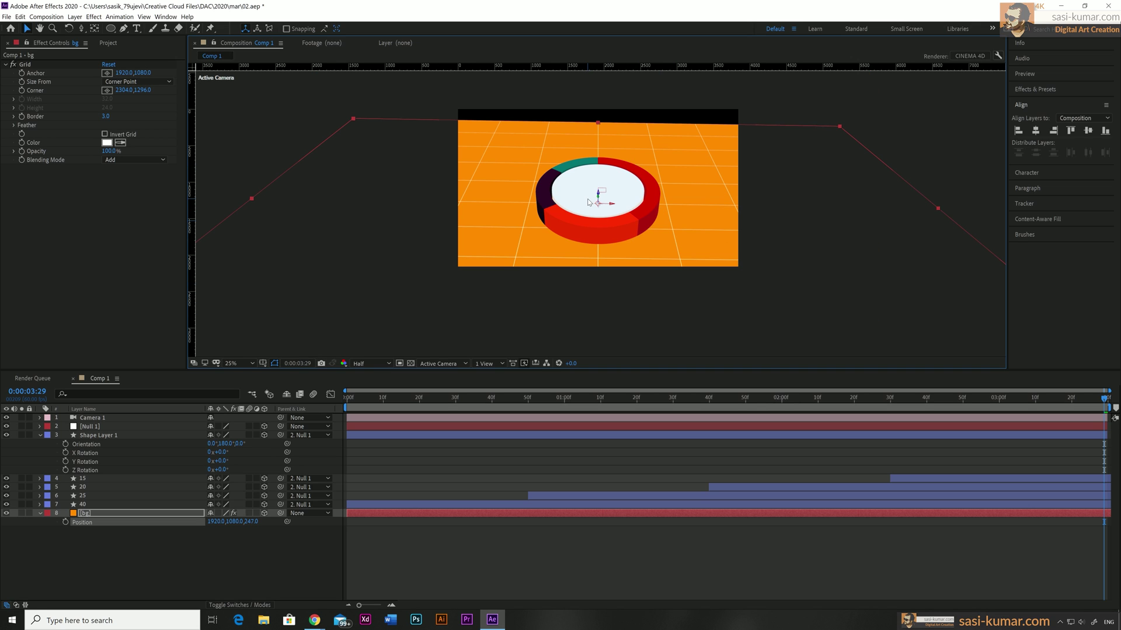
left_click_drag(235, 521, 329, 428)
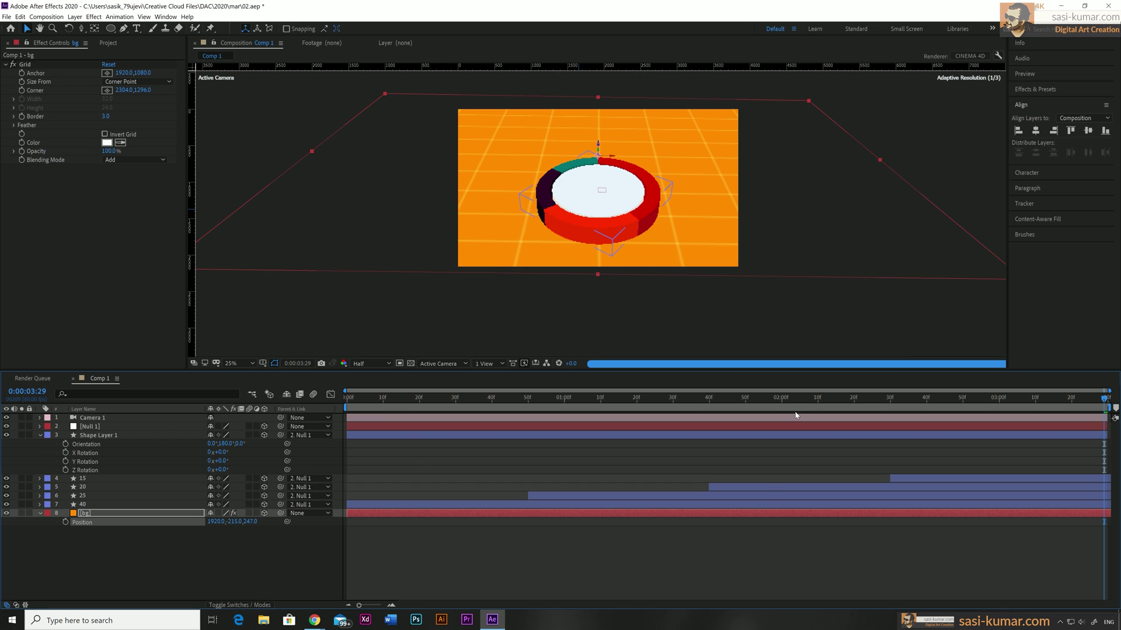
key("Home")
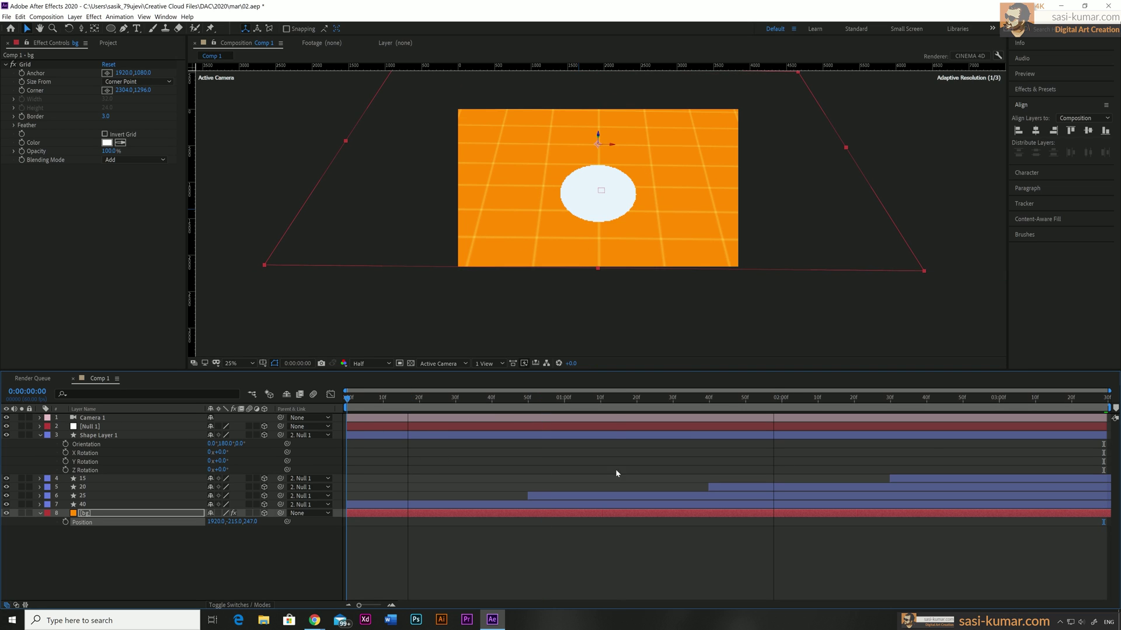
key("End")
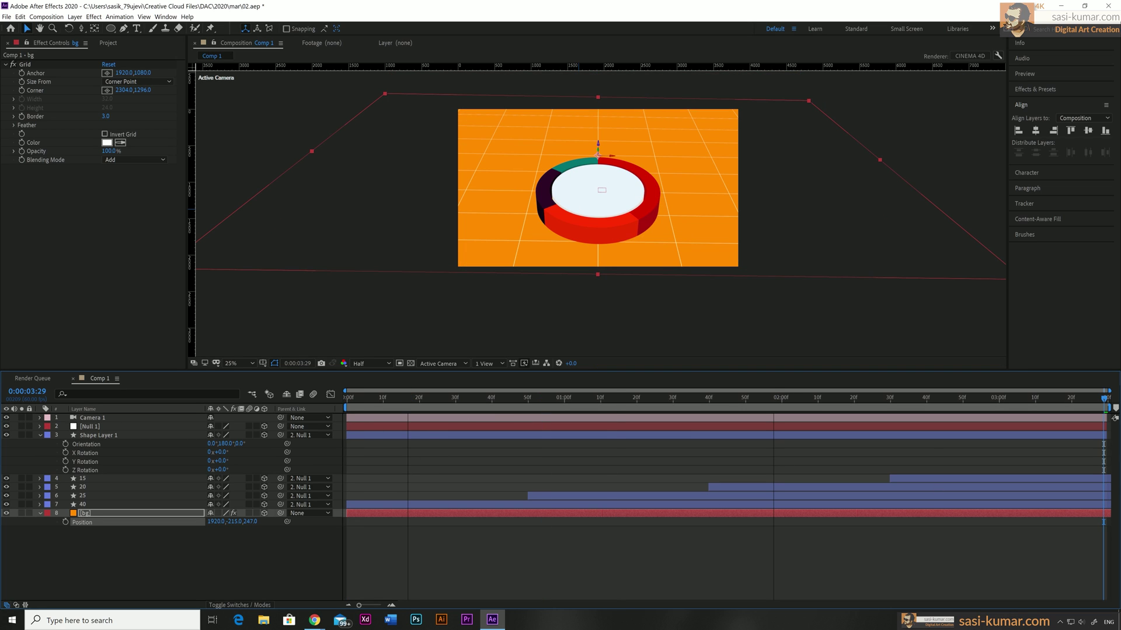
- Set the grid's Size From option to Width & Height Sliders, with Width and Height both at 60.6
left_click(152, 81)
left_click(144, 108)
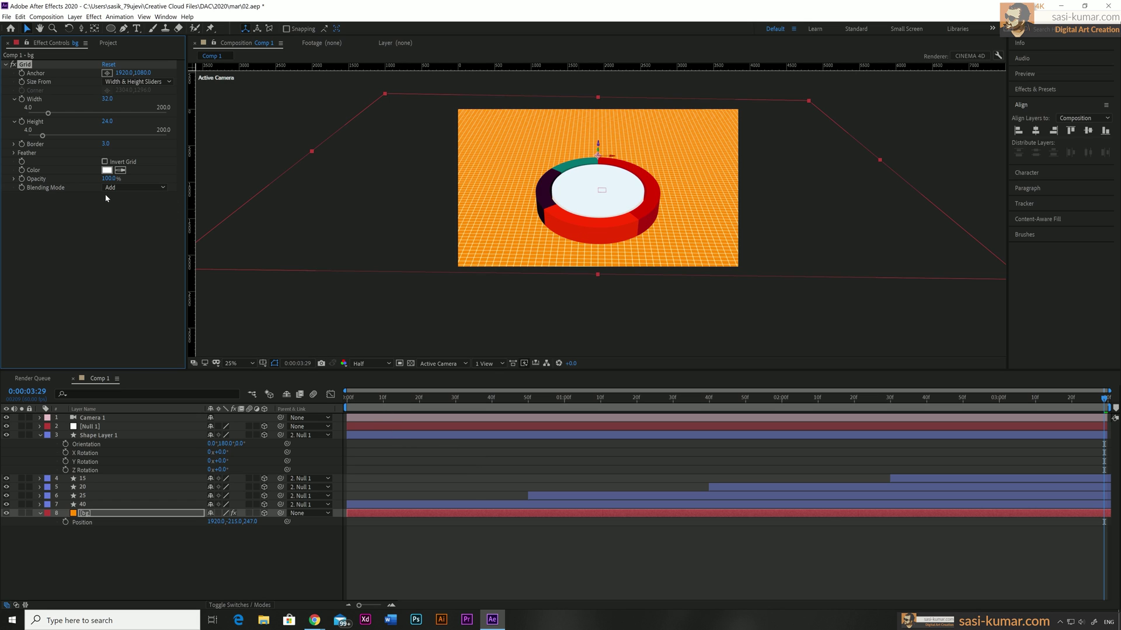
left_click_drag(48, 113, 69, 117)
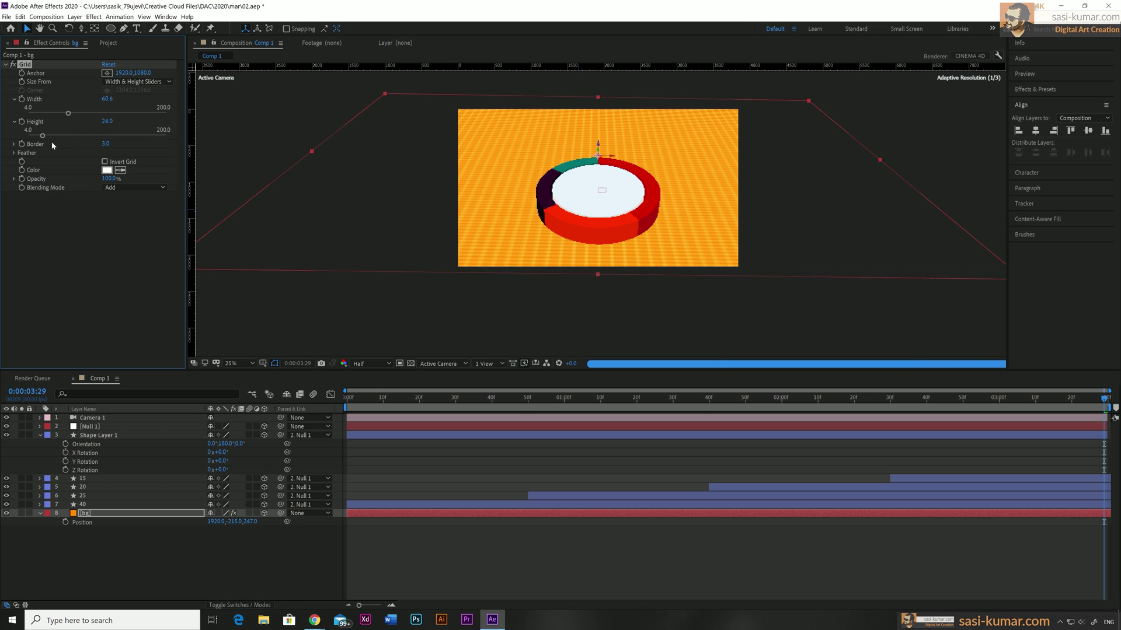
left_click(68, 135)
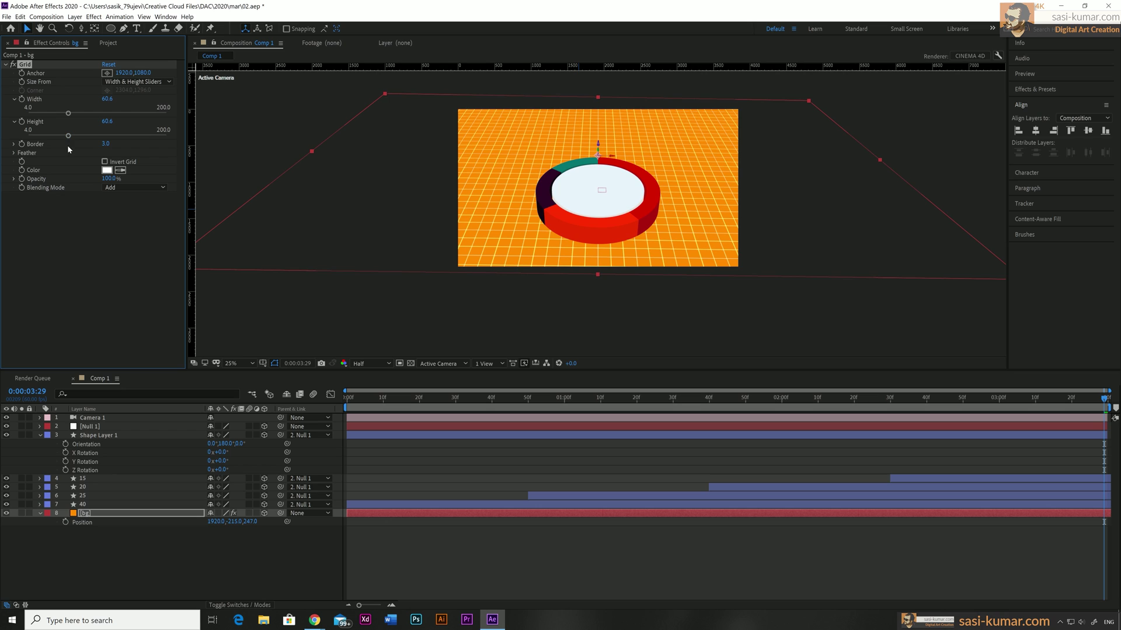
- Lower the grid's Opacity to 13% and preview the animation
left_click_drag(109, 178, 83, 180)
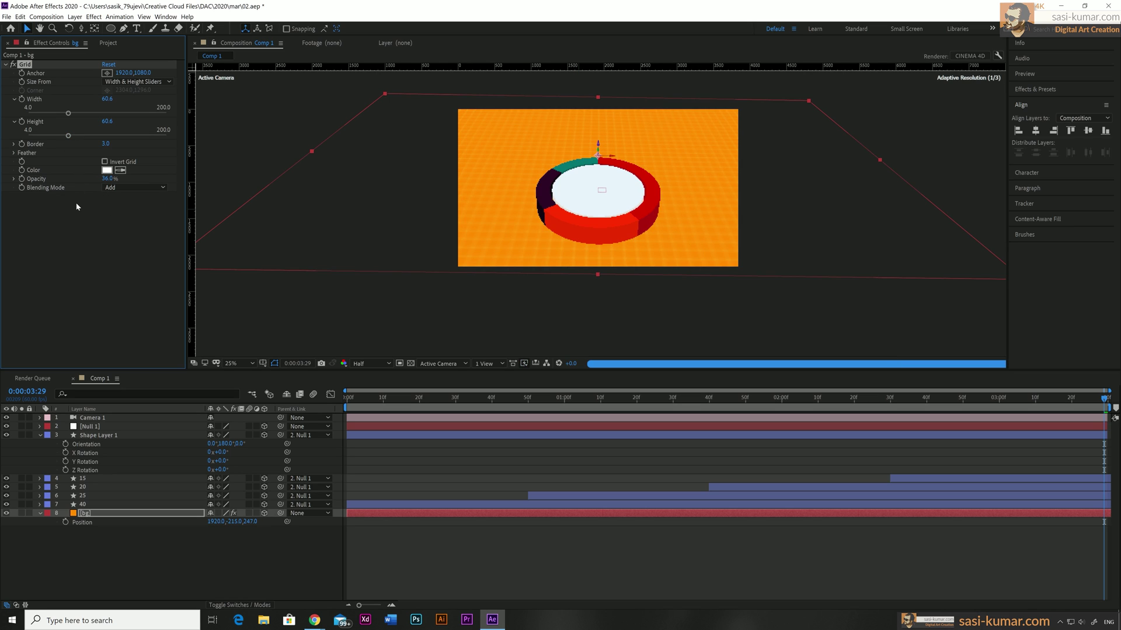
left_click_drag(108, 178, 80, 179)
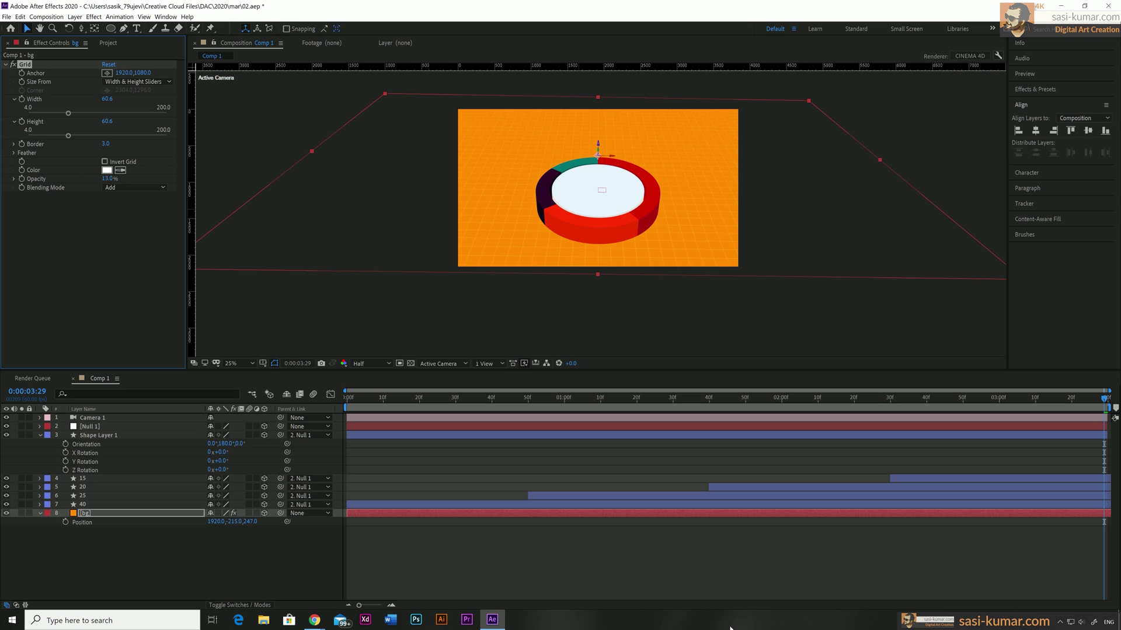
key("space")
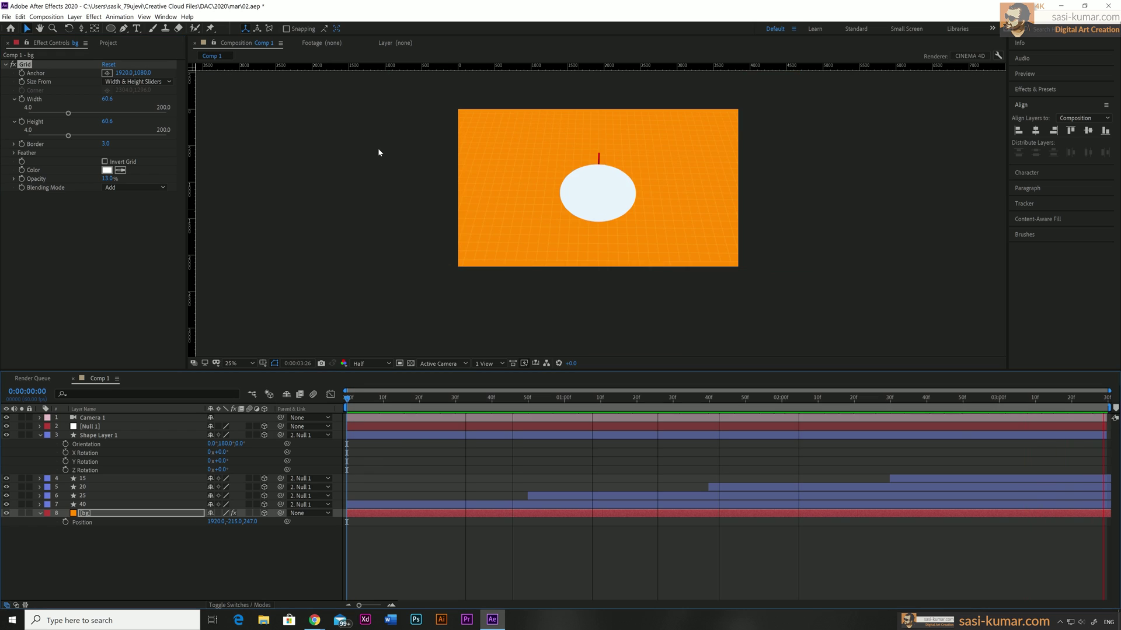